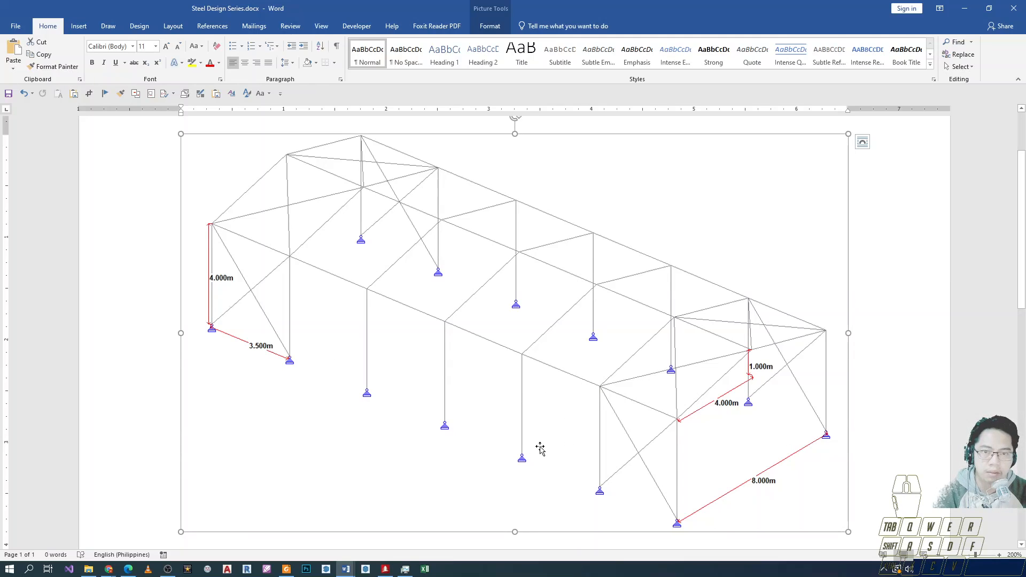
# - Paste the dimensioned steel frame picture into the document and review its dimensions
pyautogui.hotkey('ctrl', 'v')
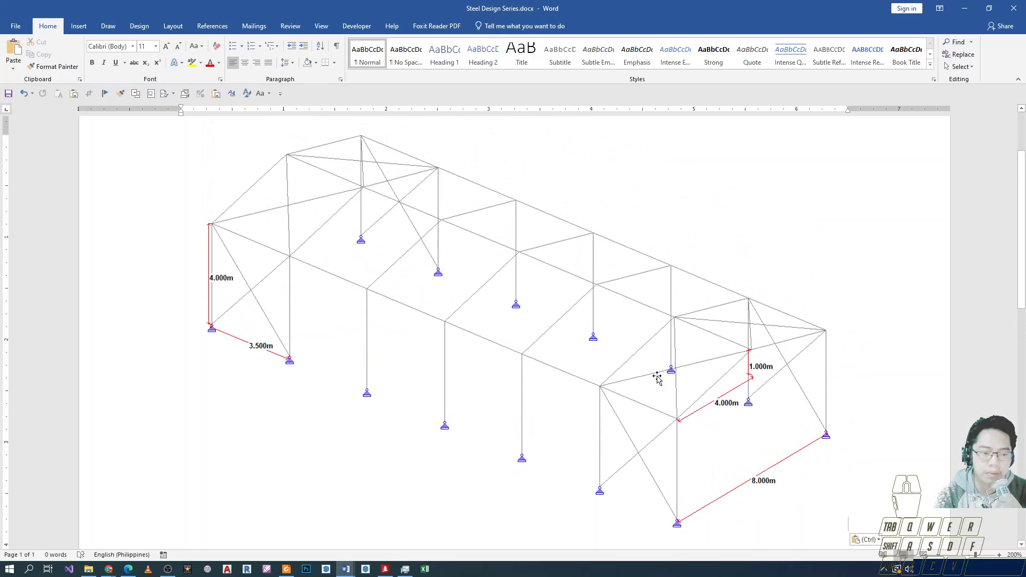
pyautogui.scroll(-2, 925, 410)
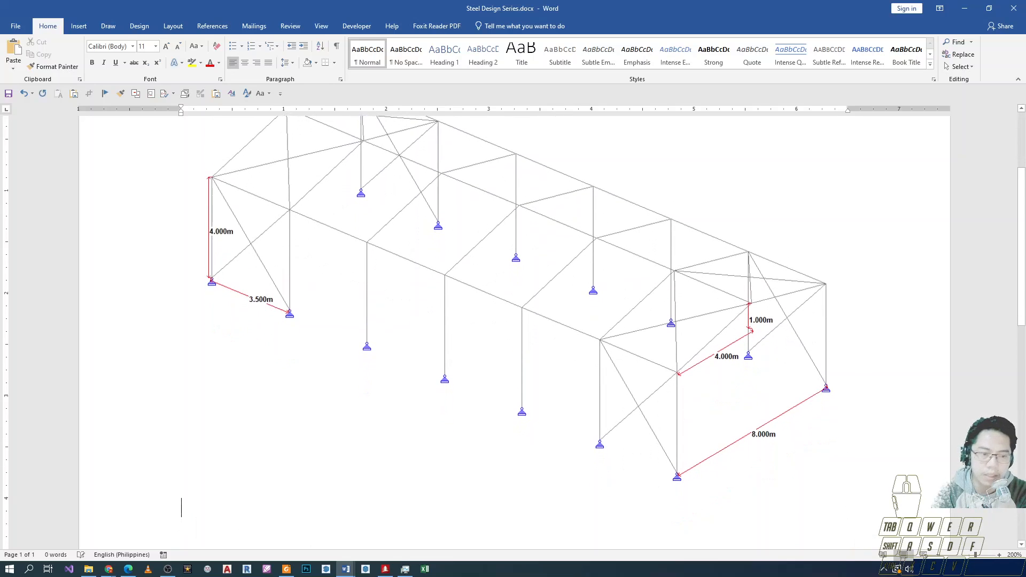
pyautogui.scroll(2, 802, 383)
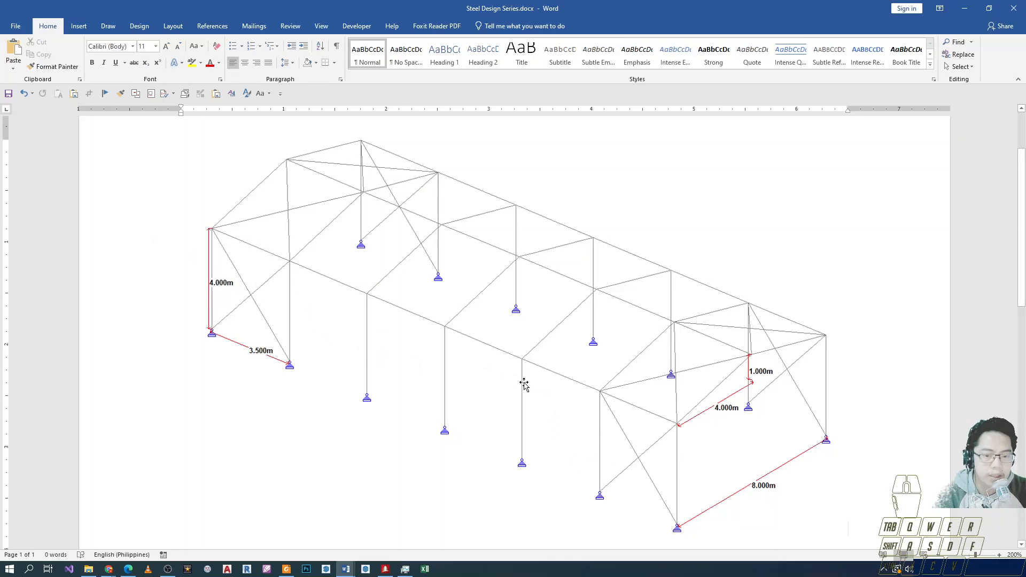
# - Switch to STAAD.Pro and start a new model with the file name Steel Structure
pyautogui.click(385, 569)
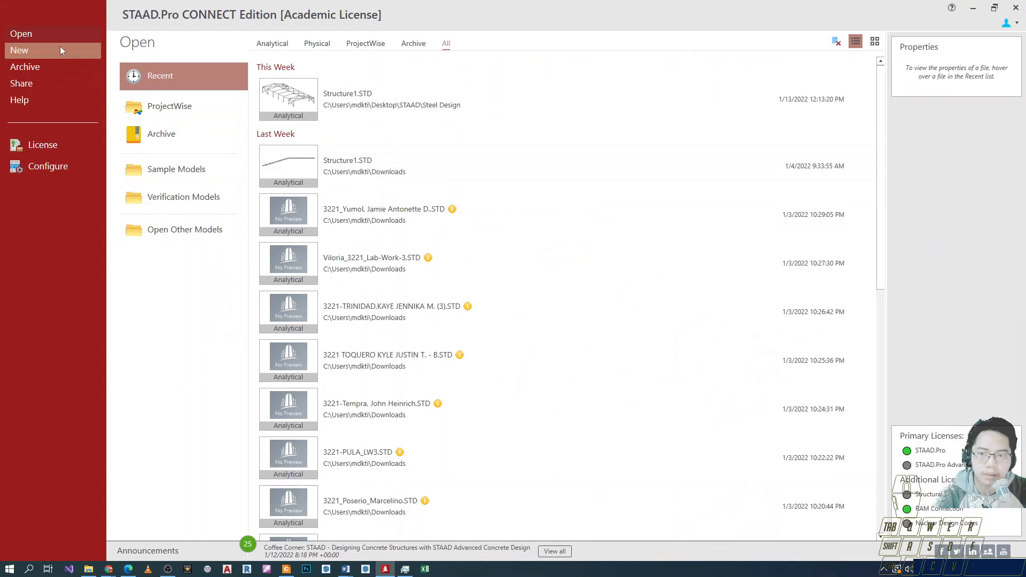
pyautogui.click(46, 50)
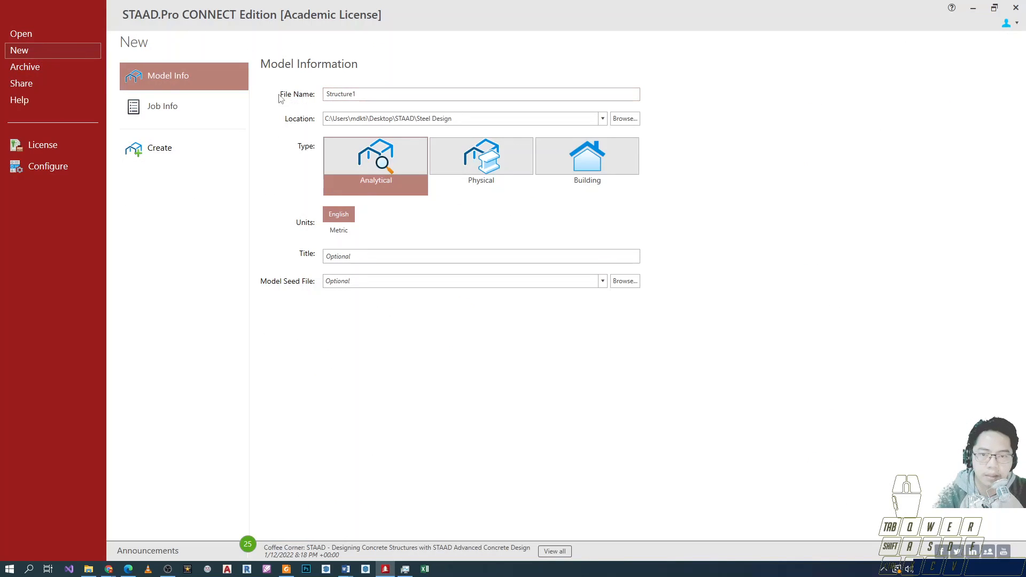
pyautogui.click(174, 109)
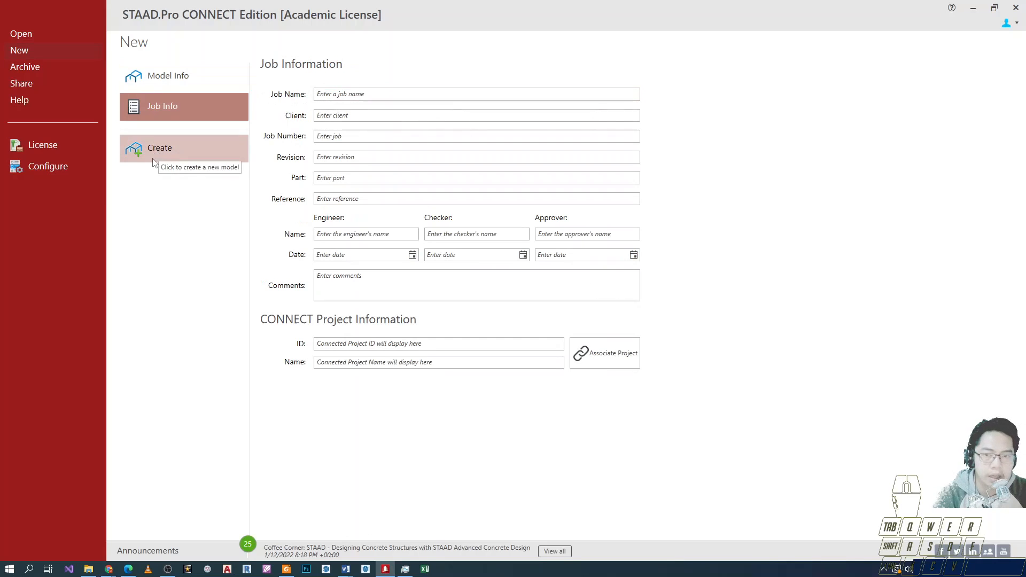
pyautogui.click(177, 75)
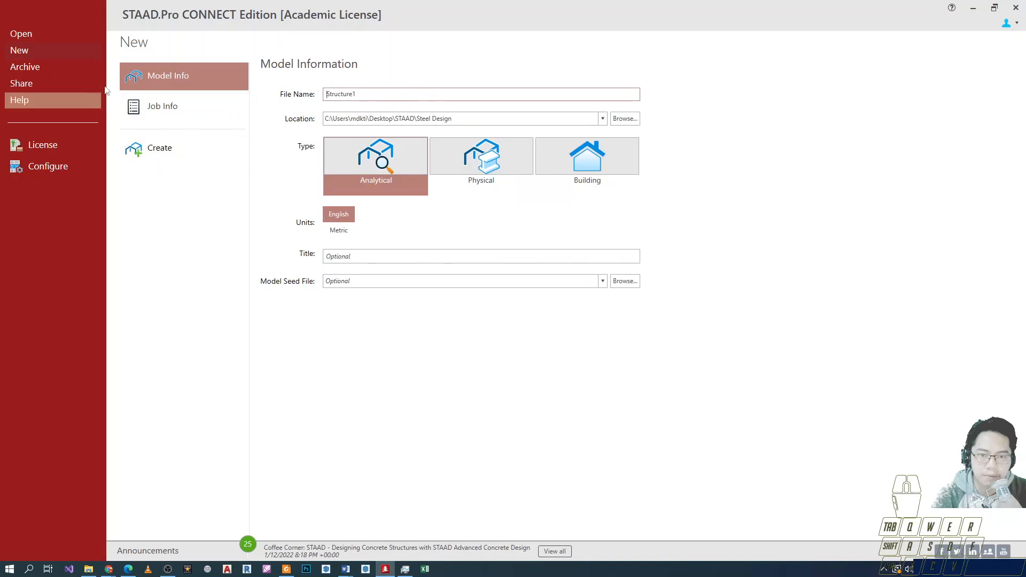
pyautogui.doubleClick(378, 94)
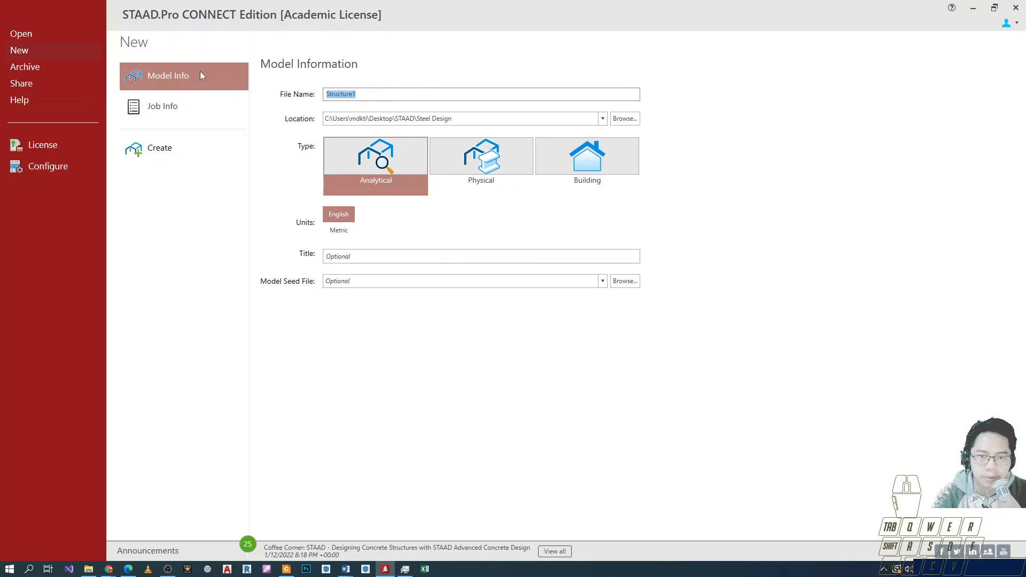
pyautogui.write('Steel Structure')
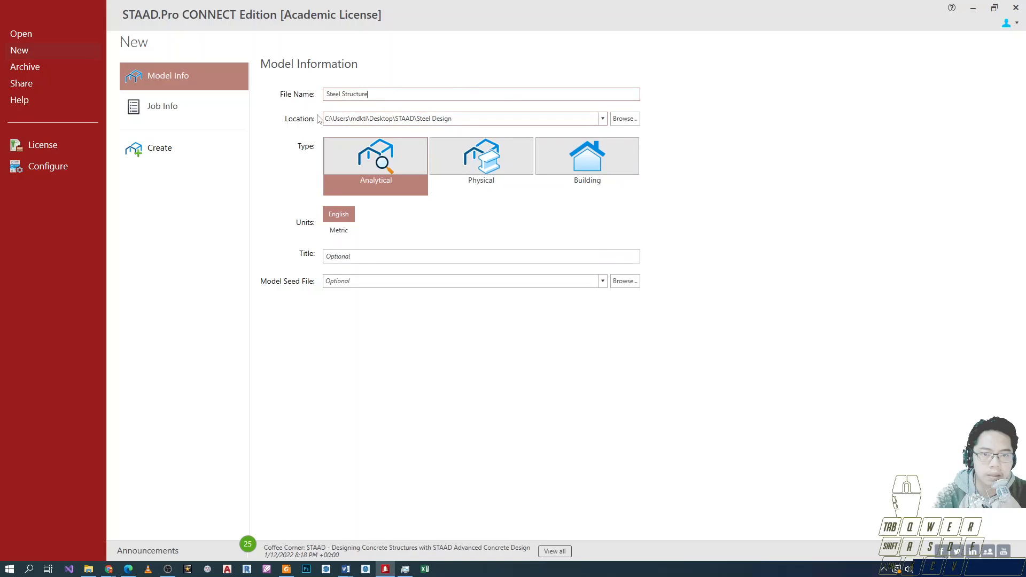
pyautogui.press('Tab')
# - Extend the new model's save location with a Sample 1 subfolder inside the Steel Design folder
pyautogui.click(496, 120)
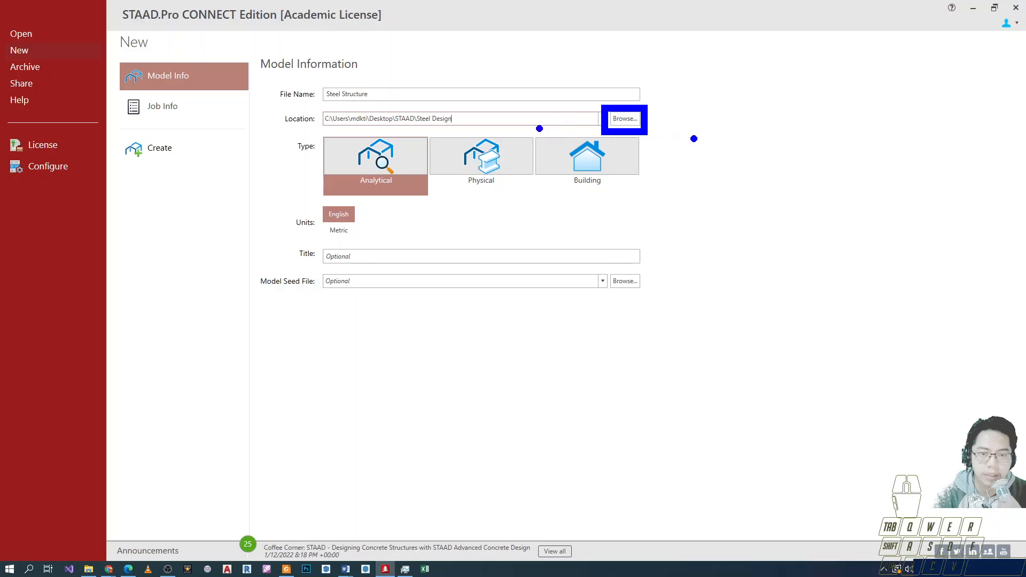
pyautogui.moveTo(457, 119); pyautogui.dragTo(291, 121)
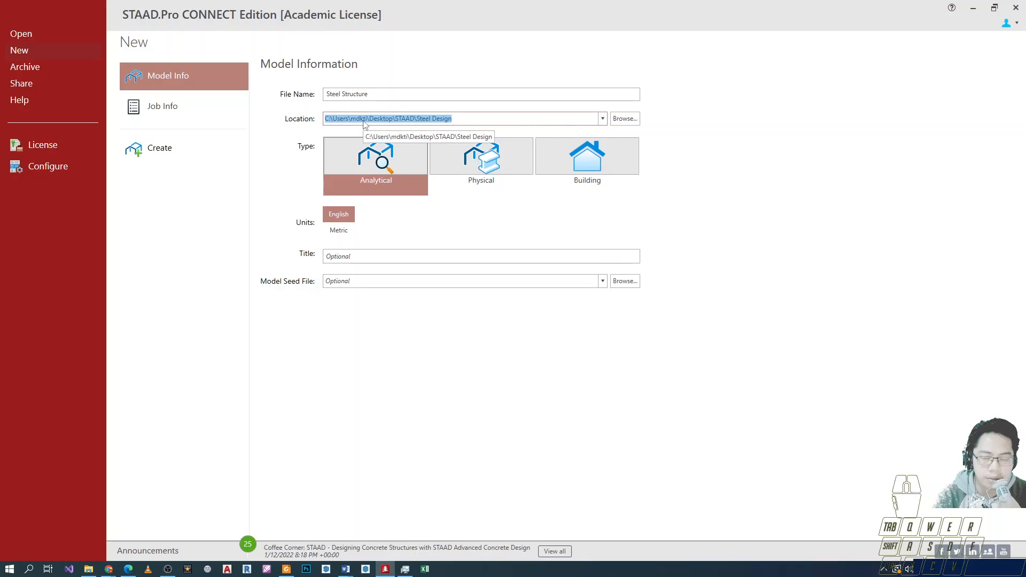
pyautogui.click(327, 118)
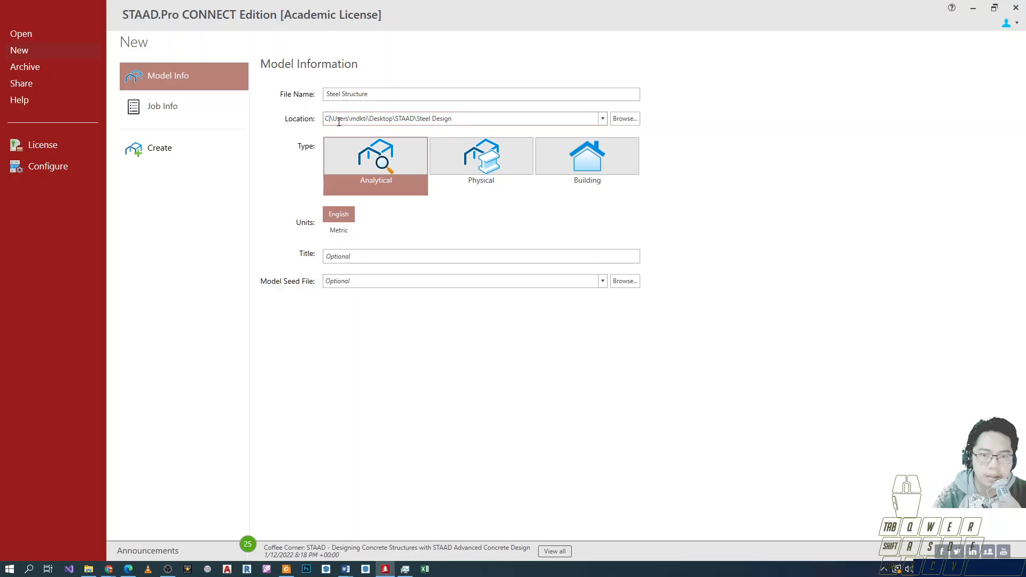
pyautogui.moveTo(458, 119); pyautogui.dragTo(318, 121)
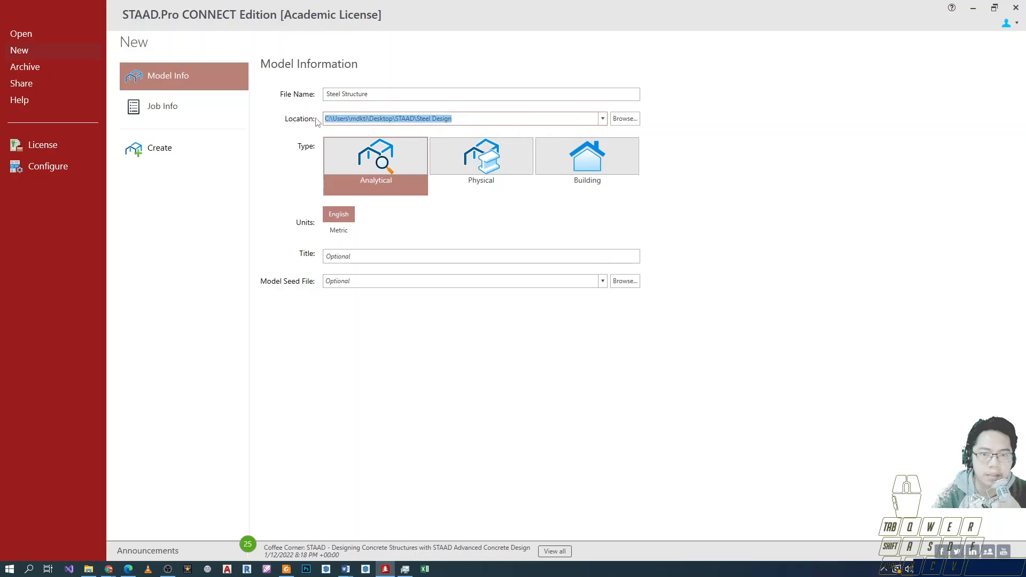
pyautogui.click(460, 118)
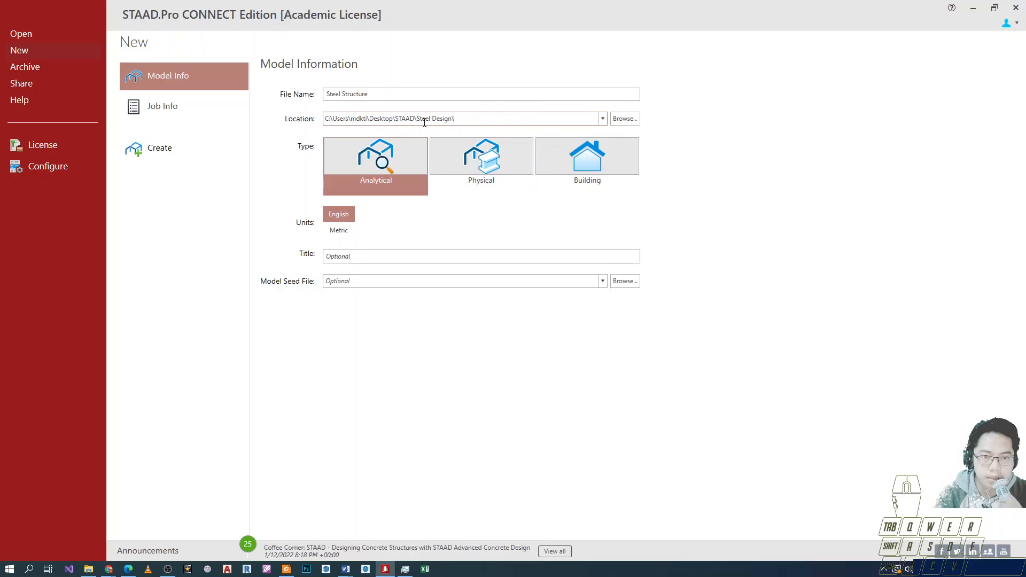
pyautogui.moveTo(416, 118); pyautogui.dragTo(461, 119)
pyautogui.click(480, 120)
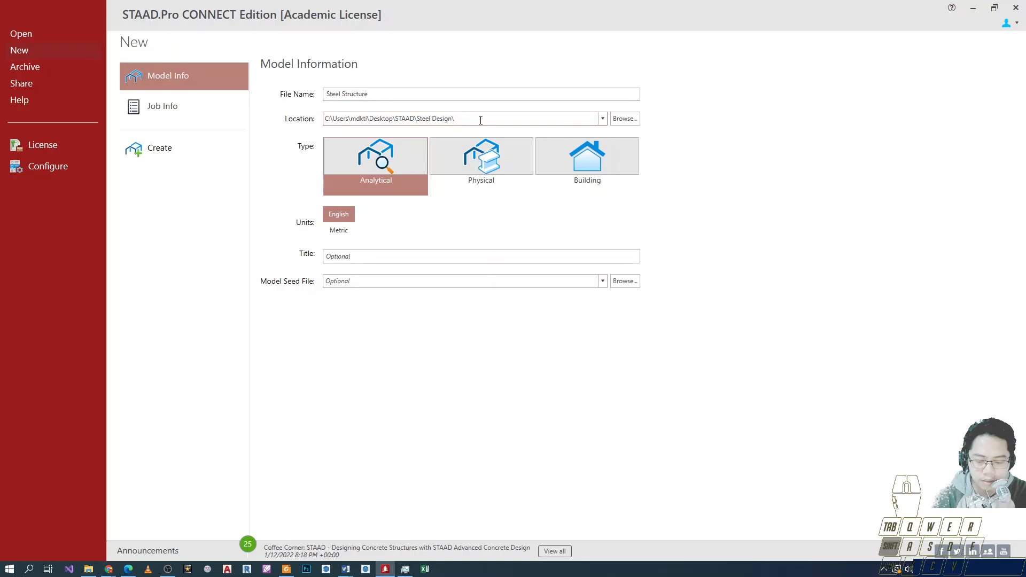
pyautogui.write('Sample 1')
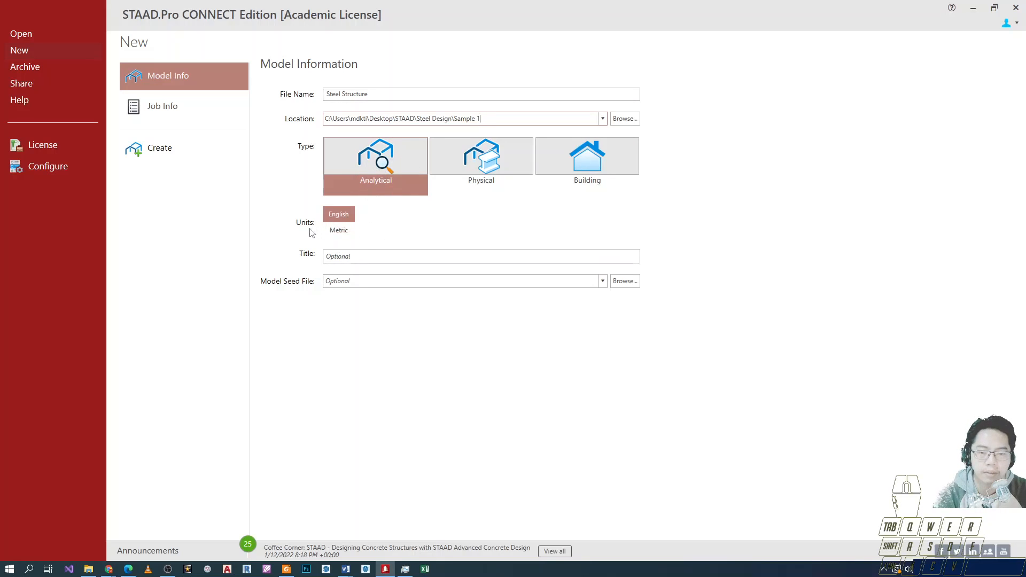
# - Set the new model's units to Metric, leaving the optional title and model seed file empty
pyautogui.click(340, 232)
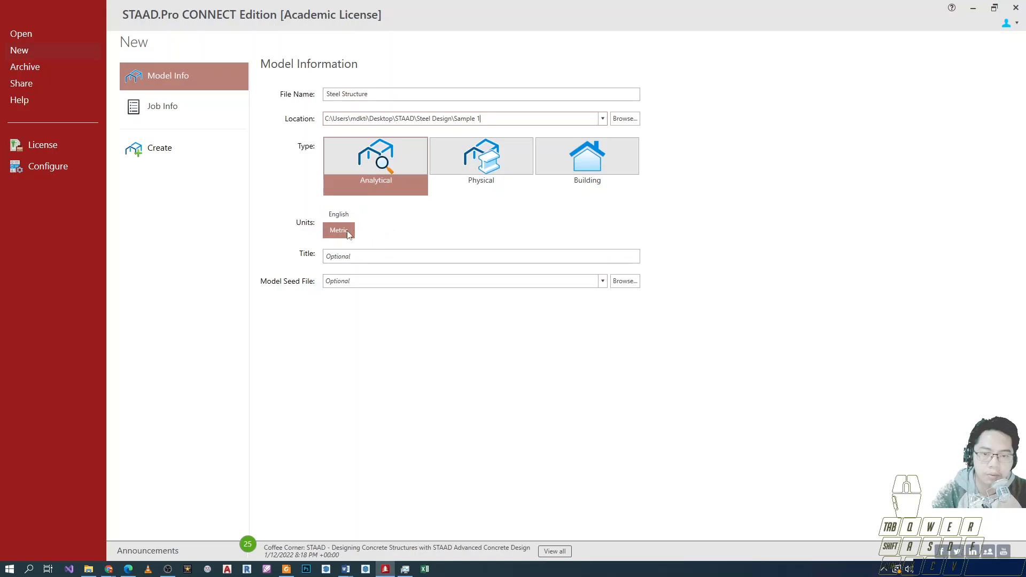
pyautogui.press('ctrl')
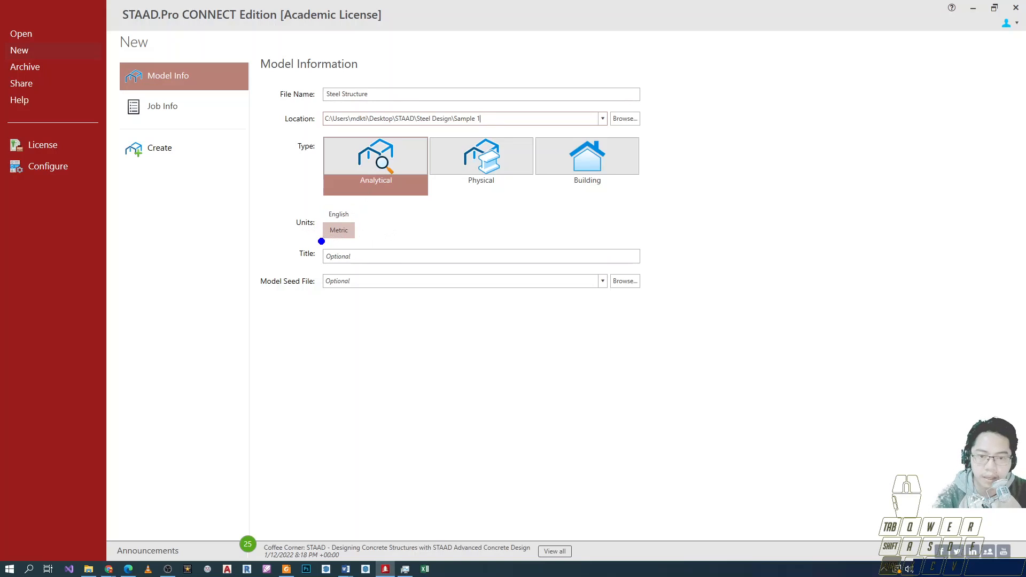
pyautogui.keyDown('ctrl'); pyautogui.moveTo(317, 244); pyautogui.dragTo(371, 216); pyautogui.keyUp('ctrl')
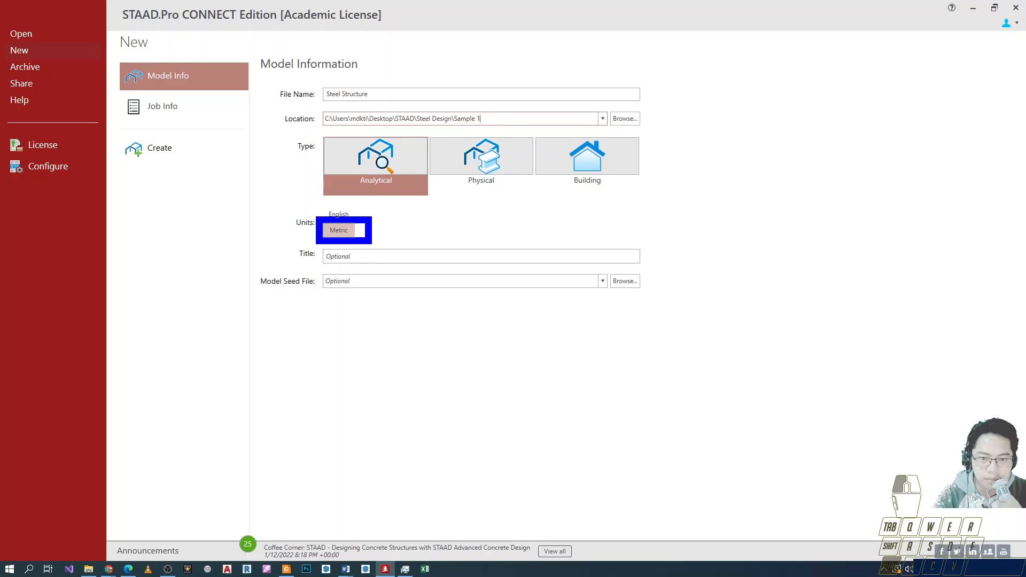
pyautogui.click(324, 255)
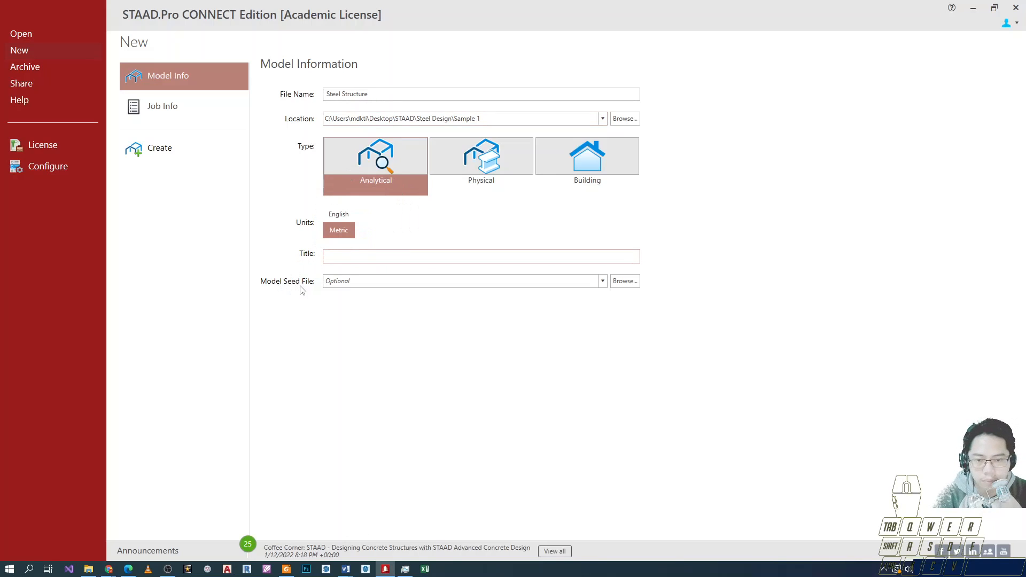
pyautogui.click(369, 282)
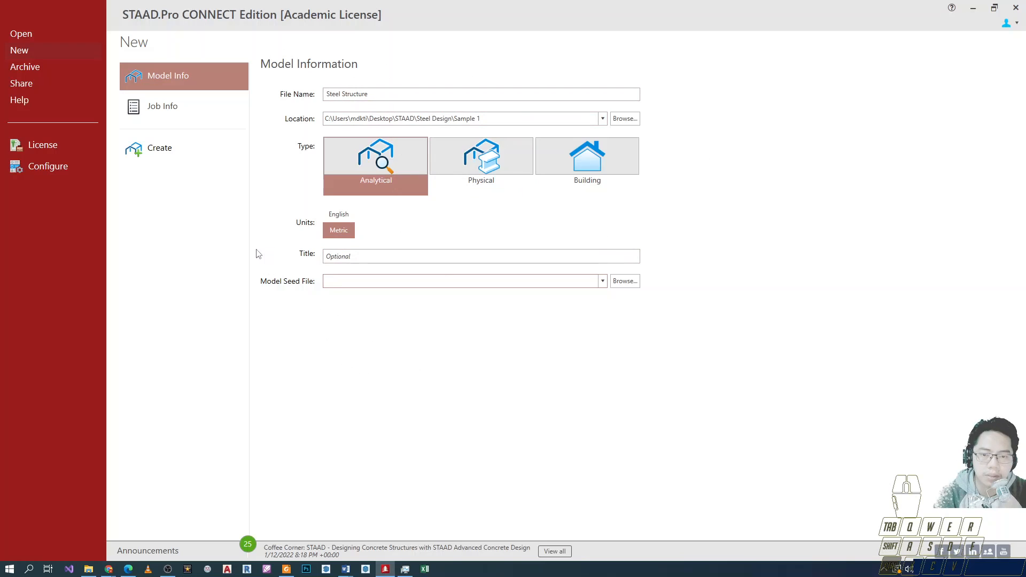
# - Enter Warehouse Initial Design as the job name in the new model's job information
pyautogui.click(178, 101)
pyautogui.click(373, 94)
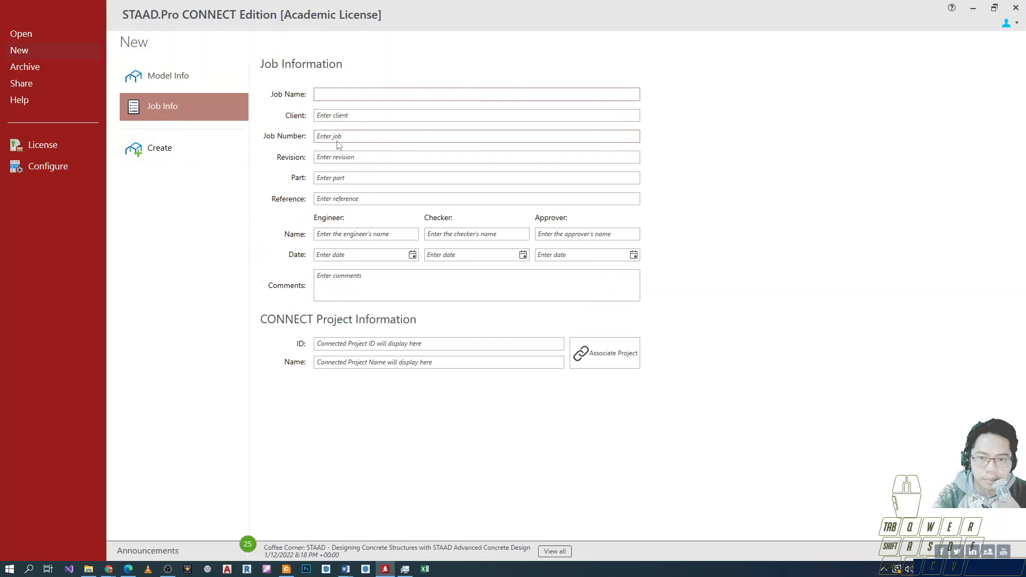
pyautogui.write('Warehou')
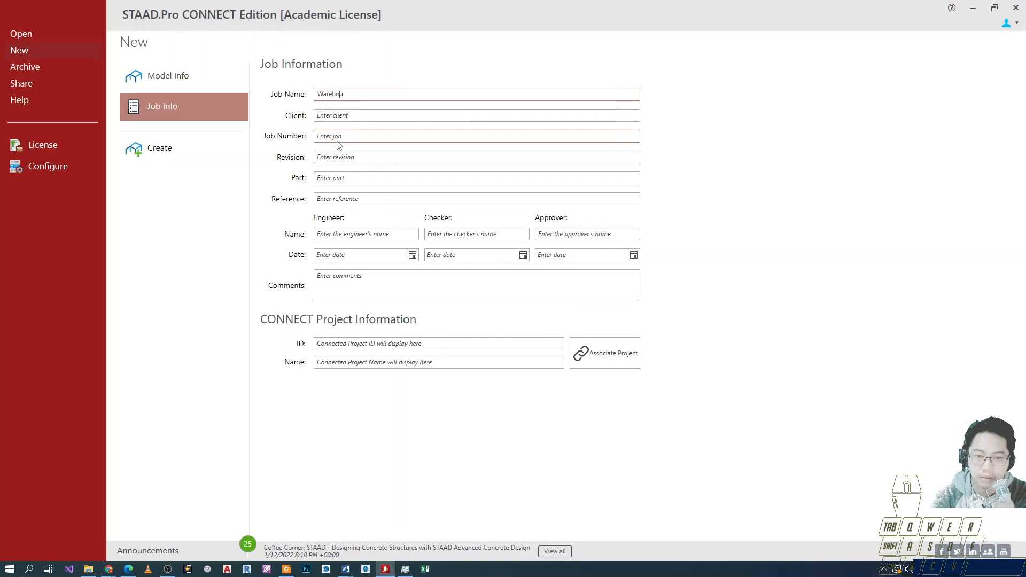
pyautogui.write('se In')
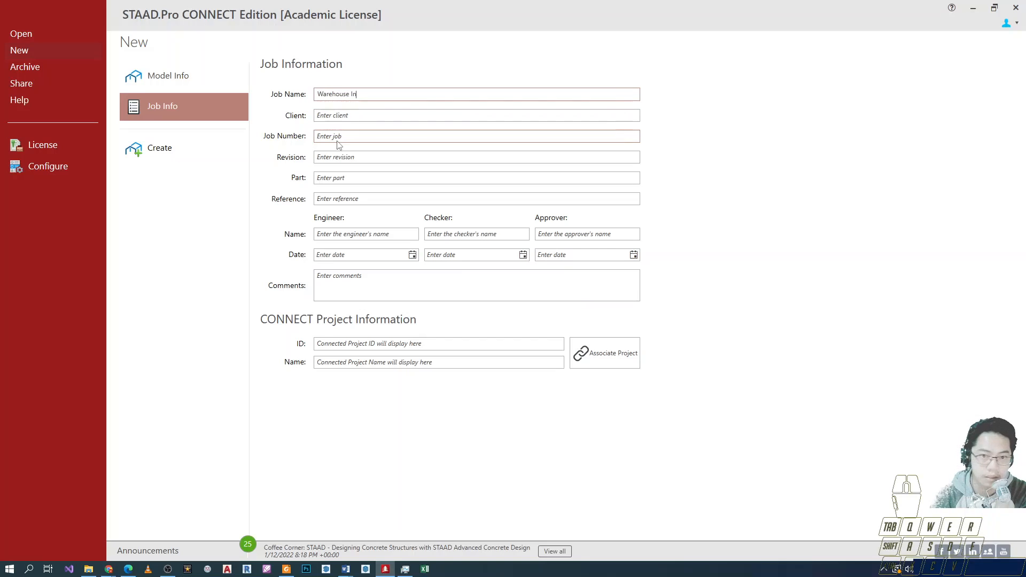
pyautogui.write('itial Desi')
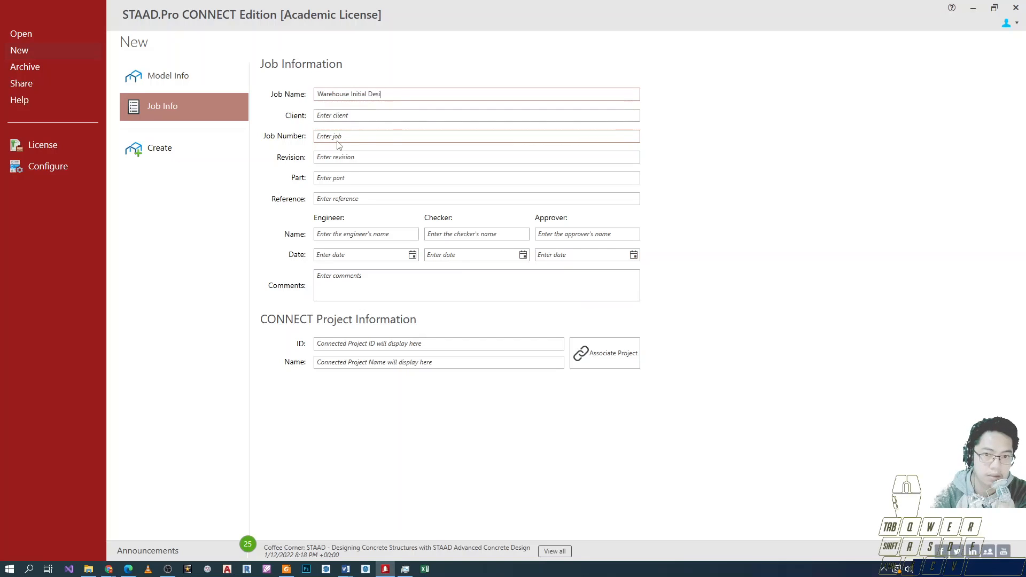
pyautogui.write('gn')
pyautogui.press('Tab')
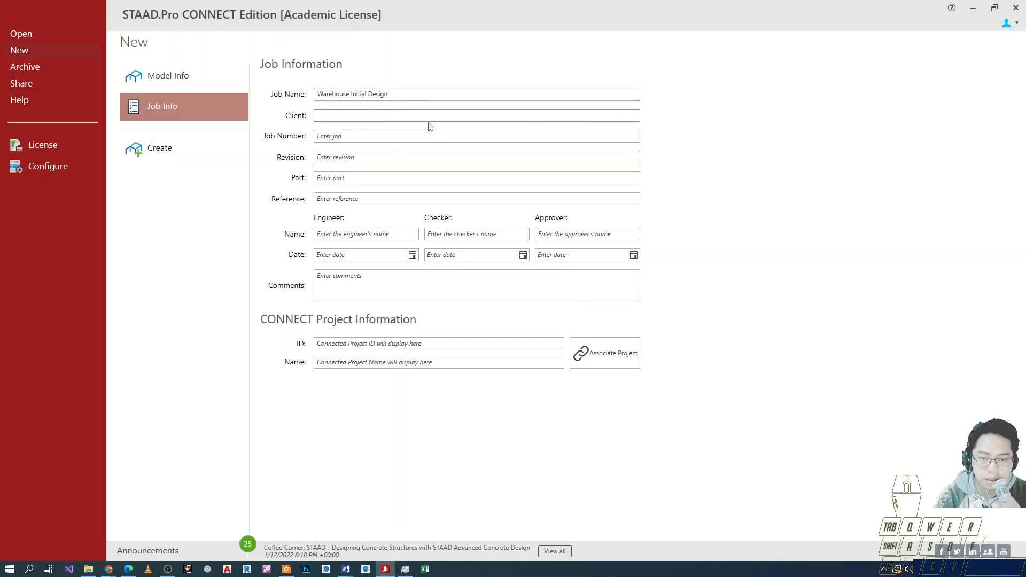
# - Enter EMDD as the client in the job information and copy that text
pyautogui.write('EMMD')
pyautogui.press('Tab')
pyautogui.hotkey('shift', 'Tab')
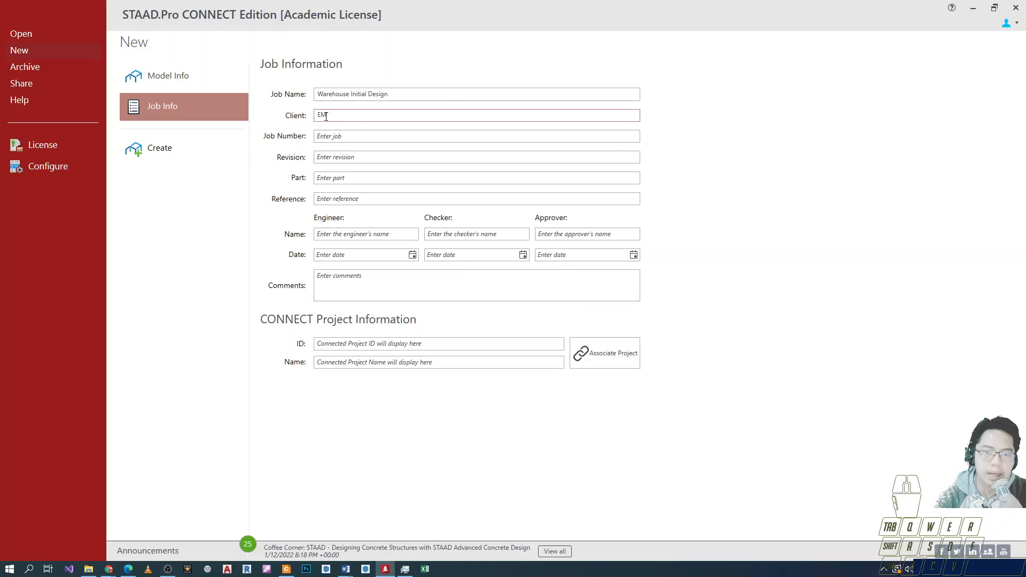
pyautogui.moveTo(316, 117); pyautogui.dragTo(332, 119)
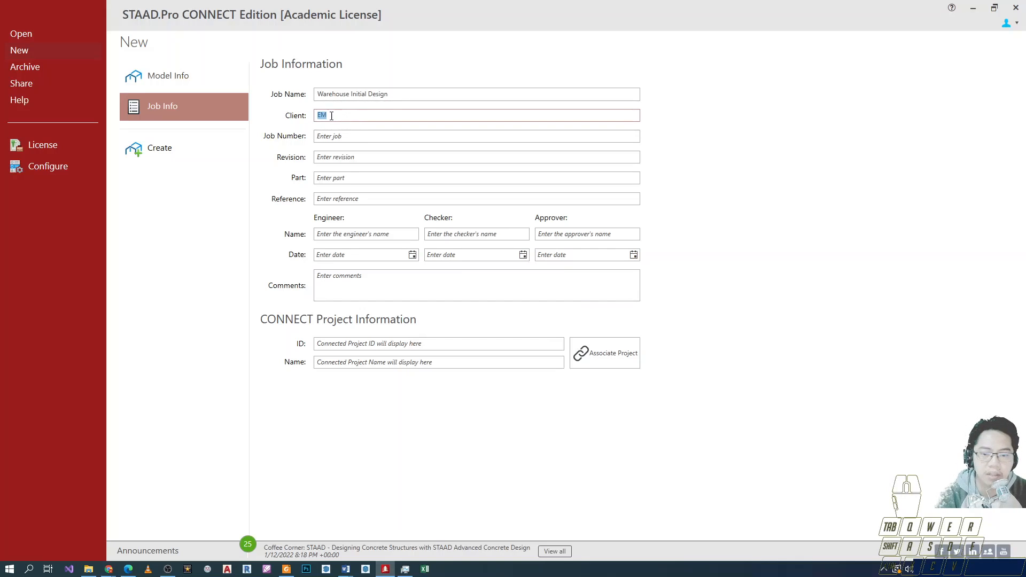
pyautogui.moveTo(348, 114); pyautogui.dragTo(246, 118)
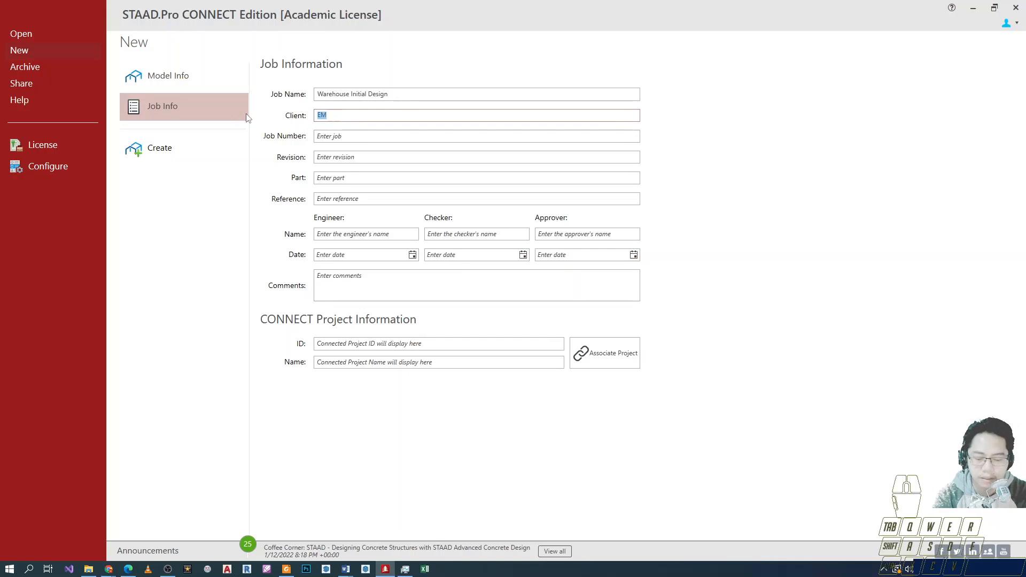
pyautogui.write('EMDD')
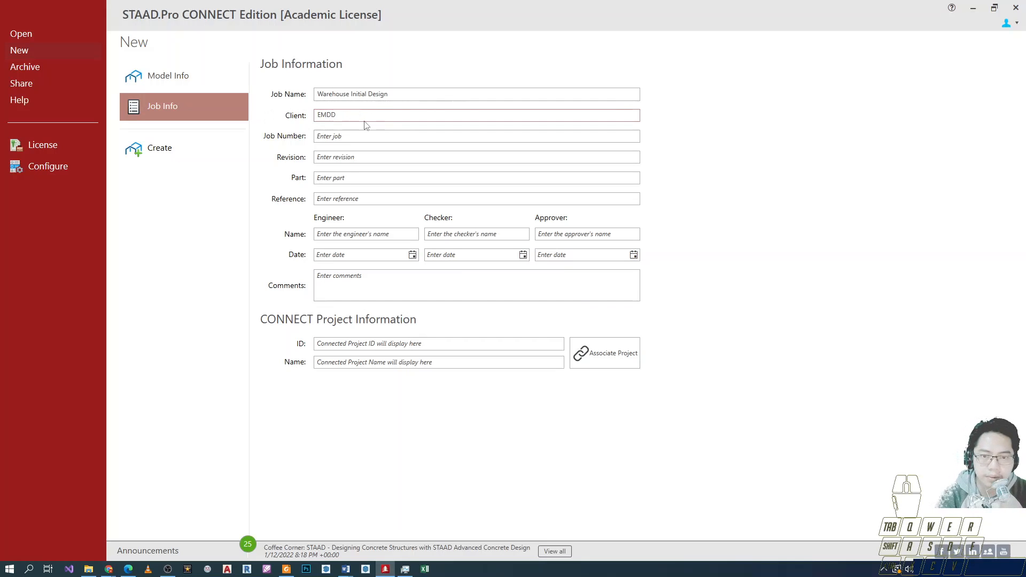
pyautogui.moveTo(347, 116); pyautogui.dragTo(289, 124)
pyautogui.hotkey('ctrl', 'c')
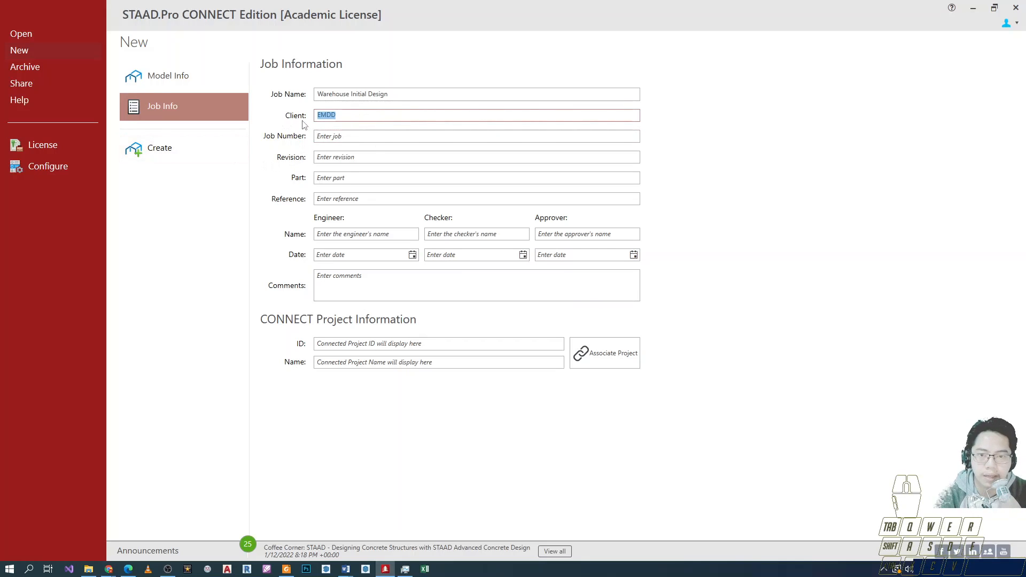
# - Set the job number, revision and part to 1 in the job information, leaving the reference empty
pyautogui.click(343, 136)
pyautogui.write('1')
pyautogui.click(336, 156)
pyautogui.write('1')
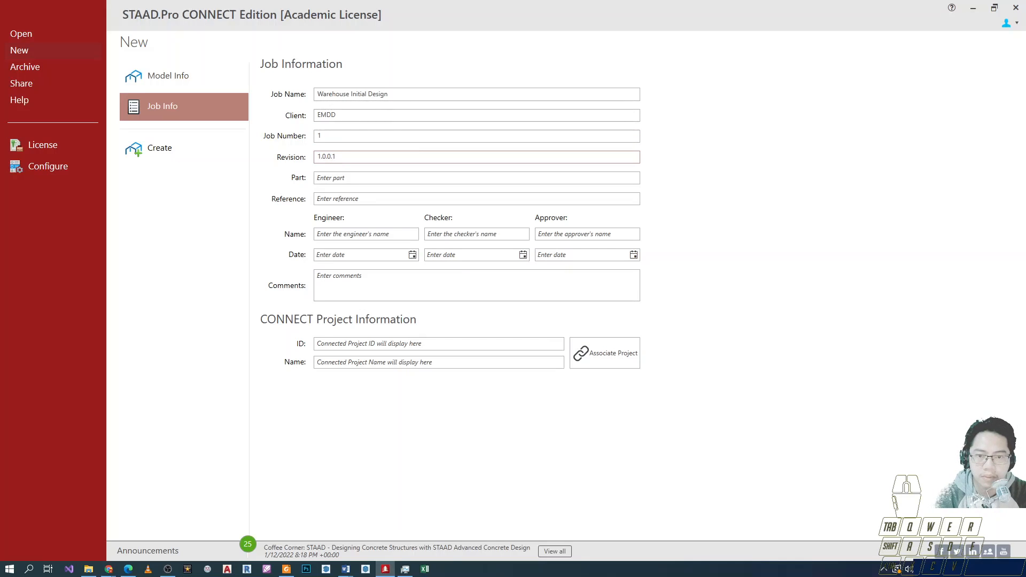
pyautogui.moveTo(348, 159); pyautogui.dragTo(254, 171)
pyautogui.write('1')
pyautogui.click(345, 176)
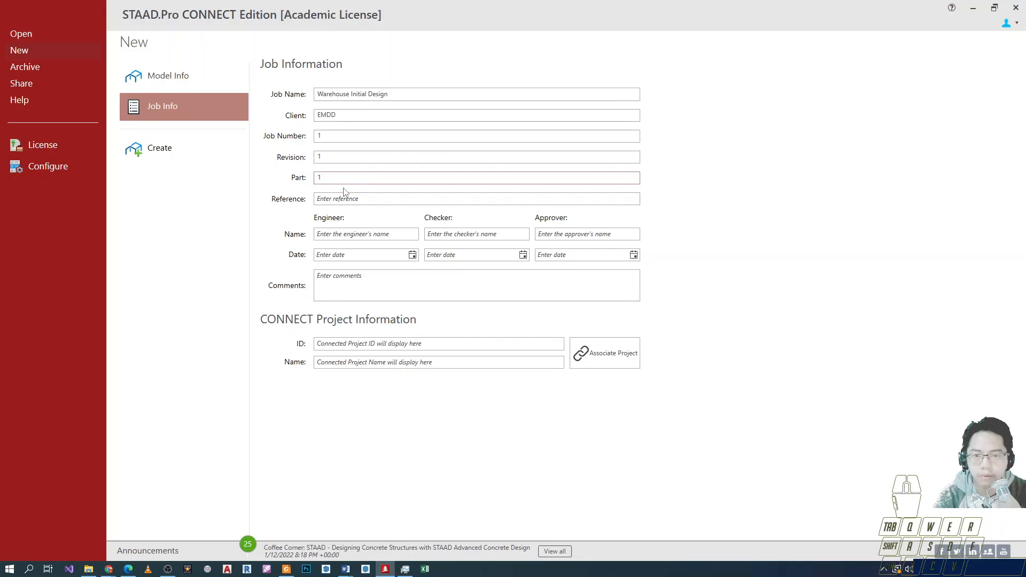
pyautogui.click(335, 198)
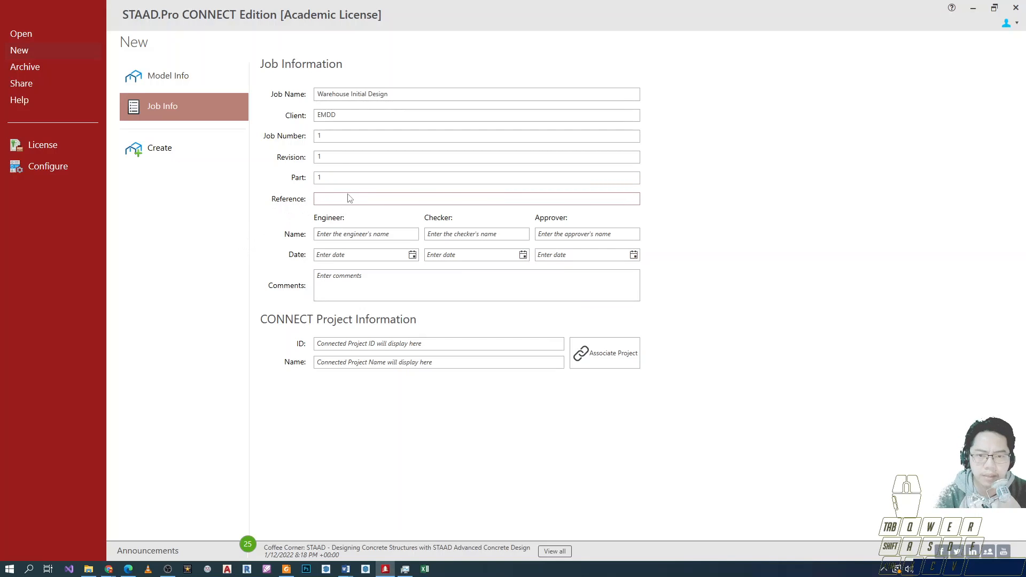
pyautogui.hotkey('shift', 'Tab')
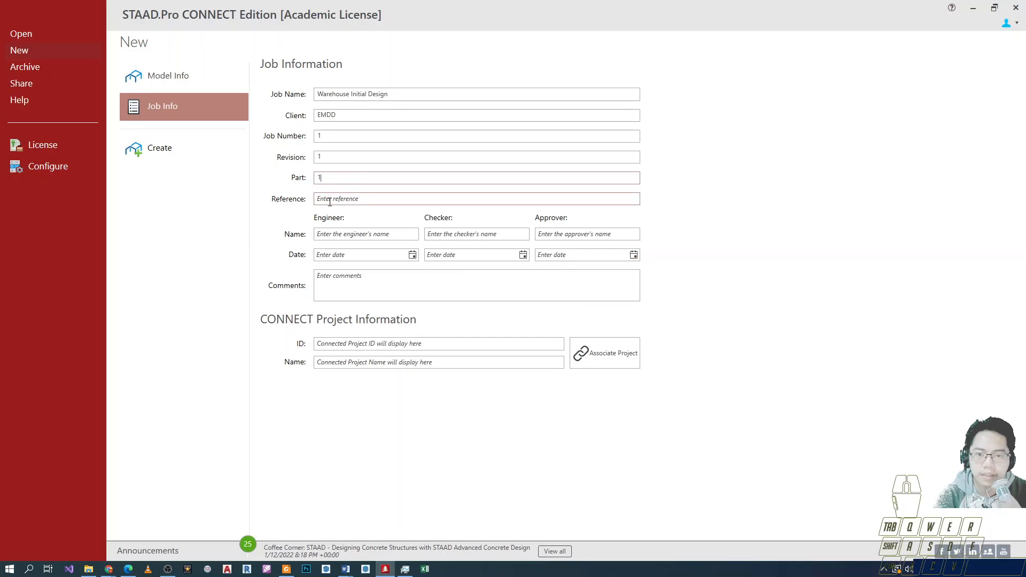
# - Enter EMDD as the engineer, checker and approver names in the job information
pyautogui.click(331, 235)
pyautogui.write('EMDD')
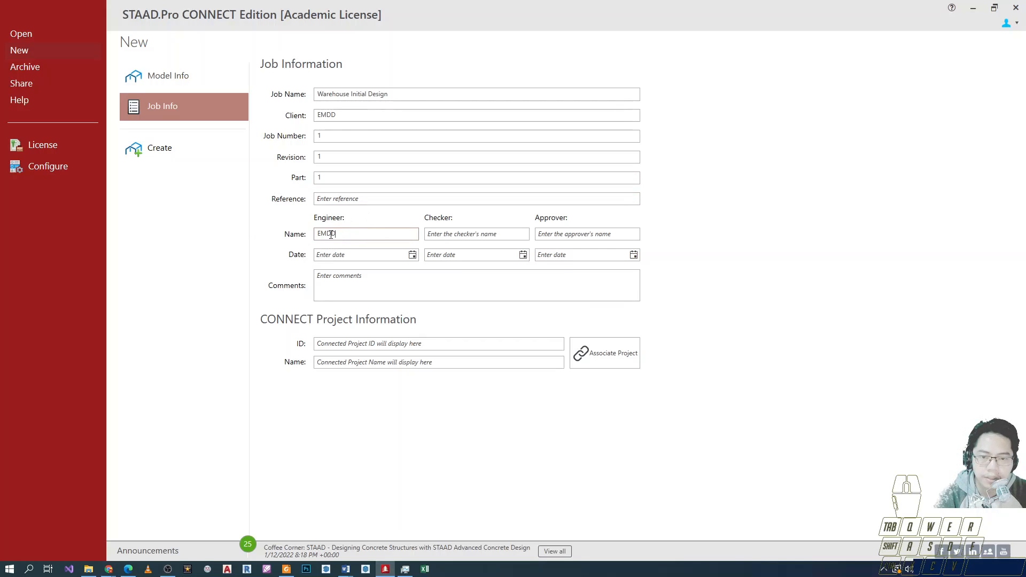
pyautogui.press('Tab')
pyautogui.hotkey('ctrl', 'v')
pyautogui.click(550, 234)
pyautogui.hotkey('ctrl', 'v')
# - Try to pick the engineer's date in the new model's job information
pyautogui.click(336, 257)
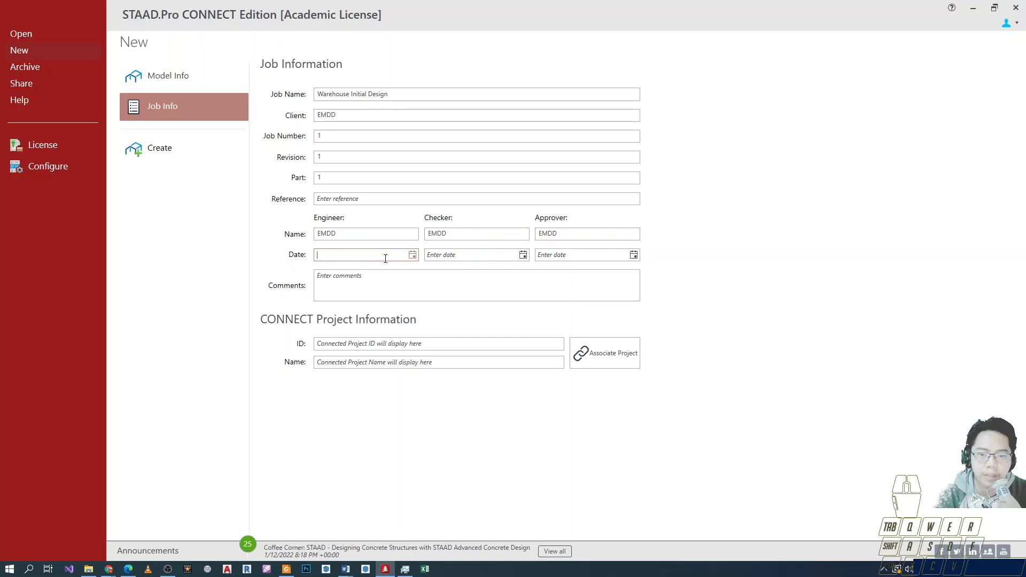
pyautogui.click(412, 256)
pyautogui.click(414, 257)
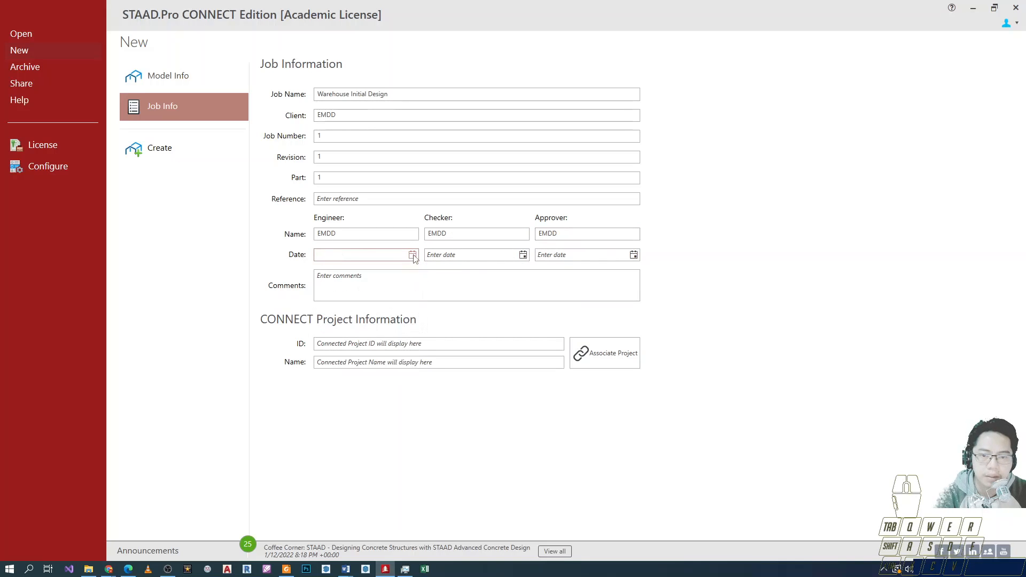
pyautogui.click(413, 256)
pyautogui.click(273, 278)
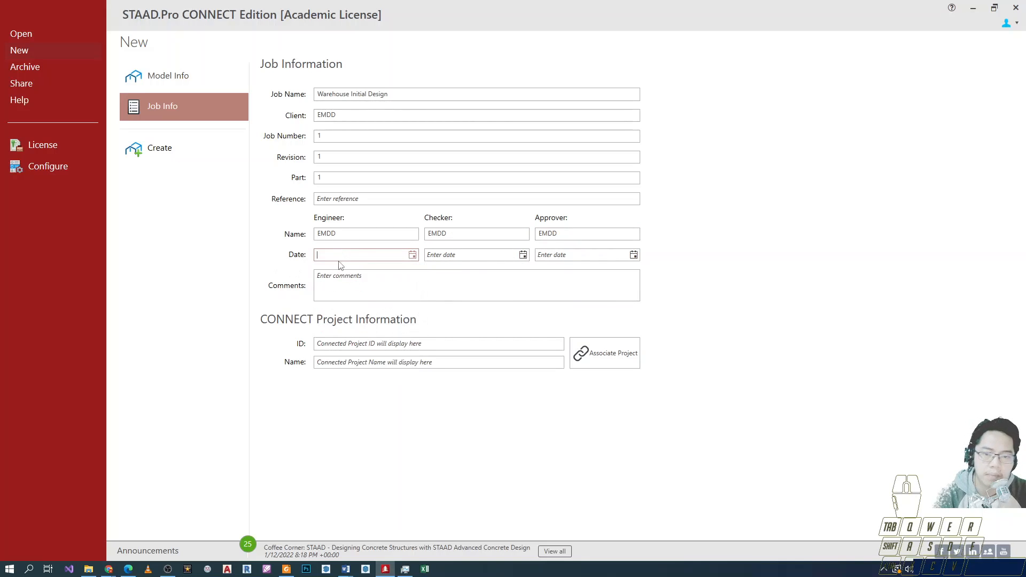
pyautogui.click(358, 281)
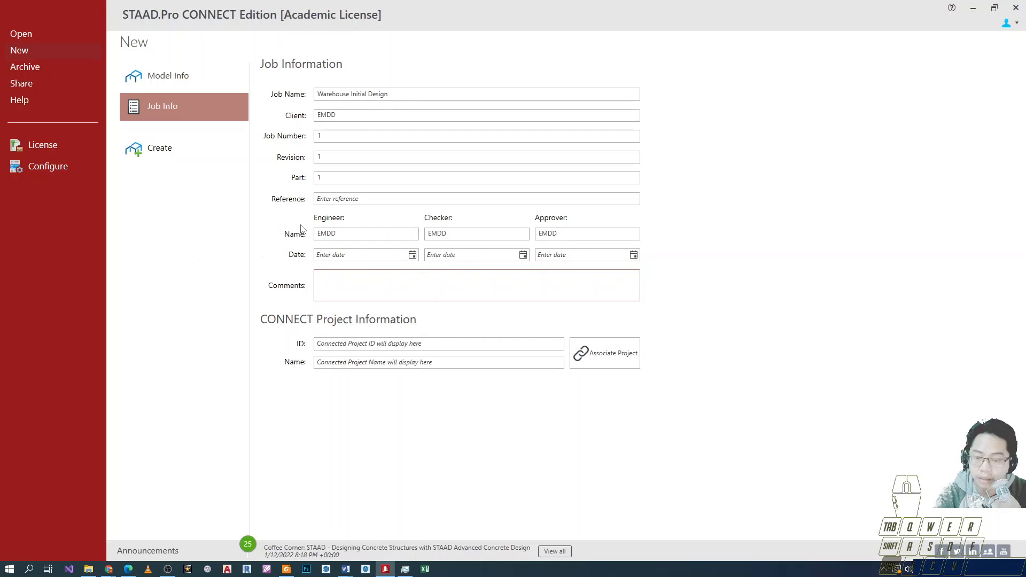
pyautogui.moveTo(712, 55)
pyautogui.mouseDown()
pyautogui.moveTo(389, 316)
pyautogui.moveTo(250, 396)
pyautogui.mouseUp()
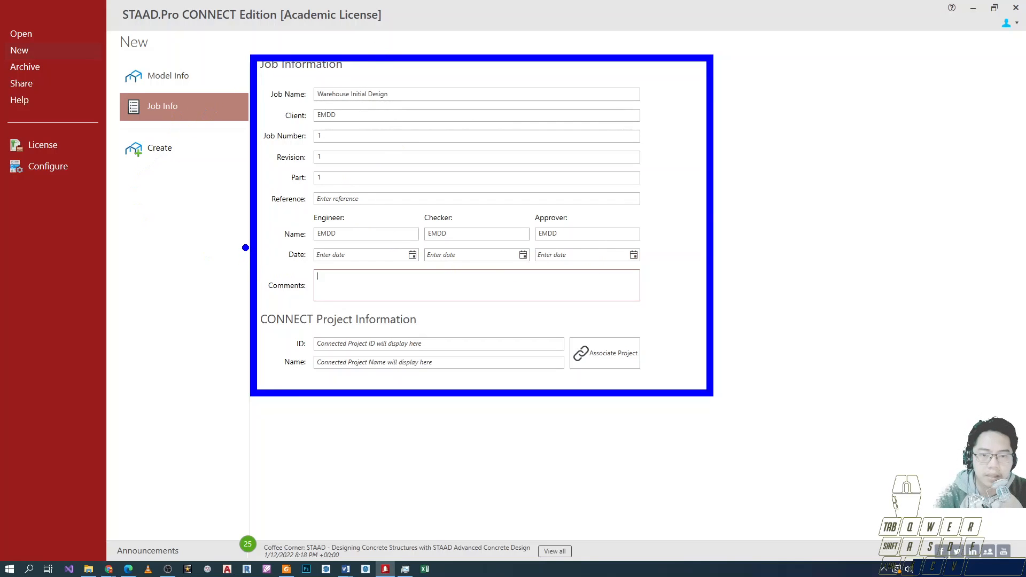
pyautogui.press('Escape')
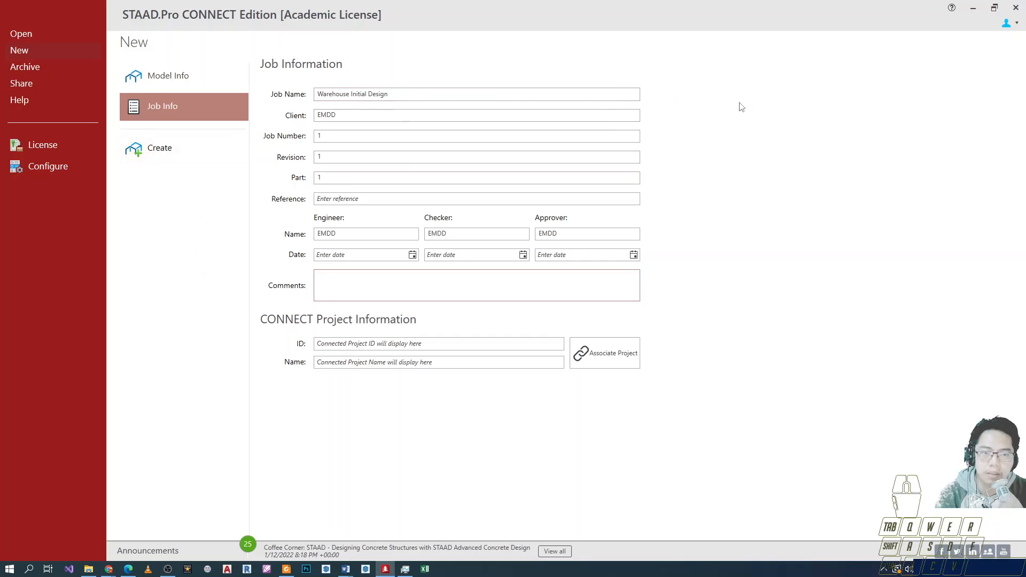
pyautogui.click(204, 85)
pyautogui.click(200, 108)
pyautogui.click(203, 81)
pyautogui.click(195, 101)
# - Create the model, agreeing to create the missing Sample 1 folder and to edit the input file
pyautogui.click(181, 148)
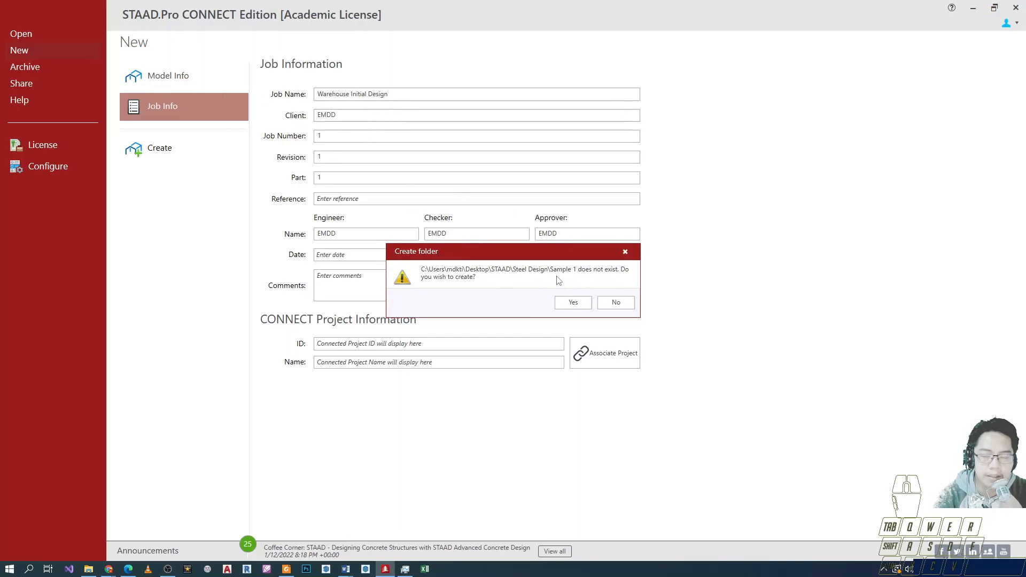
pyautogui.click(573, 301)
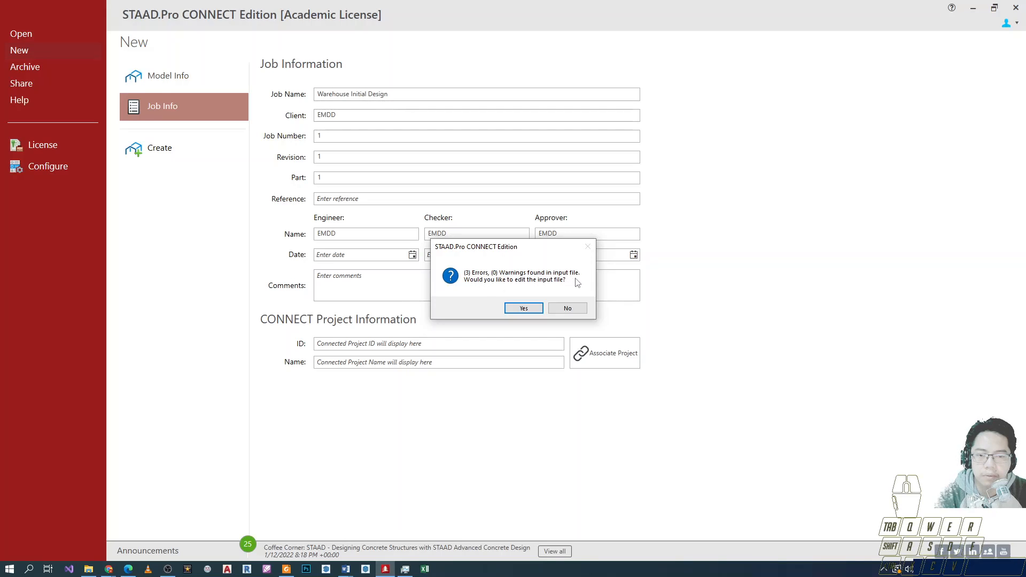
pyautogui.click(524, 308)
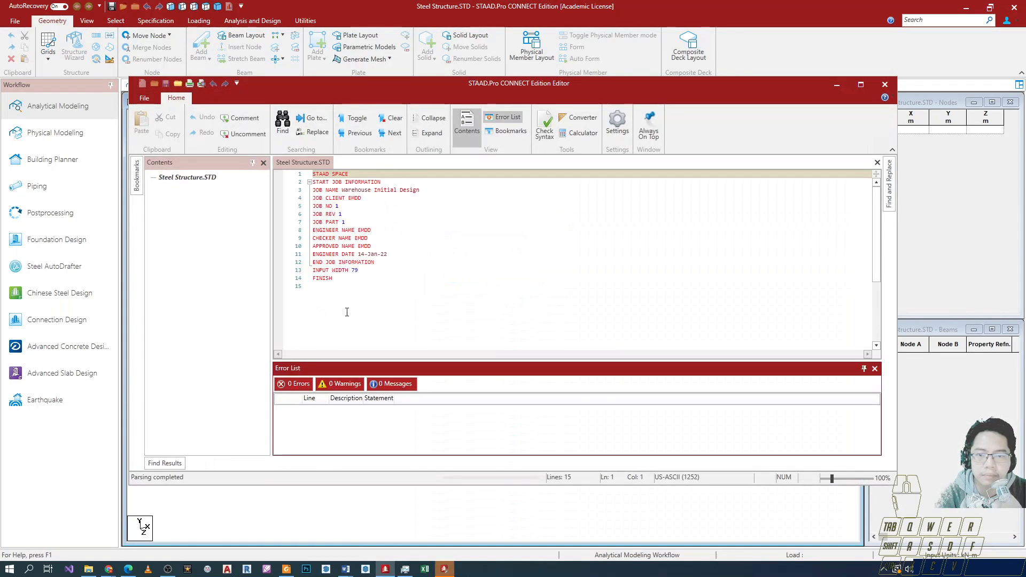
pyautogui.click(363, 206)
pyautogui.click(385, 230)
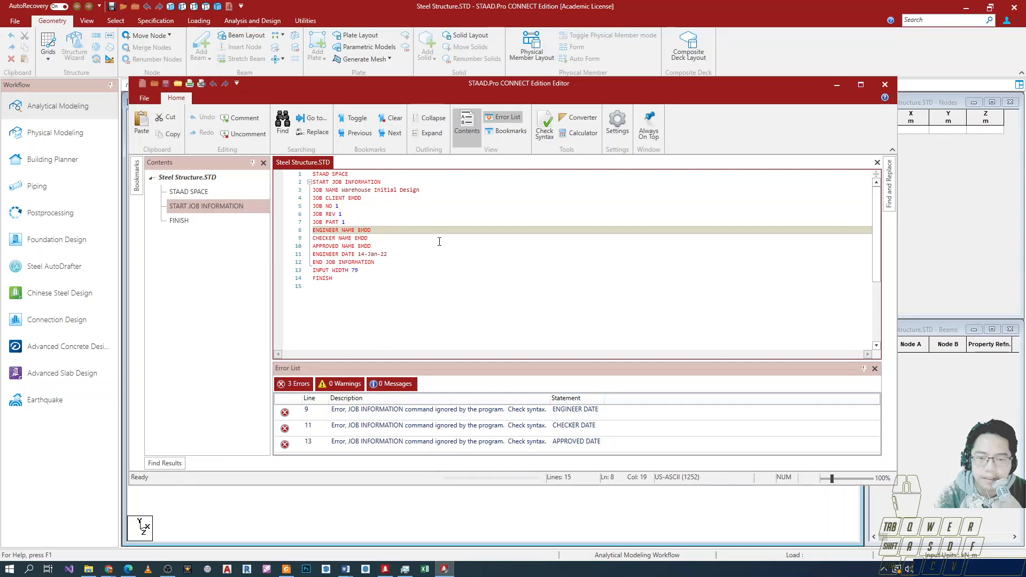
pyautogui.press('Return')
pyautogui.press('BackSpace')
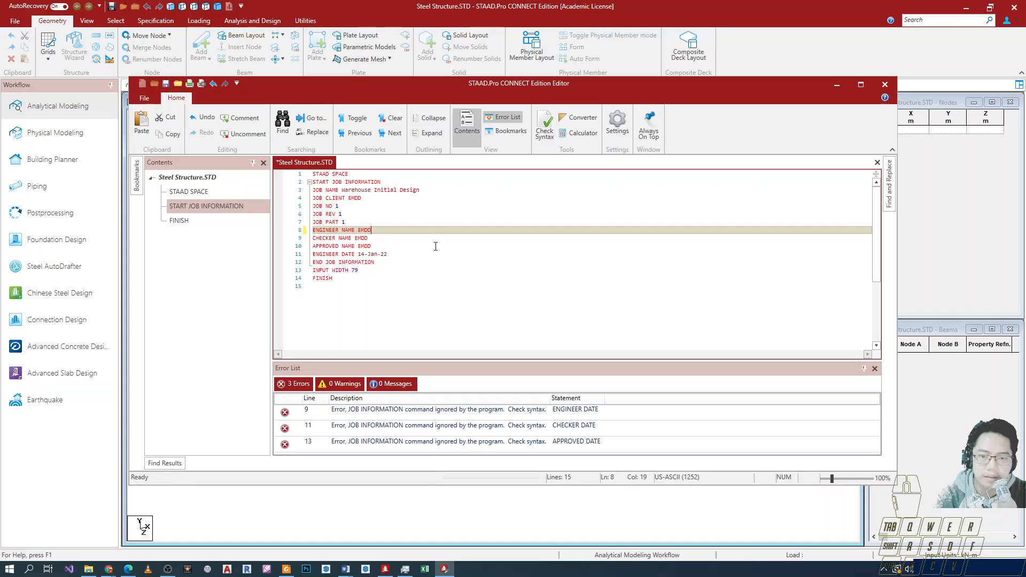
pyautogui.click(374, 270)
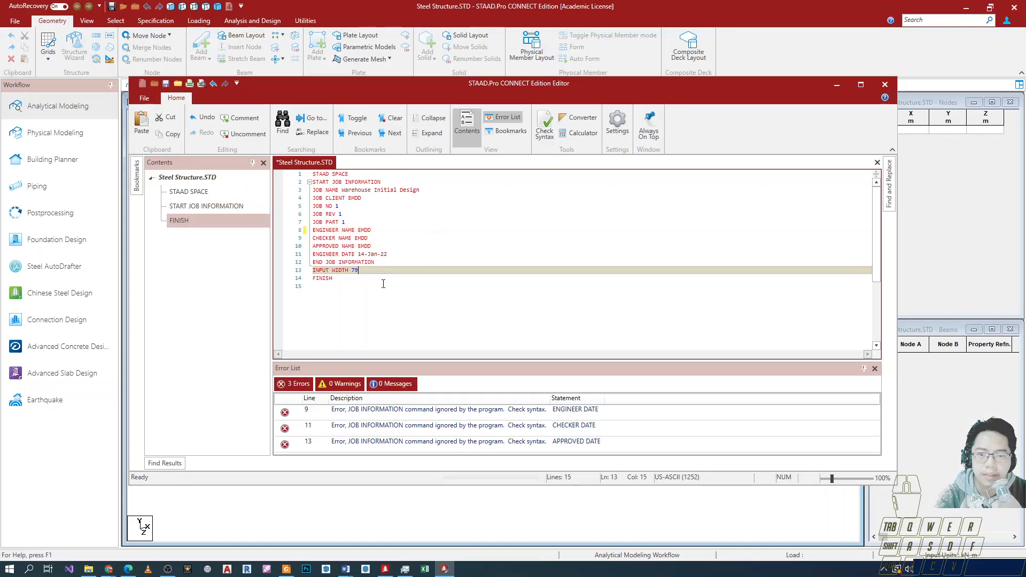
# - Delete the engineer, checker and approver name lines from the input file and try to save it
pyautogui.click(398, 243)
pyautogui.click(393, 228)
pyautogui.press('Home')
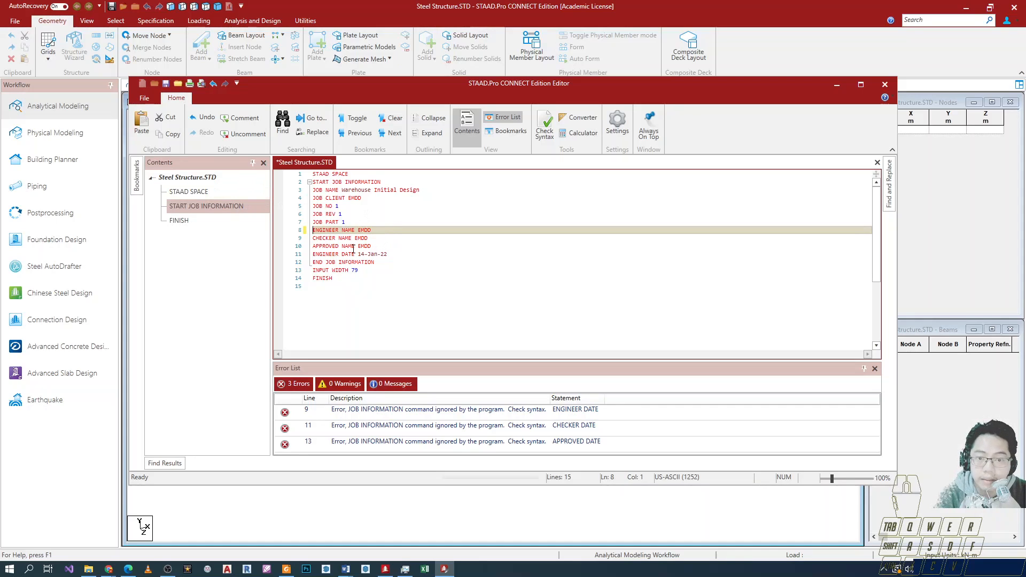
pyautogui.moveTo(392, 247); pyautogui.dragTo(316, 232)
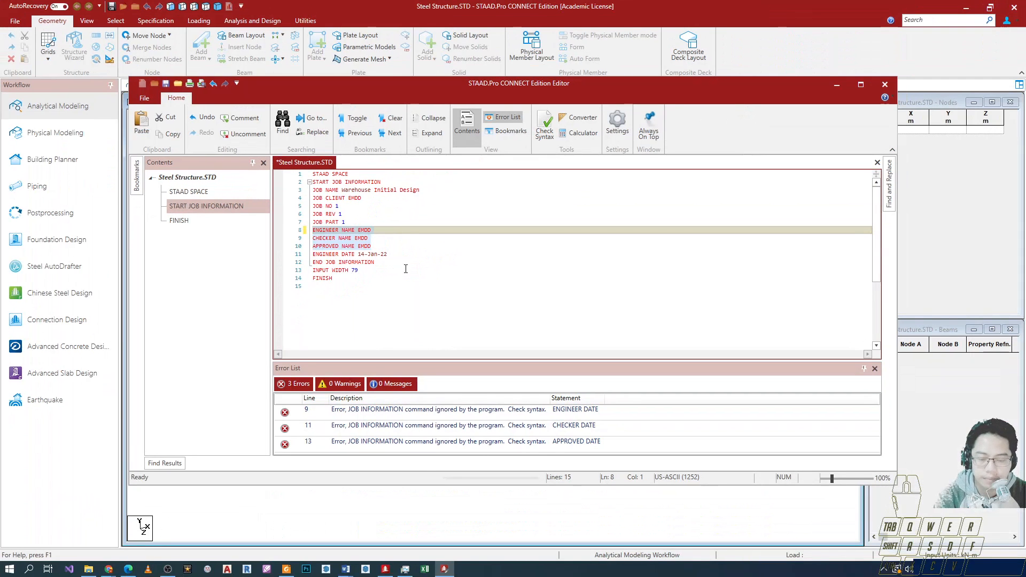
pyautogui.press('Delete')
pyautogui.press('BackSpace')
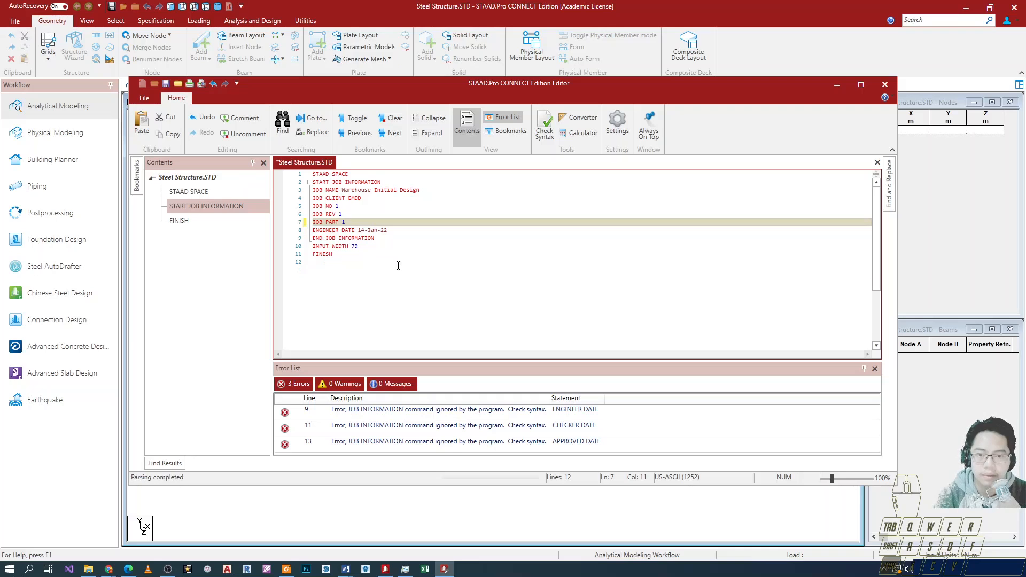
pyautogui.hotkey('ctrl', 's')
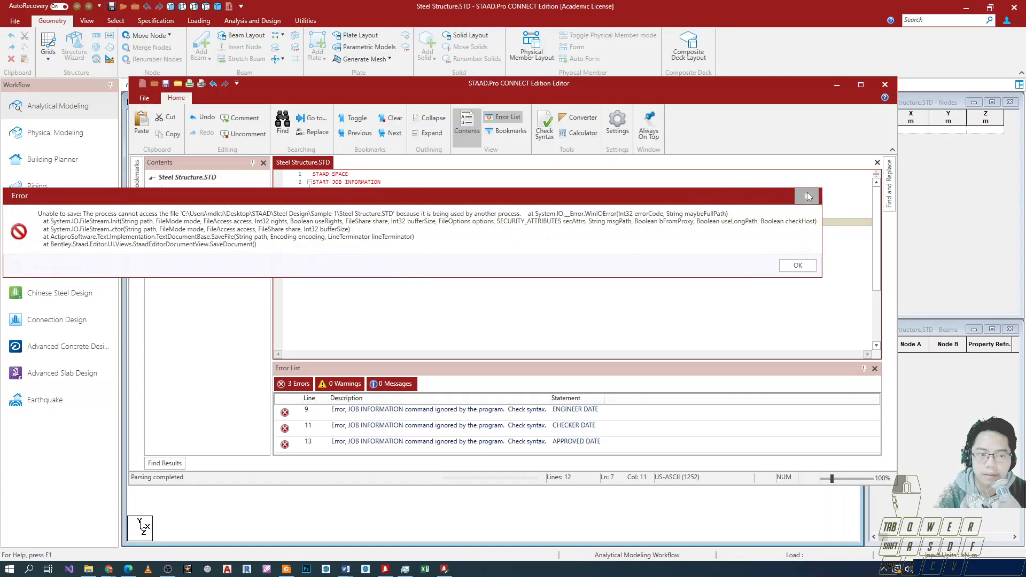
# - Delete the ENGINEER DATE line from the input file and try again to save it
pyautogui.click(807, 193)
pyautogui.click(447, 222)
pyautogui.press('Right')
pyautogui.hotkey('shift', 'Down')
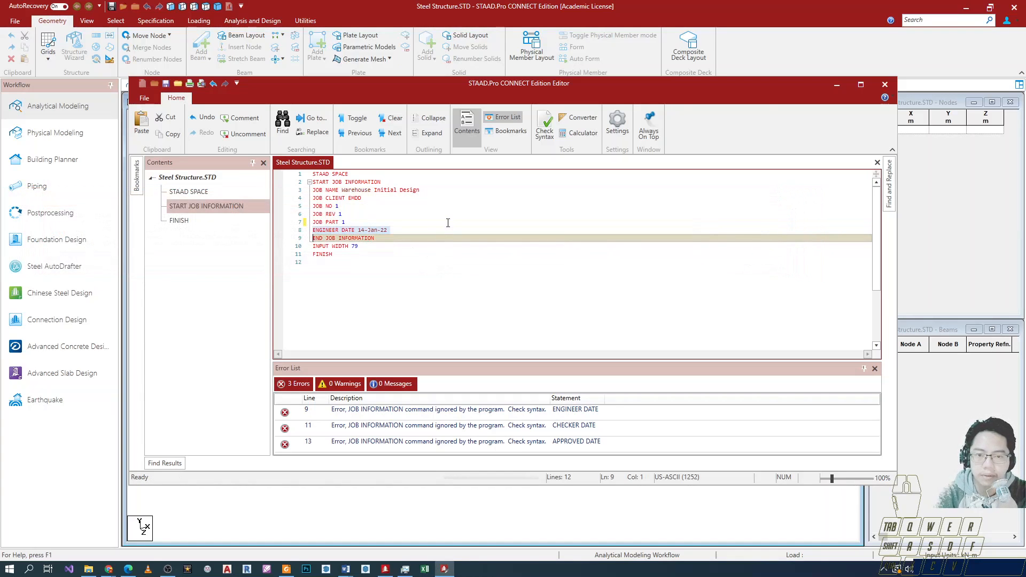
pyautogui.press('Delete')
pyautogui.hotkey('ctrl', 's')
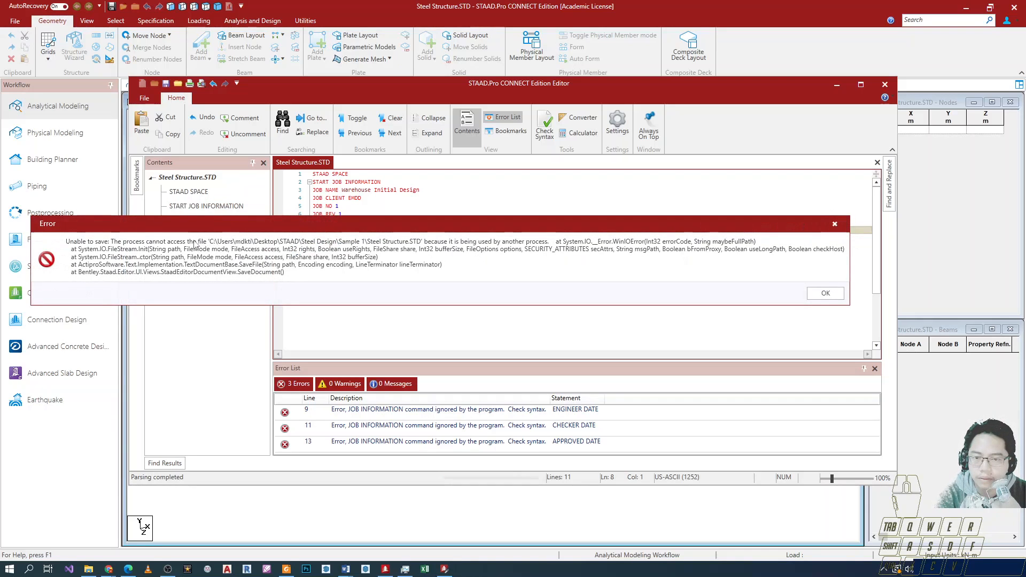
pyautogui.click(825, 292)
pyautogui.click(581, 275)
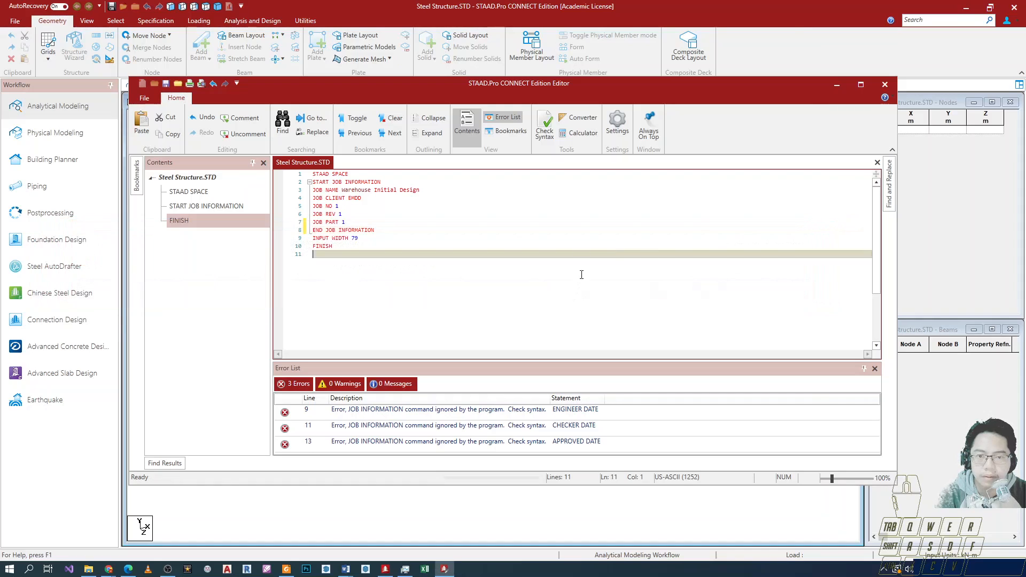
# - Close the input file editor, trying to save the changes on exit
pyautogui.click(885, 84)
pyautogui.click(488, 302)
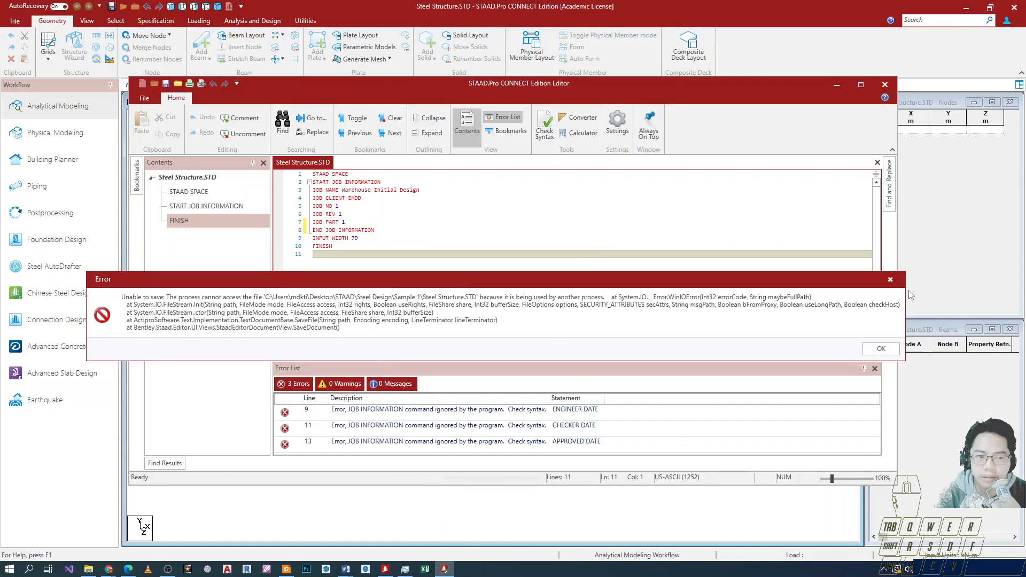
pyautogui.click(890, 279)
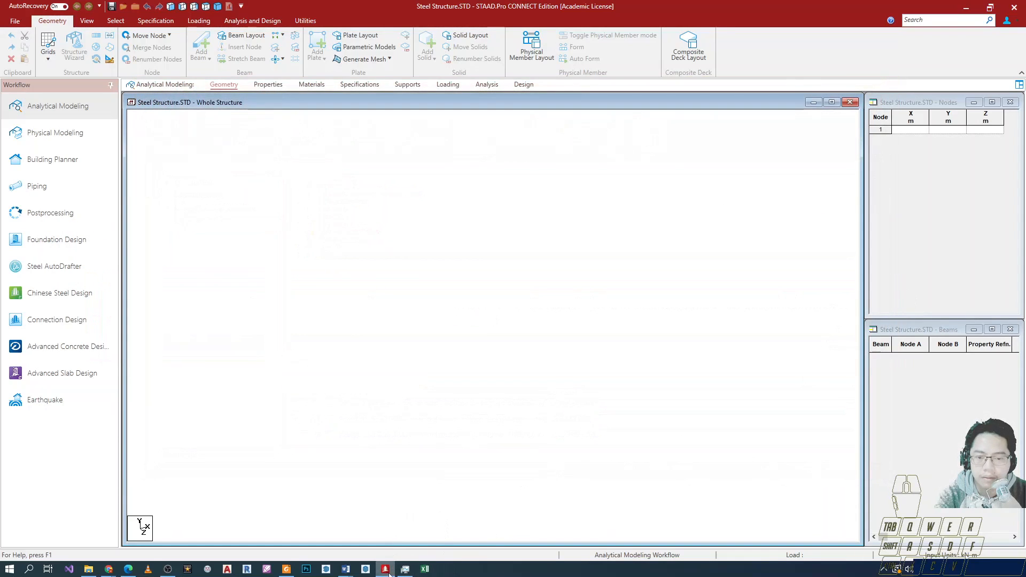
# - Reopen the command file, delete the engineer, checker and approver name lines and the ENGINEER DATE line, and save and close it
pyautogui.click(304, 21)
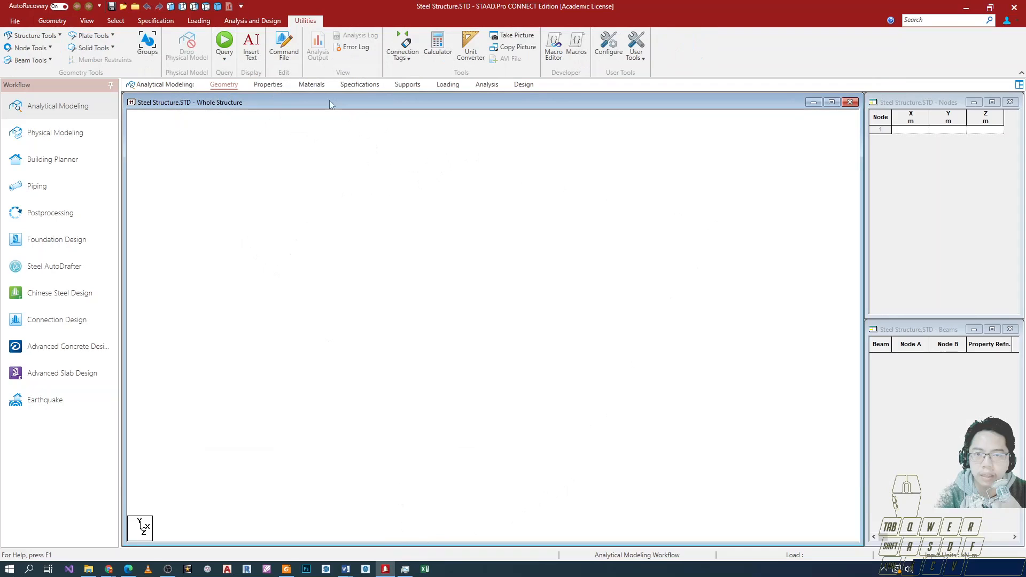
pyautogui.click(284, 49)
pyautogui.click(371, 243)
pyautogui.press('Up')
pyautogui.press('Up')
pyautogui.press('Up')
pyautogui.press('Right')
pyautogui.hotkey('shift', 'Down')
pyautogui.hotkey('shift', 'Down')
pyautogui.hotkey('shift', 'Down')
pyautogui.hotkey('shift', 'Down')
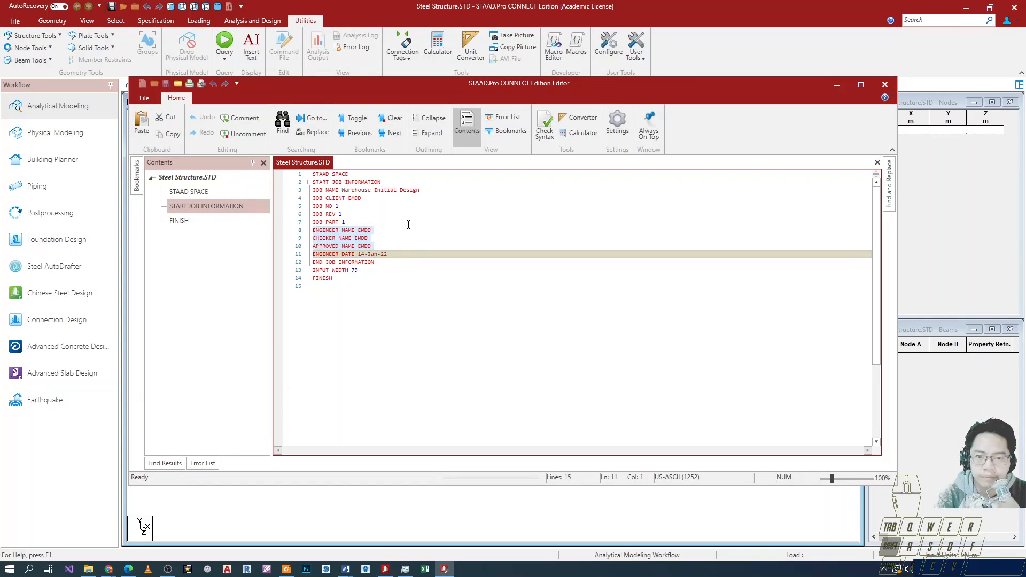
pyautogui.press('Delete')
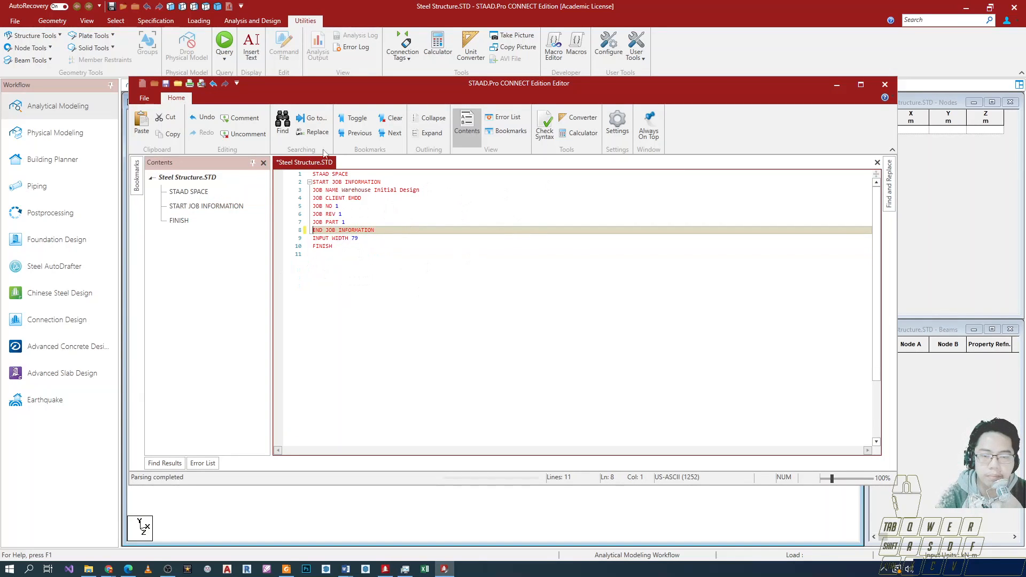
pyautogui.hotkey('ctrl', 's')
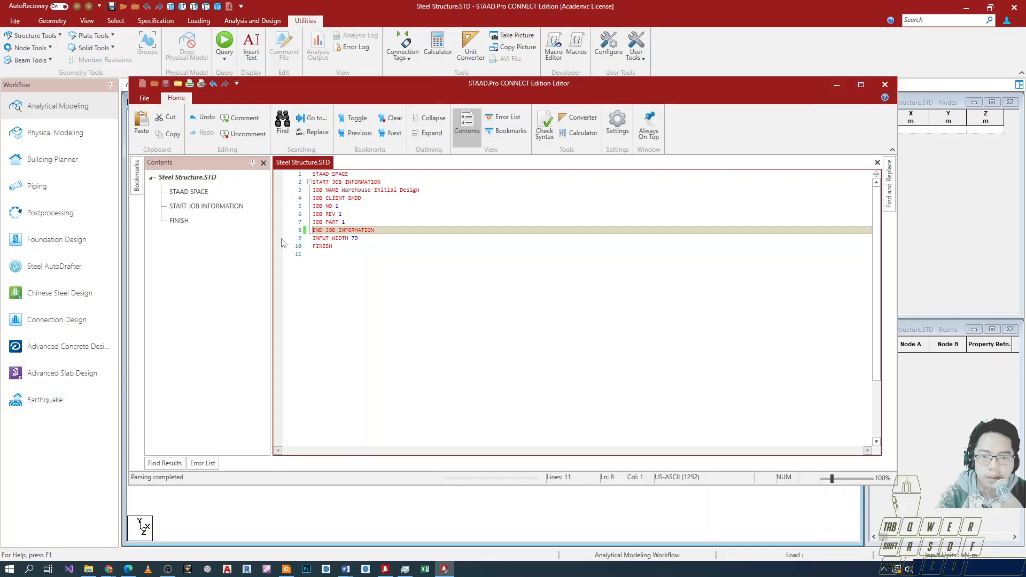
pyautogui.click(884, 84)
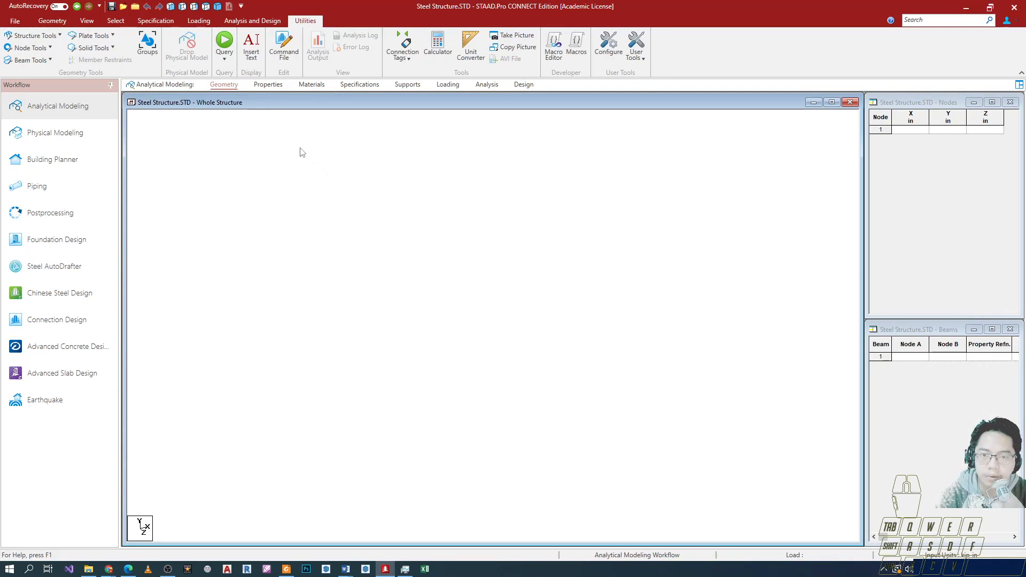
# - Try to set the engineer's and checker's last reviewed dates in the saved model's job information
pyautogui.click(15, 21)
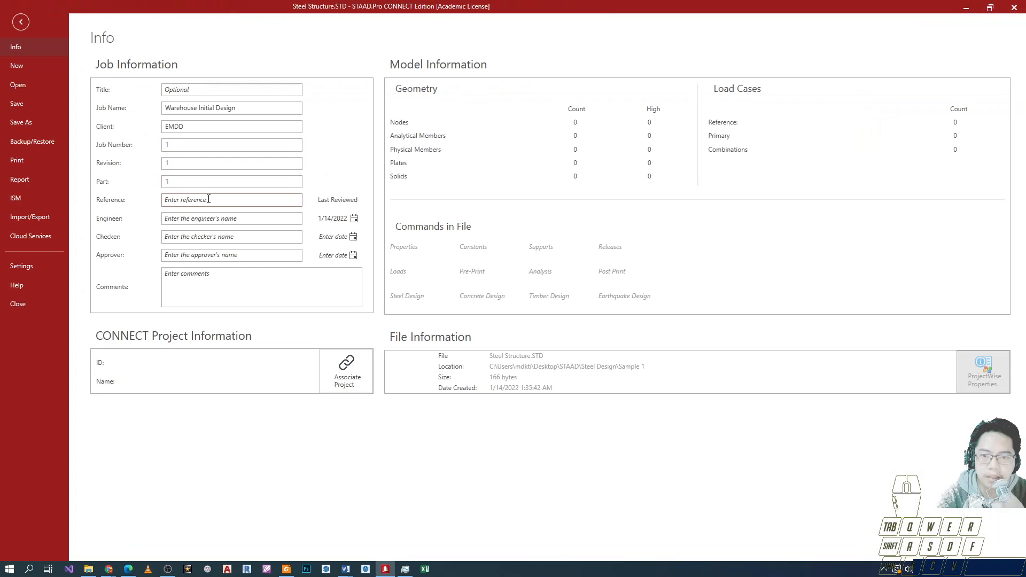
pyautogui.click(207, 219)
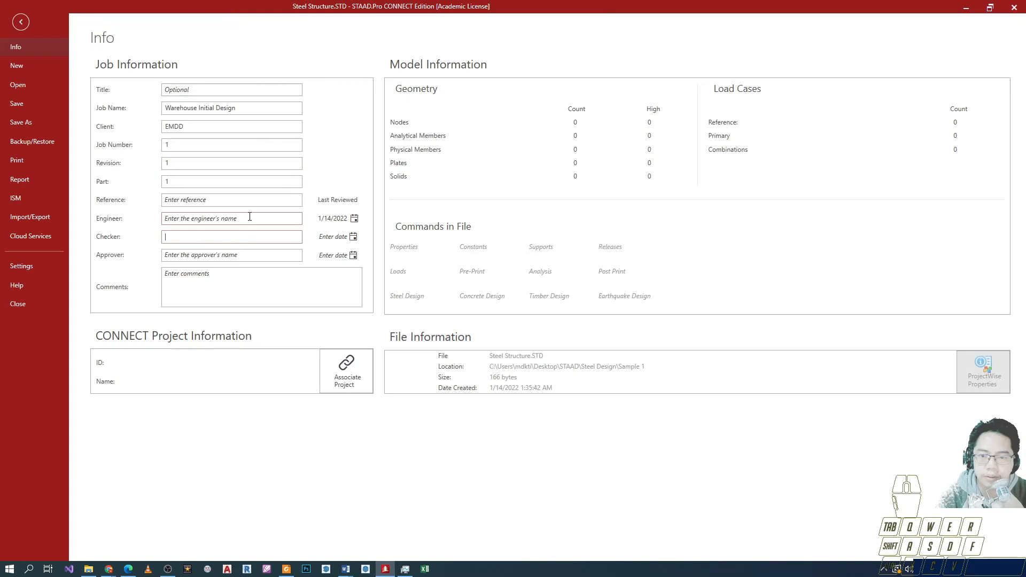
pyautogui.click(355, 219)
pyautogui.click(419, 235)
pyautogui.click(362, 192)
pyautogui.click(353, 237)
pyautogui.click(350, 194)
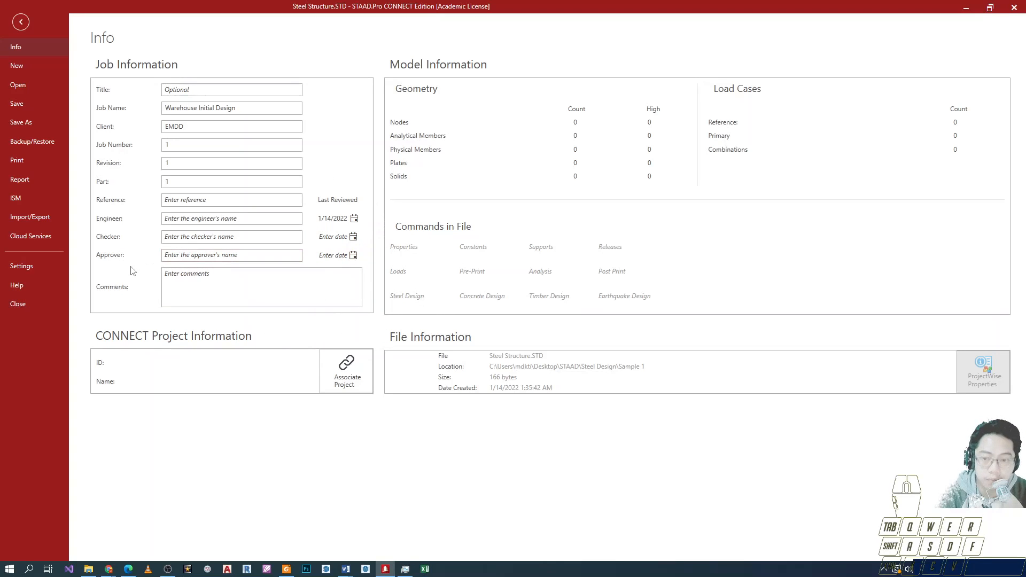
pyautogui.click(20, 22)
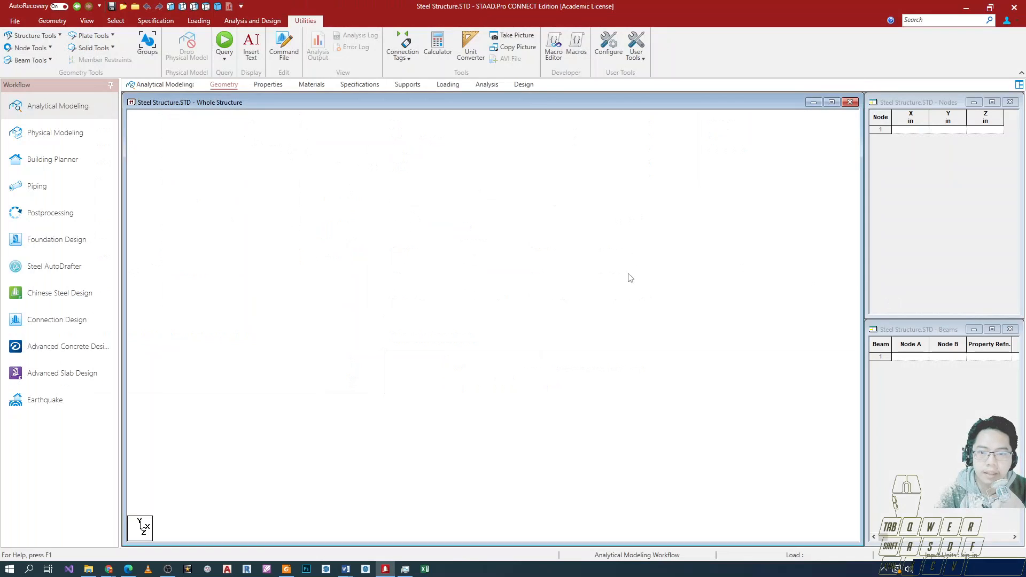
# - Arrange STAAD.Pro side by side with the Word document Steel Design Series.docx that shows the frame drawing
pyautogui.press('alt')
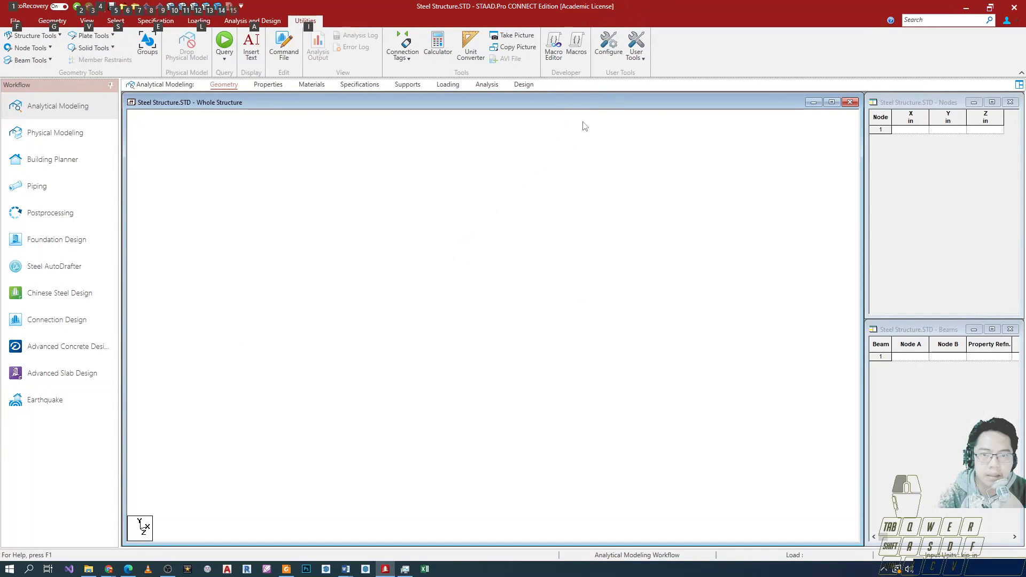
pyautogui.press('super+Down')
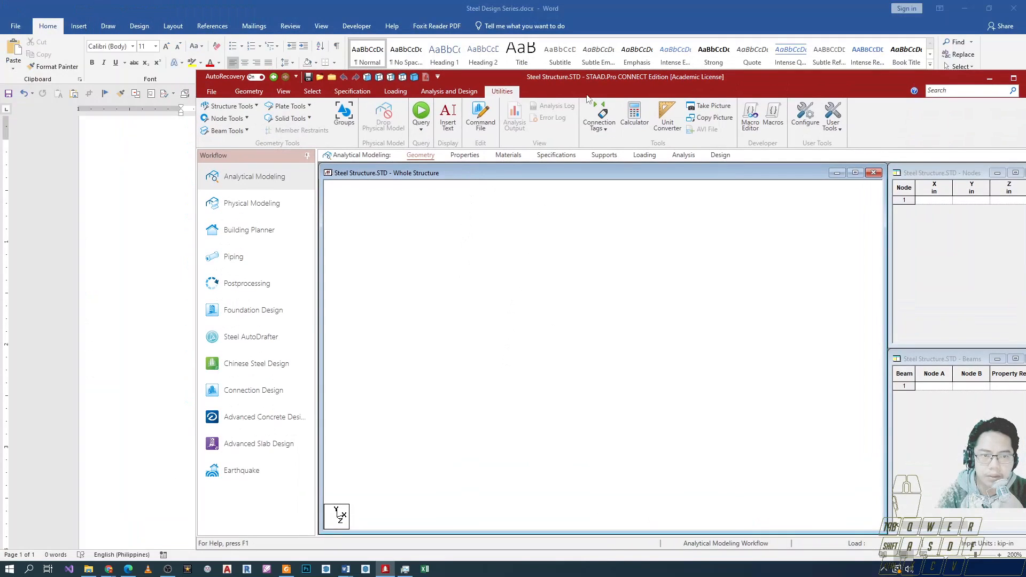
pyautogui.press('super+Right')
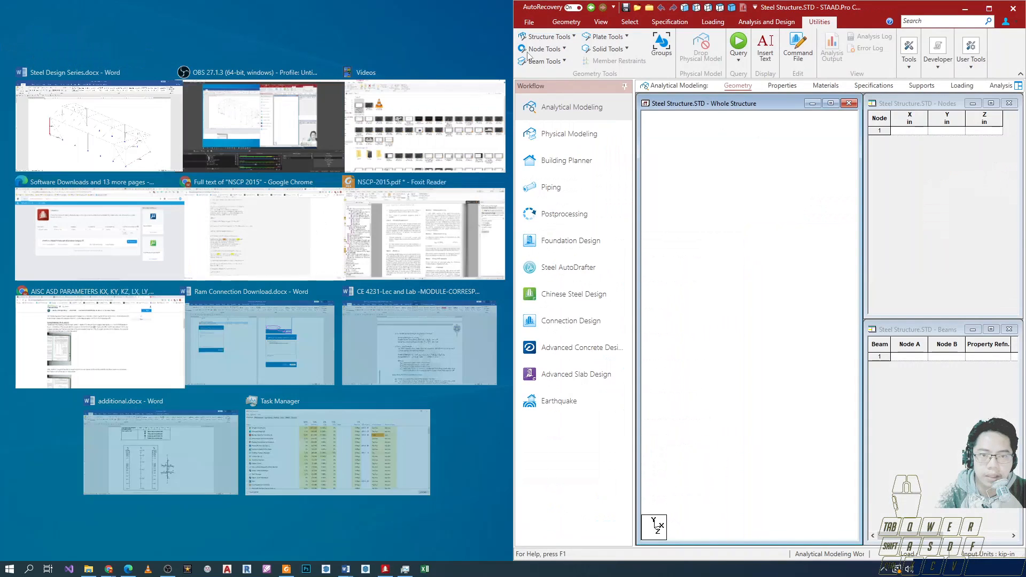
pyautogui.click(99, 117)
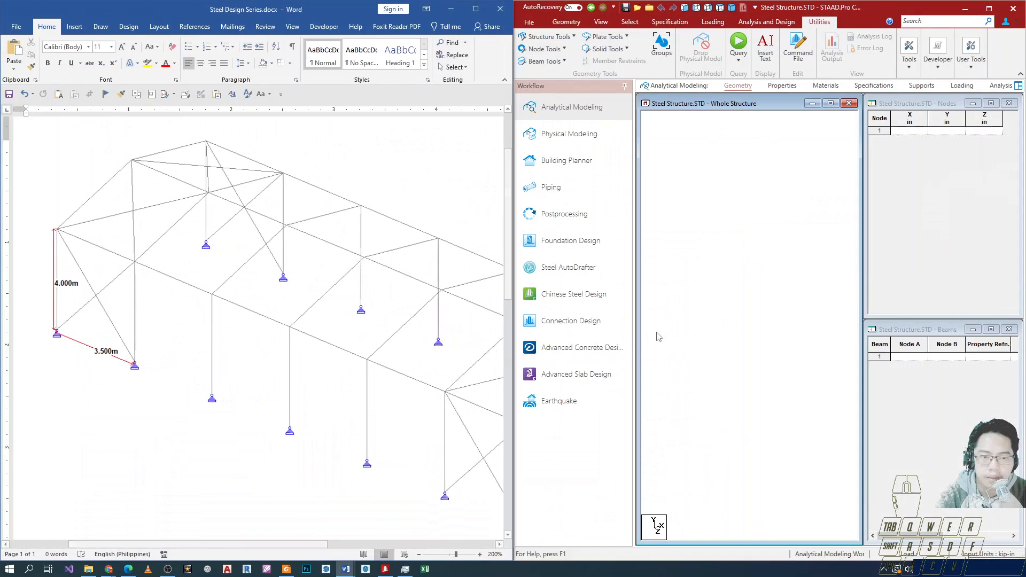
# - Give STAAD.Pro more of the split screen and zoom Steel Design Series.docx to 120% so the whole frame drawing fits
pyautogui.moveTo(249, 545); pyautogui.dragTo(270, 545)
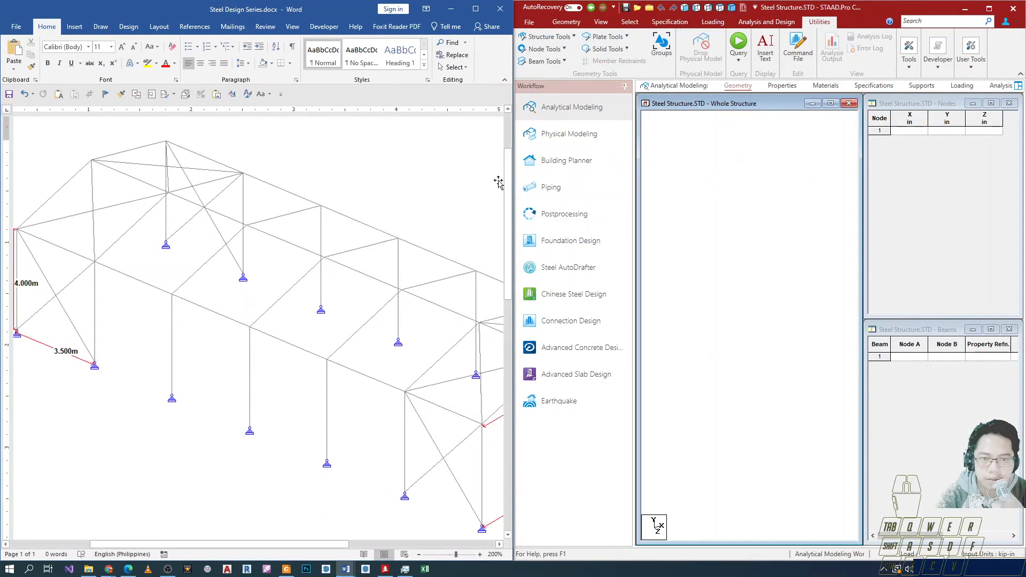
pyautogui.moveTo(513, 177); pyautogui.dragTo(422, 189)
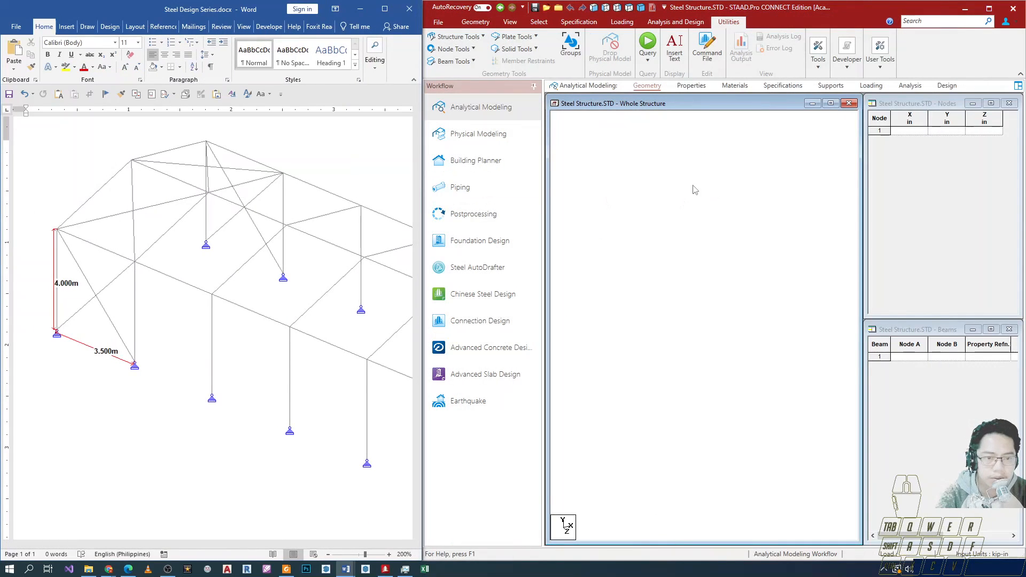
pyautogui.moveTo(196, 544); pyautogui.dragTo(225, 539)
pyautogui.keyDown('ctrl'); pyautogui.scroll(-11, 189, 412); pyautogui.keyUp('ctrl')
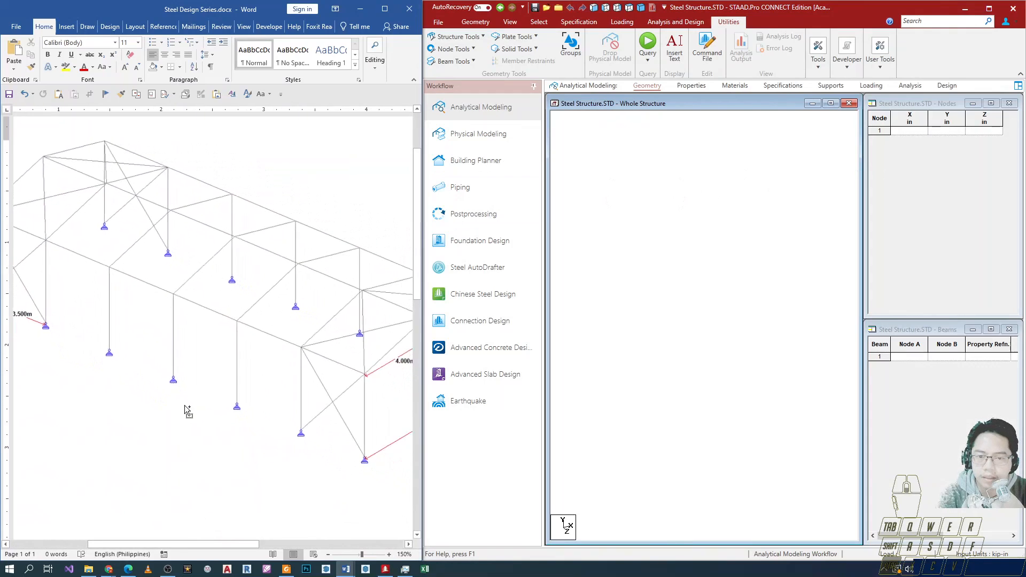
pyautogui.keyDown('ctrl'); pyautogui.scroll(3, 168, 321); pyautogui.keyUp('ctrl')
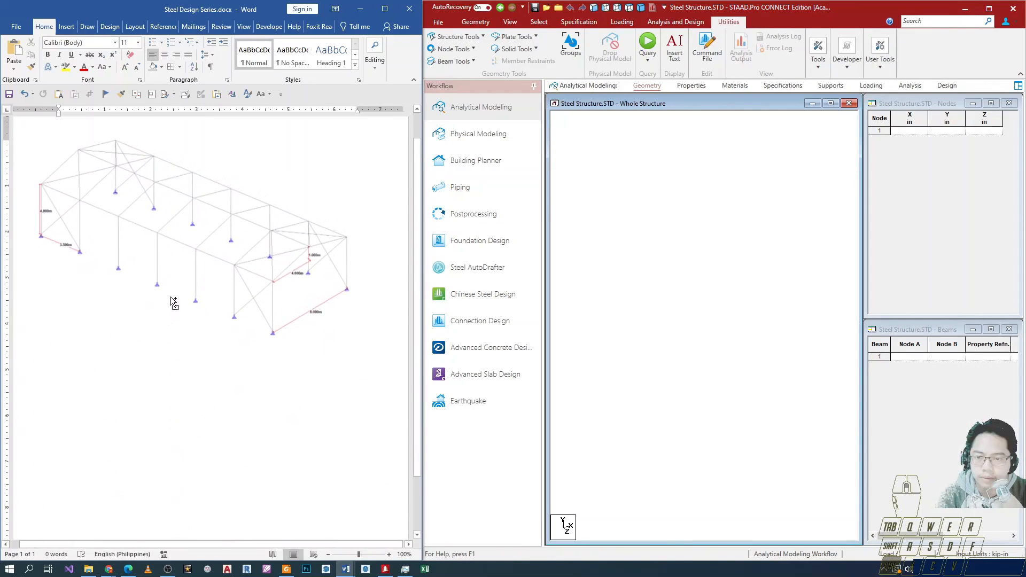
pyautogui.moveTo(204, 545); pyautogui.dragTo(162, 545)
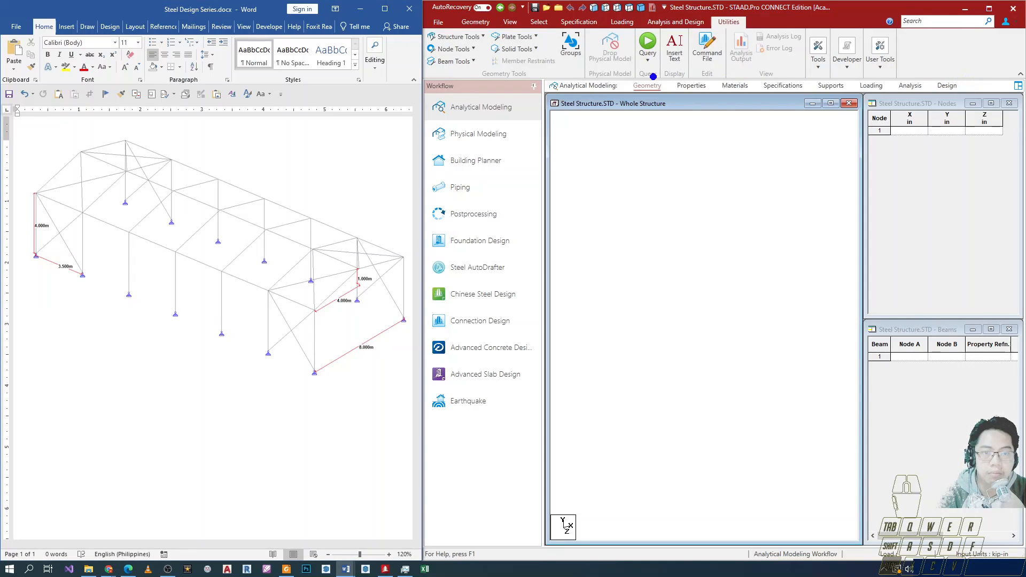
pyautogui.keyDown('ctrl'); pyautogui.moveTo(425, 28); pyautogui.dragTo(798, 11); pyautogui.keyUp('ctrl')
pyautogui.keyDown('ctrl'); pyautogui.moveTo(921, 82); pyautogui.dragTo(421, 23); pyautogui.keyUp('ctrl')
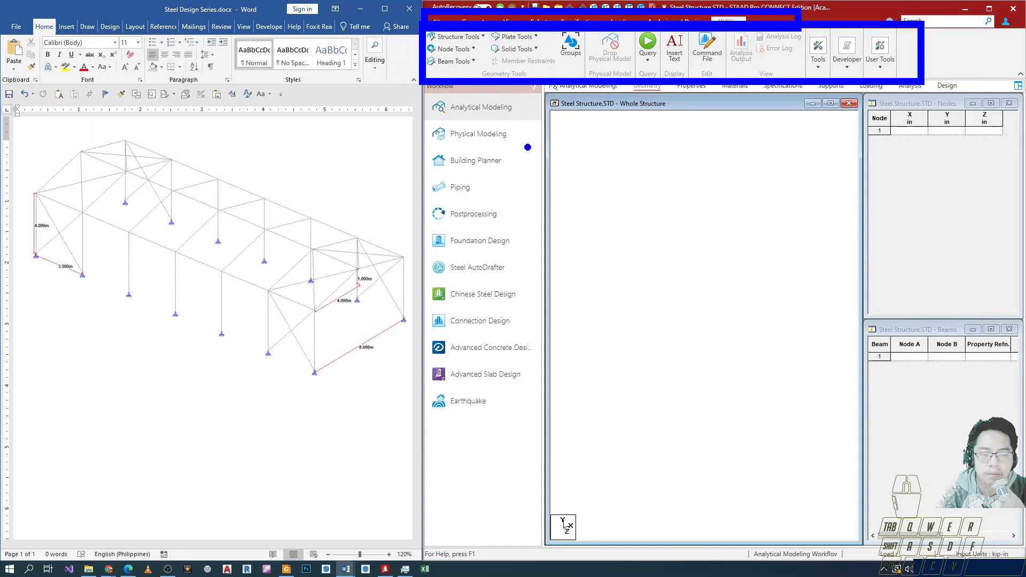
pyautogui.press('e')
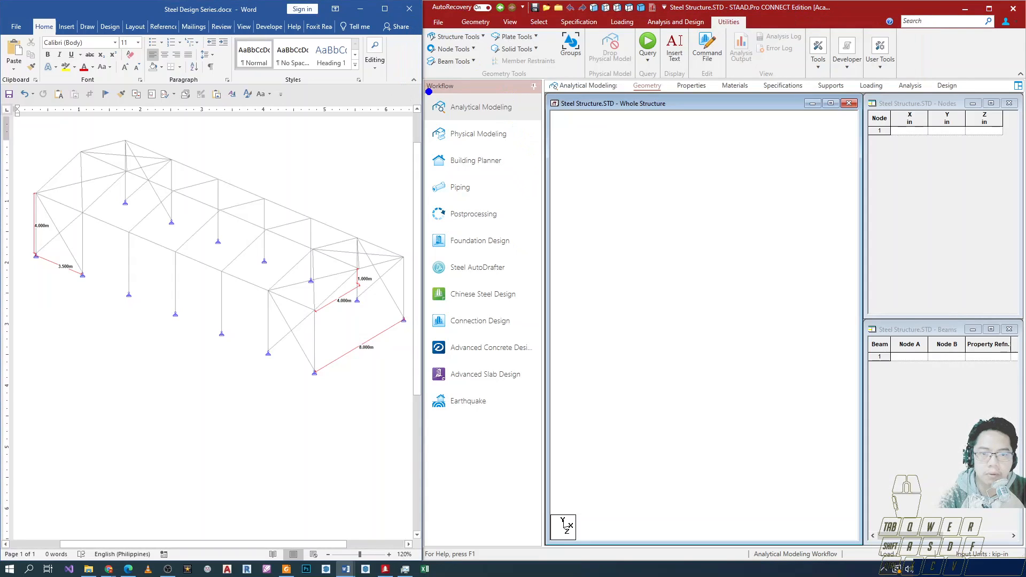
pyautogui.moveTo(417, 77)
pyautogui.keyDown('ctrl'); pyautogui.mouseDown()
pyautogui.moveTo(529, 320)
pyautogui.moveTo(550, 425)
pyautogui.mouseUp(); pyautogui.keyUp('ctrl')
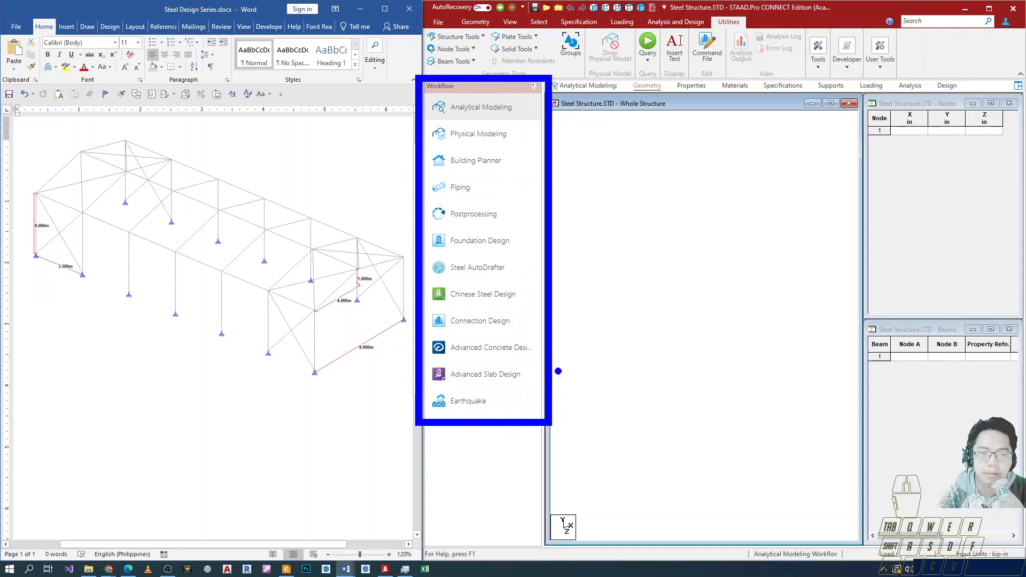
pyautogui.press('Escape')
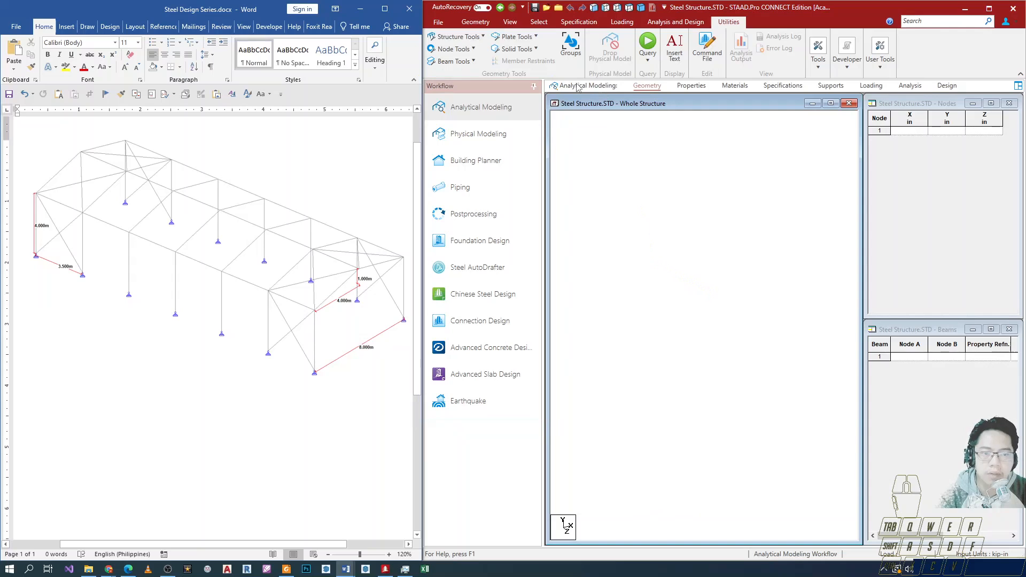
pyautogui.hotkey('ctrl', '2')
pyautogui.keyDown('ctrl'); pyautogui.moveTo(548, 94); pyautogui.dragTo(989, 73); pyautogui.keyUp('ctrl')
pyautogui.press('Escape')
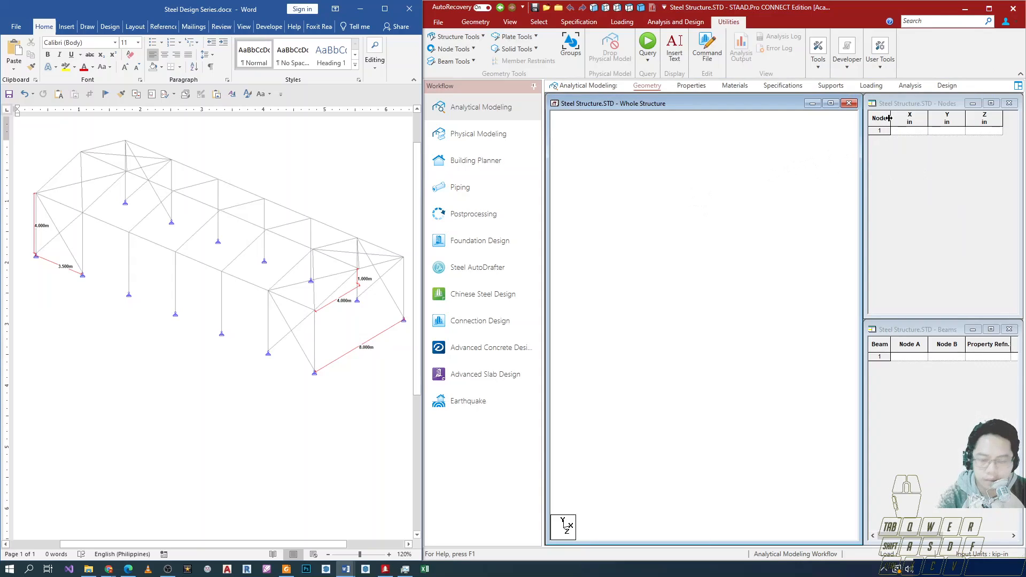
pyautogui.hotkey('ctrl', '2')
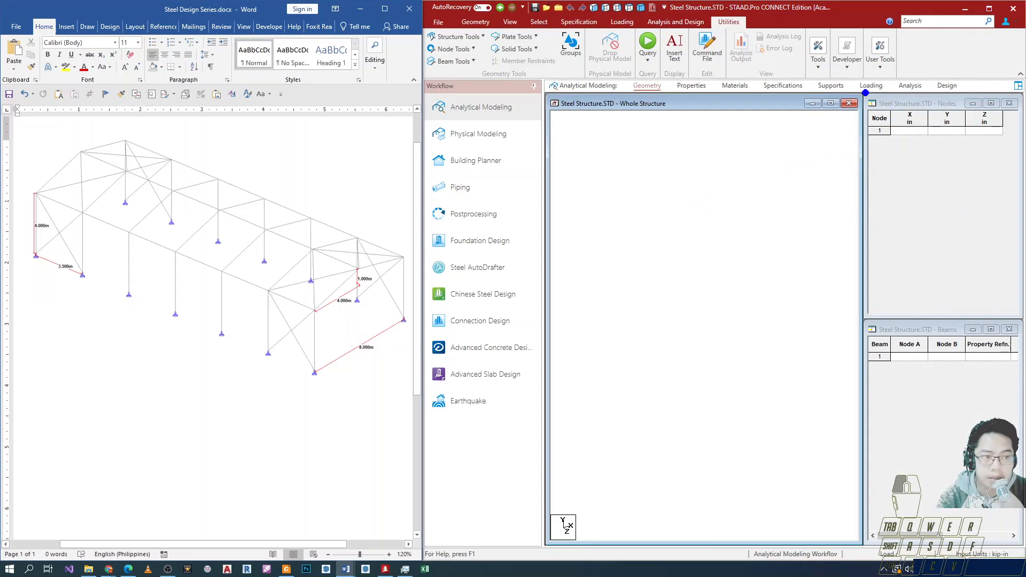
pyautogui.moveTo(865, 93)
pyautogui.mouseDown()
pyautogui.moveTo(938, 150)
pyautogui.moveTo(950, 230)
pyautogui.mouseUp()
pyautogui.press('Escape')
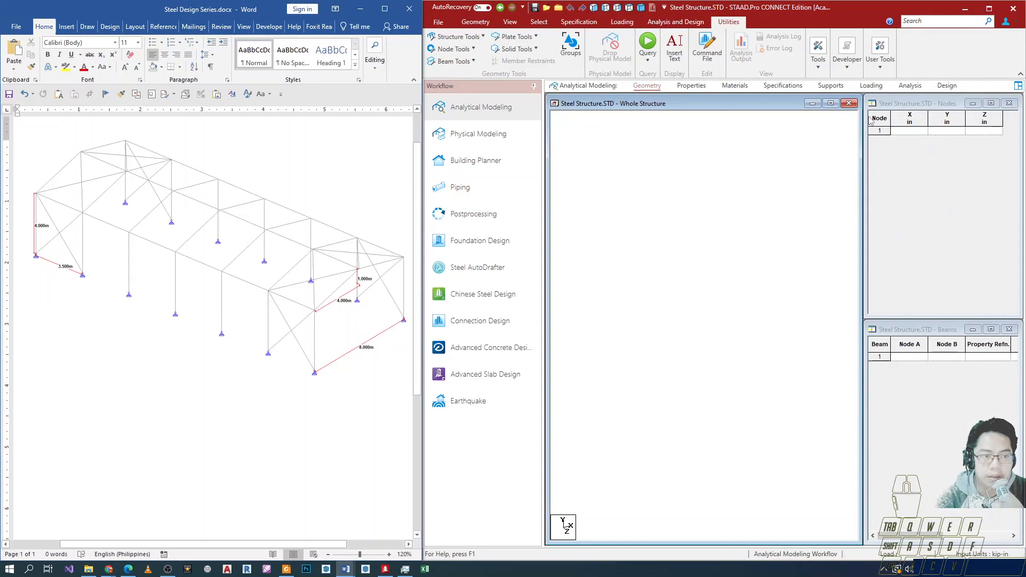
pyautogui.hotkey('ctrl', '2')
pyautogui.moveTo(864, 94)
pyautogui.mouseDown()
pyautogui.moveTo(921, 183)
pyautogui.moveTo(1016, 380)
pyautogui.mouseUp()
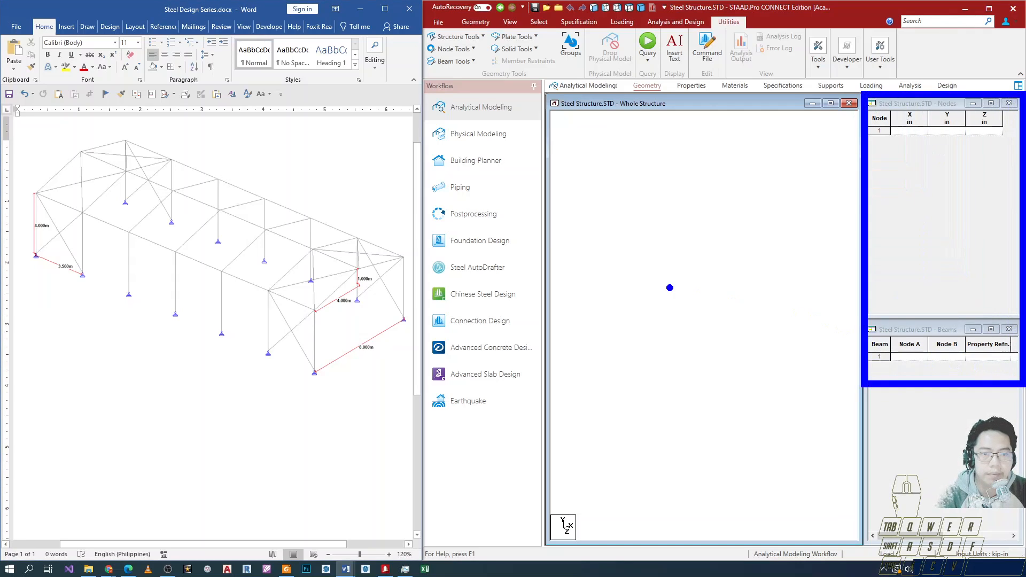
pyautogui.press('Escape')
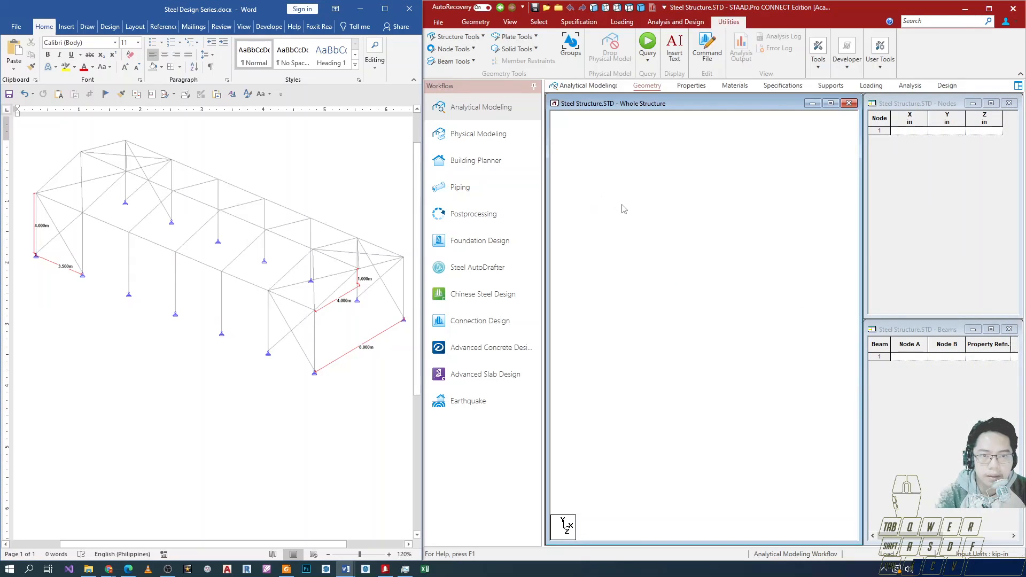
# - Examine the available geometry, view, selection, specification, loading, analysis and design, and utility commands
pyautogui.click(466, 24)
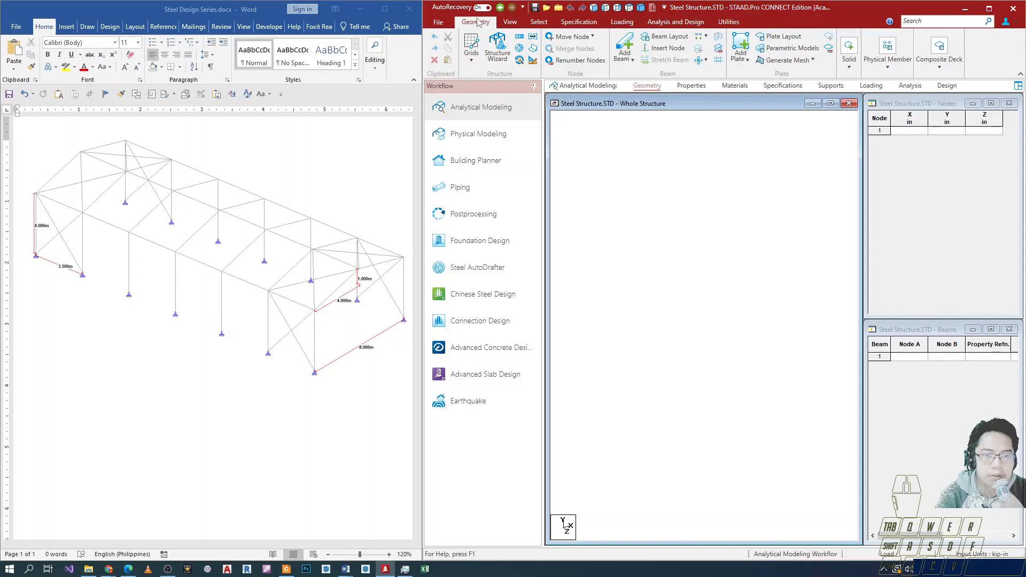
pyautogui.click(511, 23)
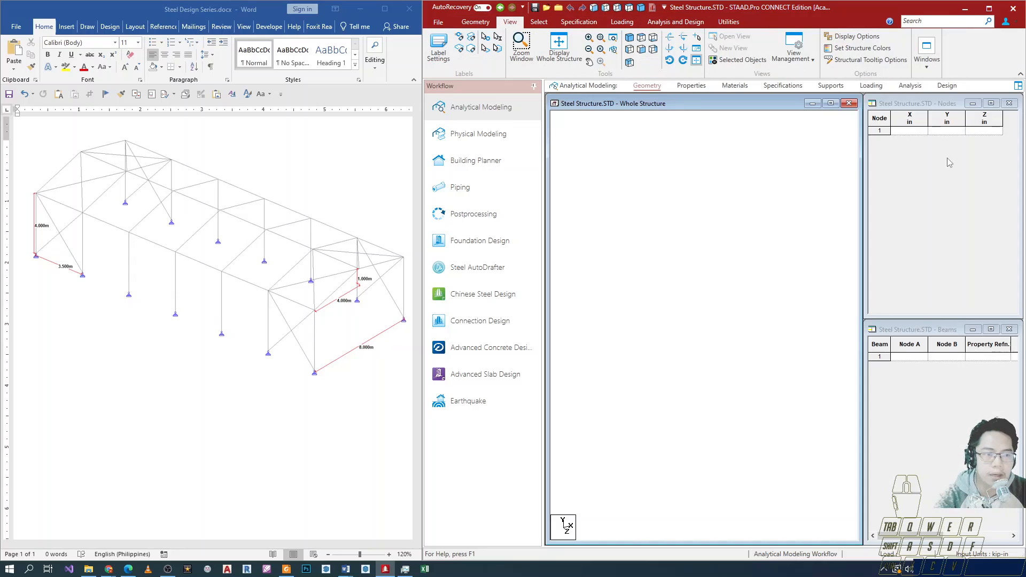
pyautogui.click(539, 23)
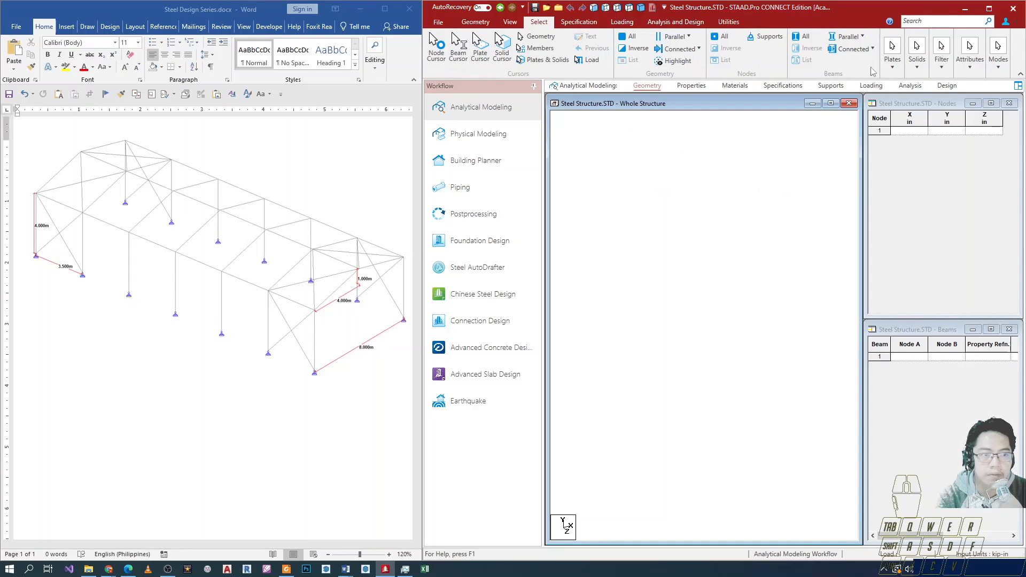
pyautogui.click(563, 22)
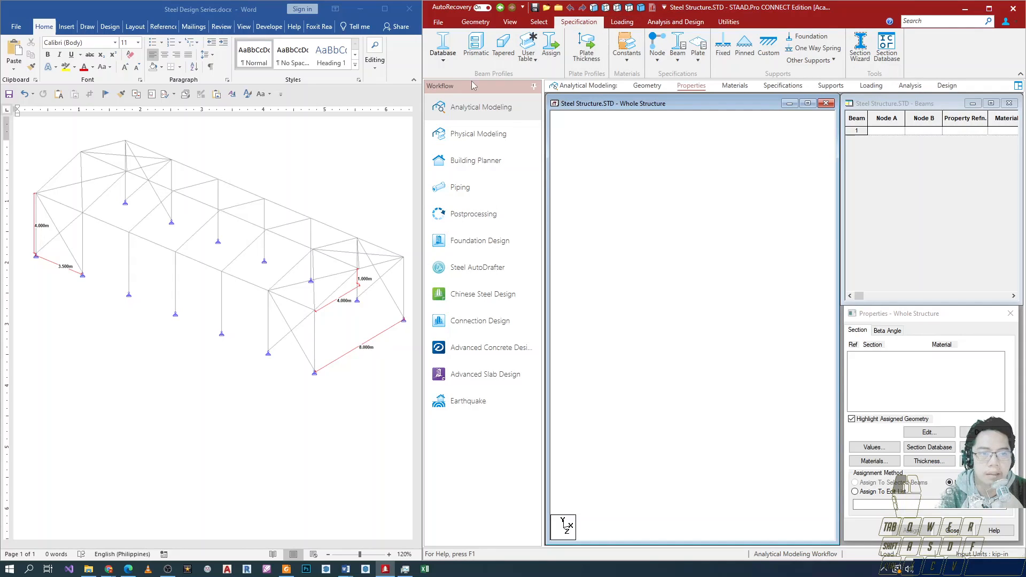
pyautogui.click(622, 22)
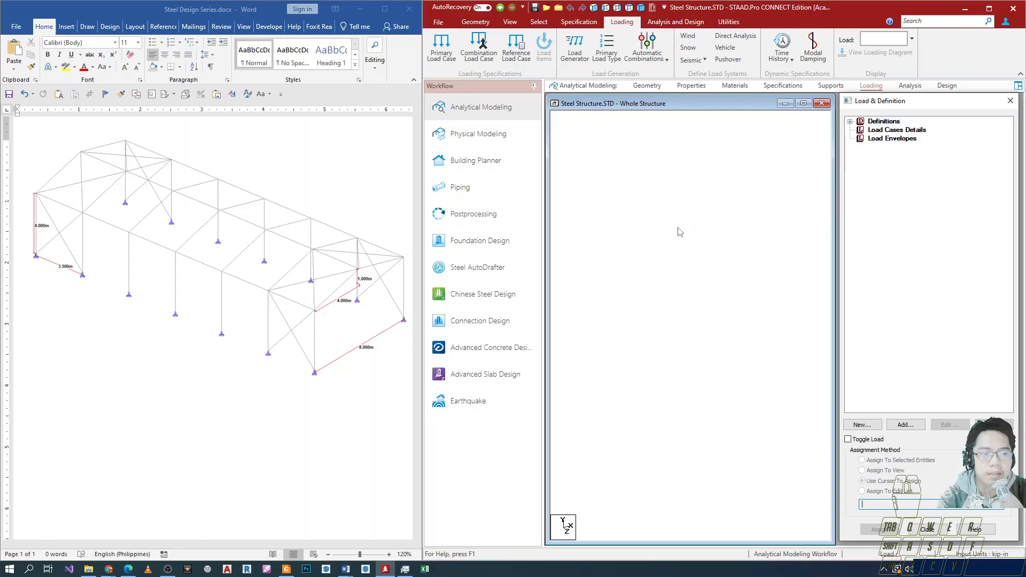
pyautogui.click(676, 22)
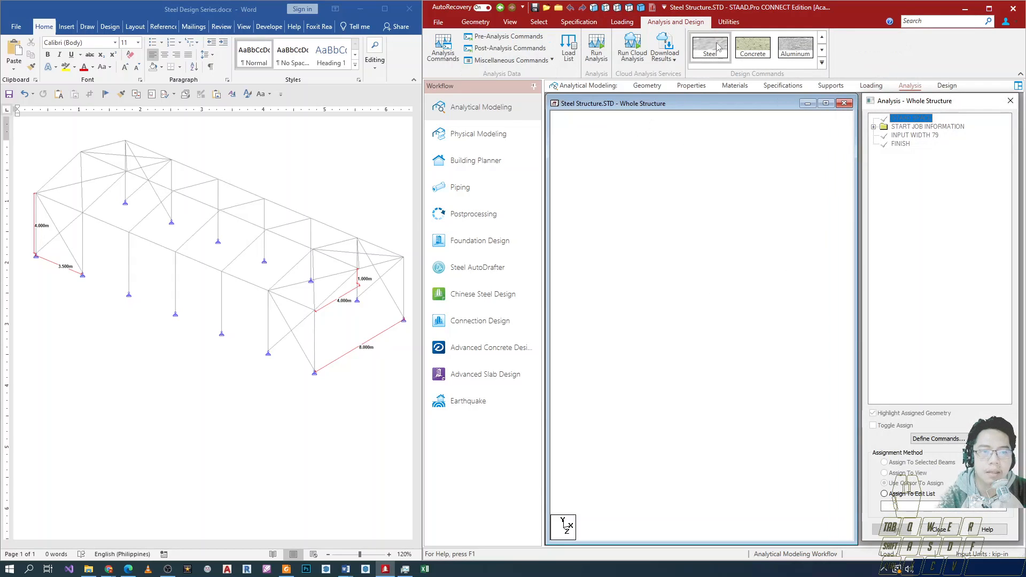
pyautogui.click(729, 22)
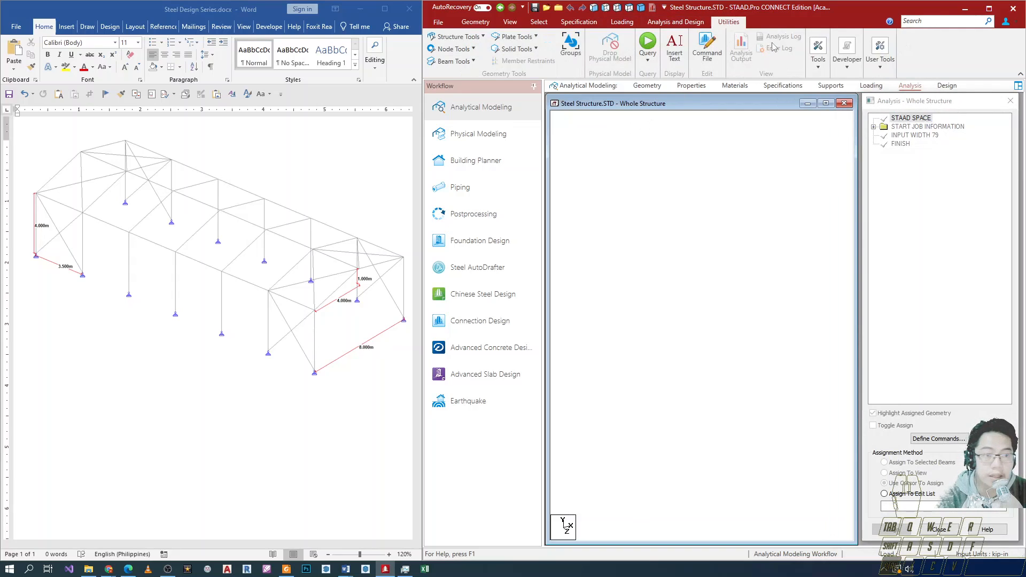
pyautogui.click(475, 22)
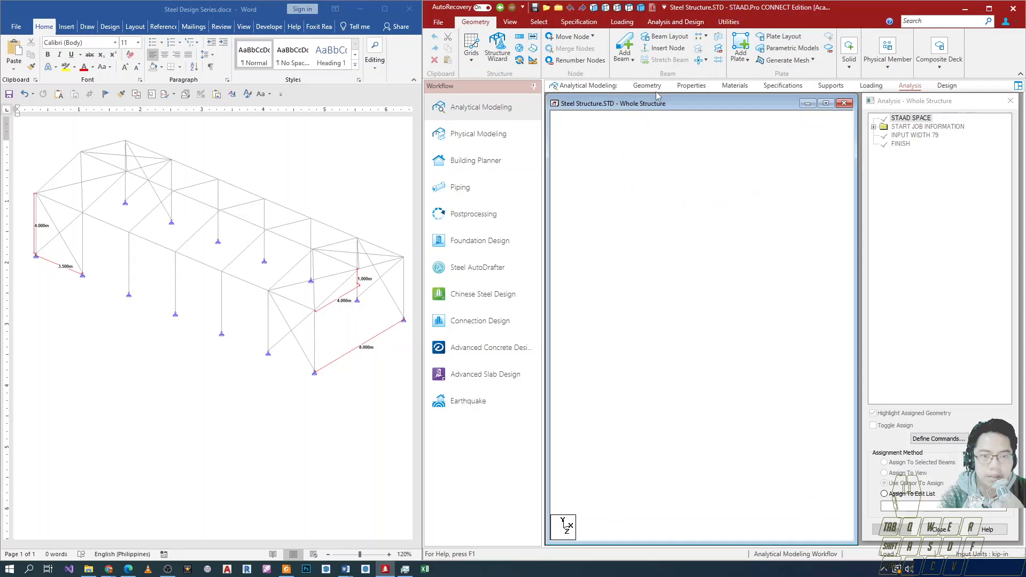
pyautogui.click(729, 22)
pyautogui.click(694, 24)
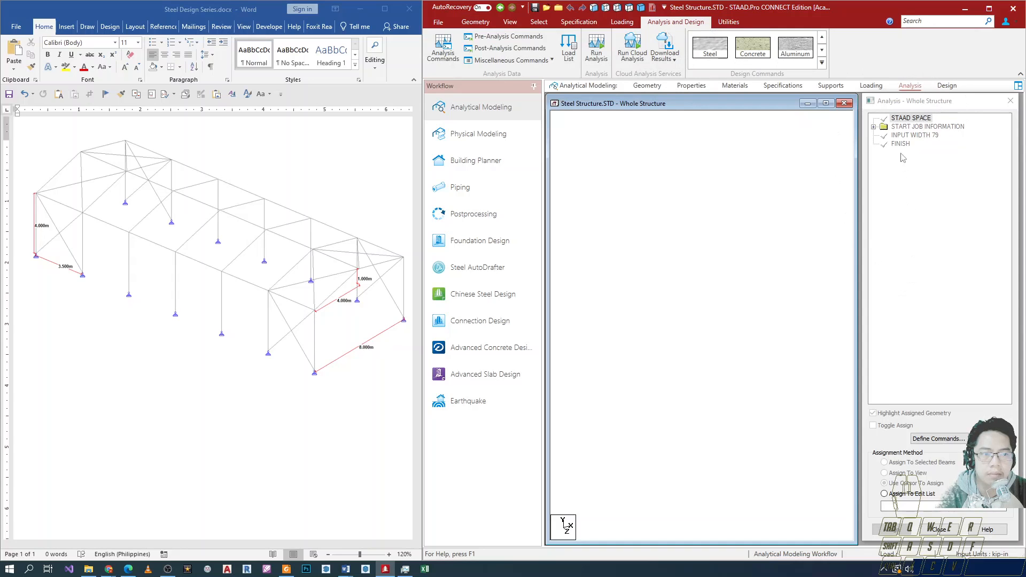
# - Shift the Analysis window slightly and restore the Steel Design Series.docx drawing beside the model
pyautogui.moveTo(923, 107)
pyautogui.mouseDown()
pyautogui.moveTo(681, 140)
pyautogui.moveTo(934, 121)
pyautogui.moveTo(919, 118)
pyautogui.mouseUp()
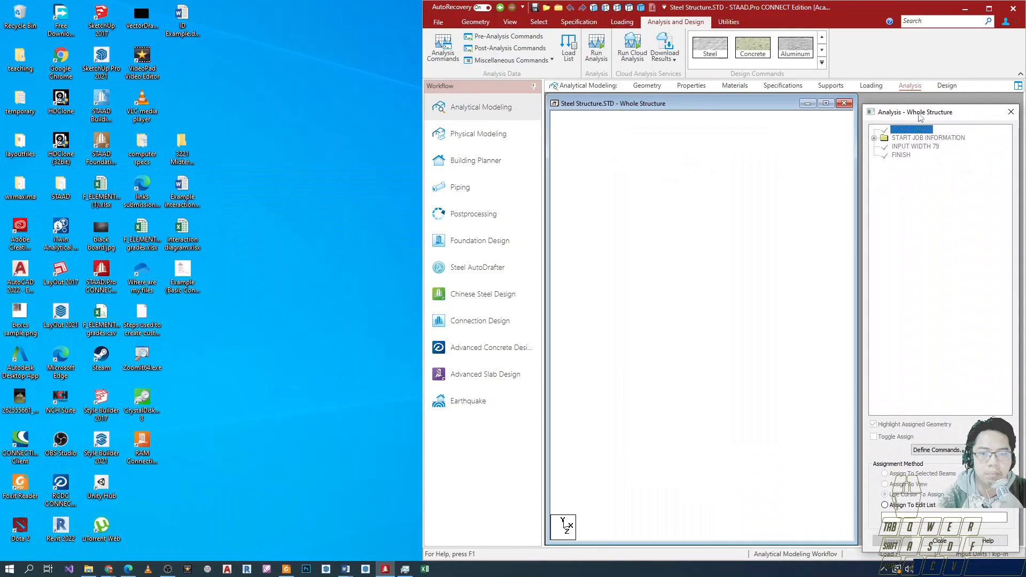
pyautogui.click(346, 569)
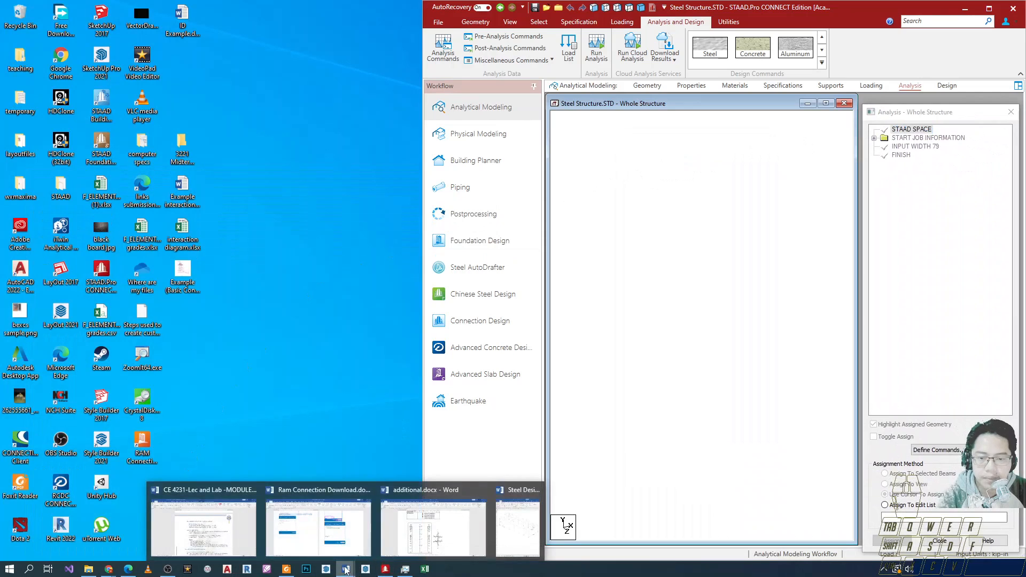
pyautogui.click(516, 526)
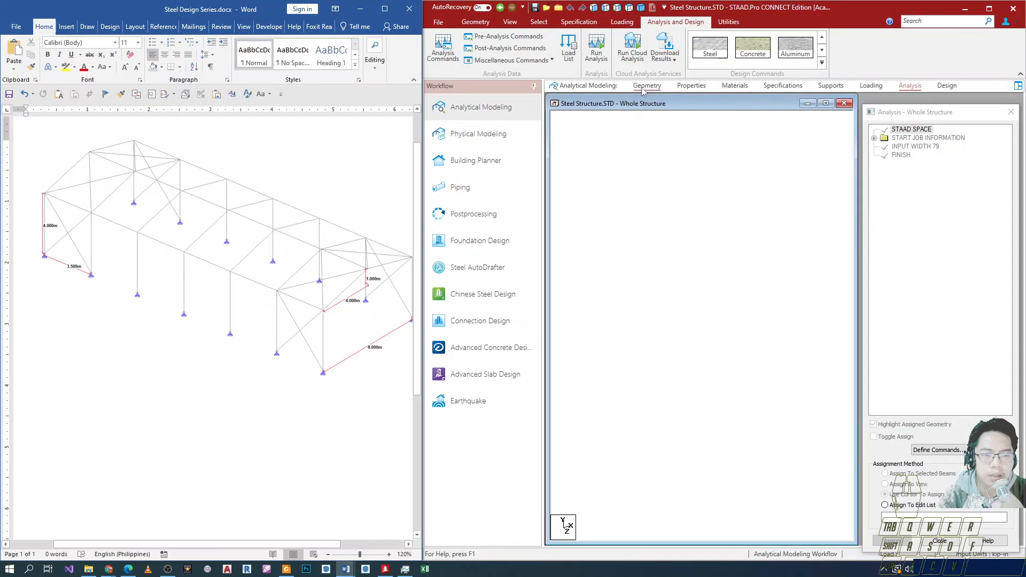
# - Switch the analytical model to the Geometry page with its node and beam tables, and select node 1's X coordinate cell
pyautogui.click(474, 22)
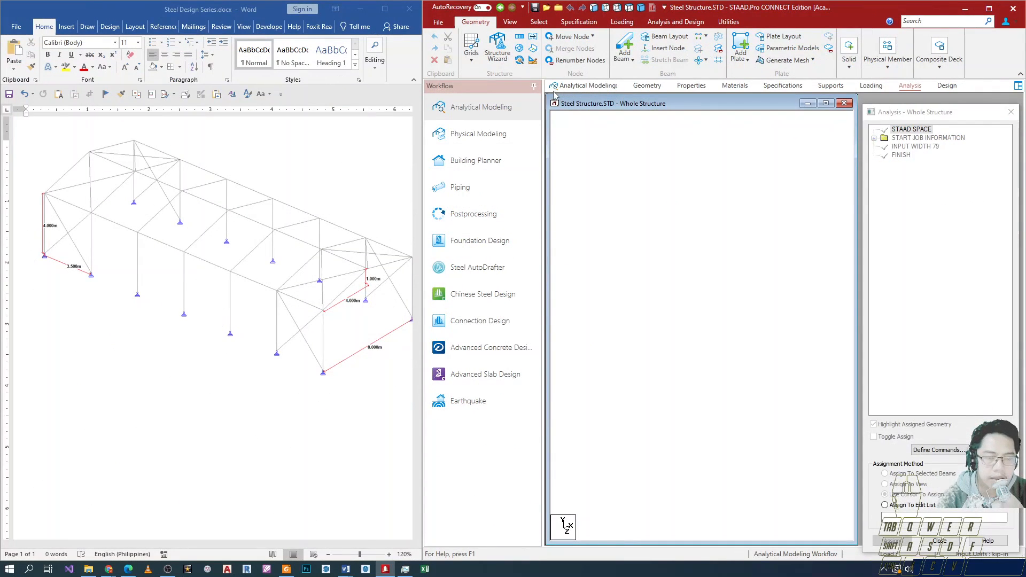
pyautogui.click(646, 90)
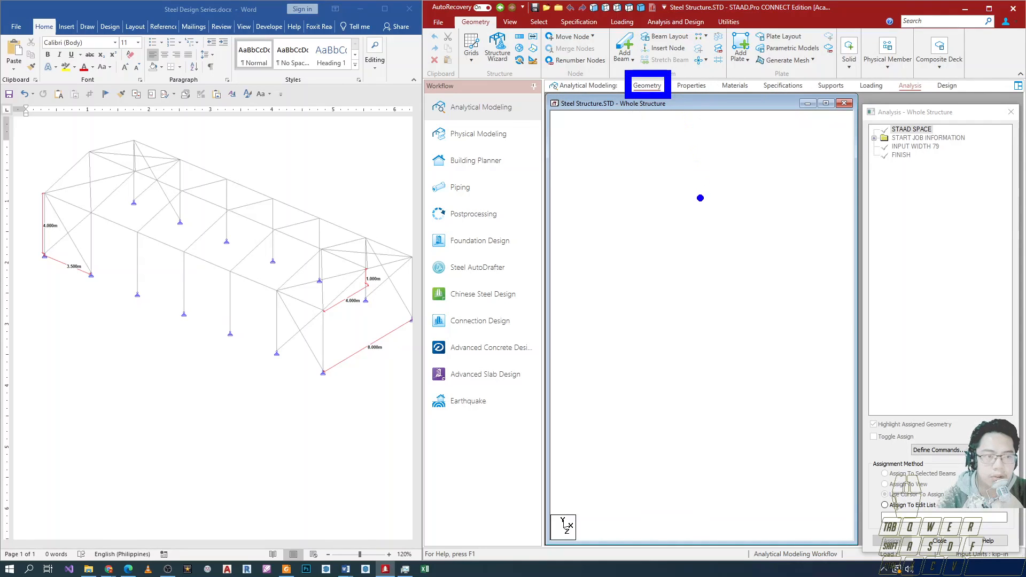
pyautogui.click(647, 86)
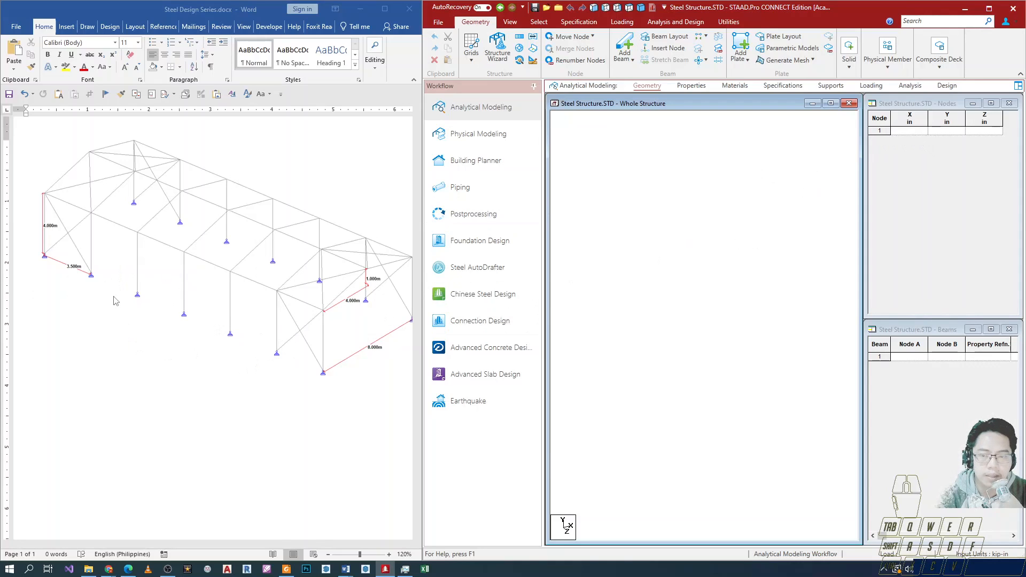
pyautogui.click(907, 131)
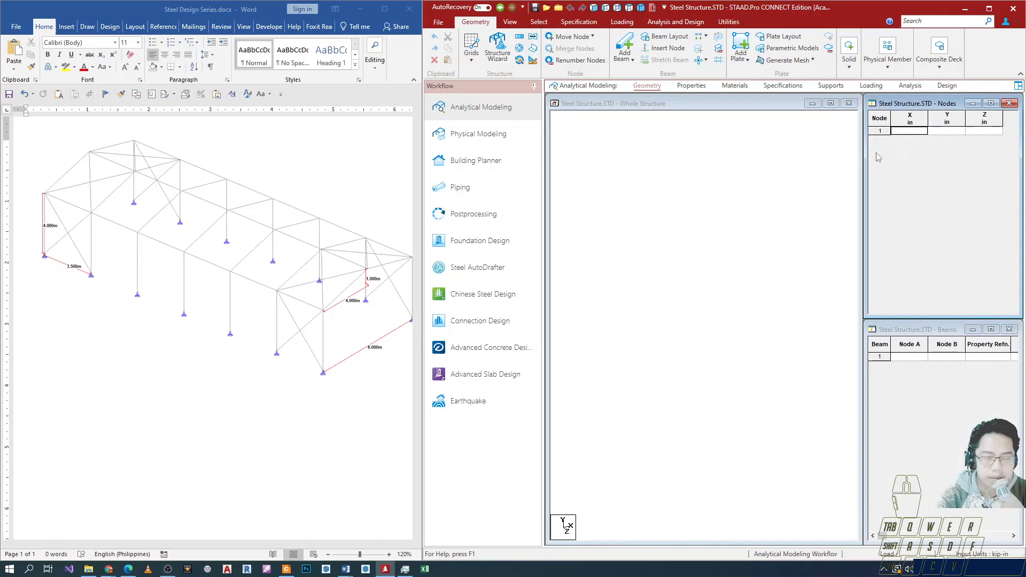
pyautogui.hotkey('ctrl', '2')
pyautogui.moveTo(873, 139)
pyautogui.keyDown('ctrl'); pyautogui.mouseDown()
pyautogui.moveTo(1010, 103)
pyautogui.moveTo(870, 102)
pyautogui.mouseUp(); pyautogui.keyUp('ctrl')
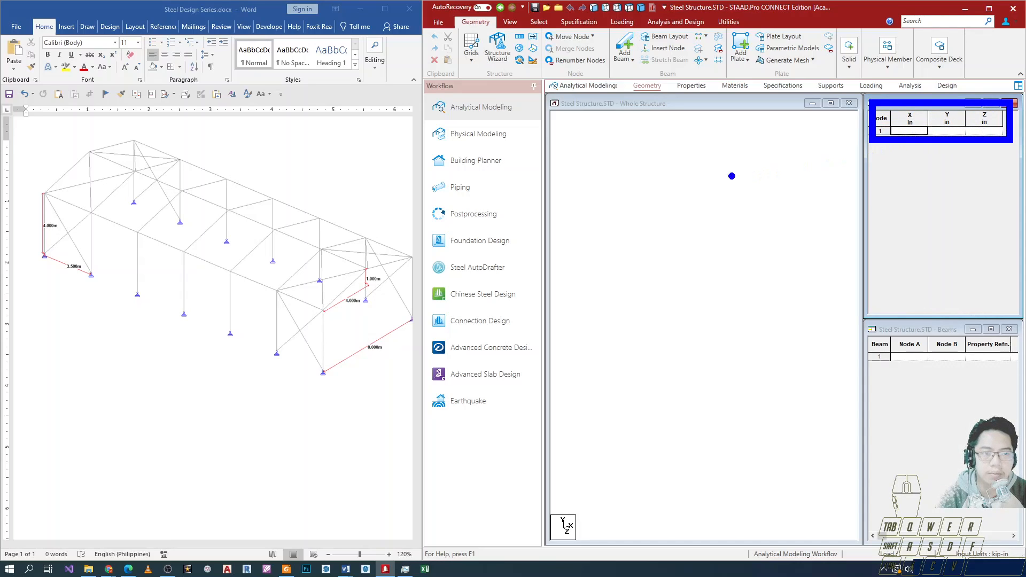
pyautogui.press('Escape')
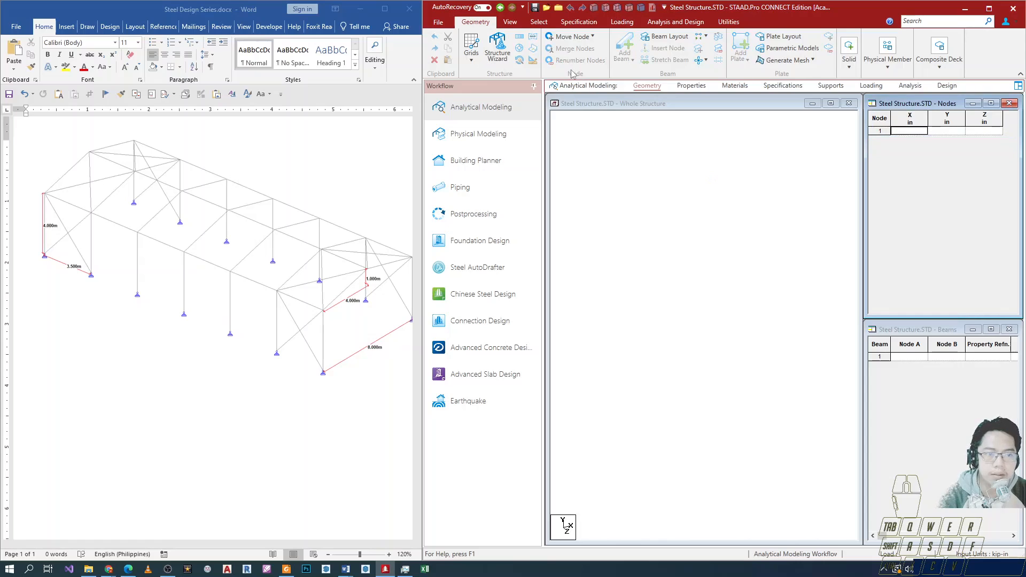
pyautogui.click(509, 22)
pyautogui.click(486, 27)
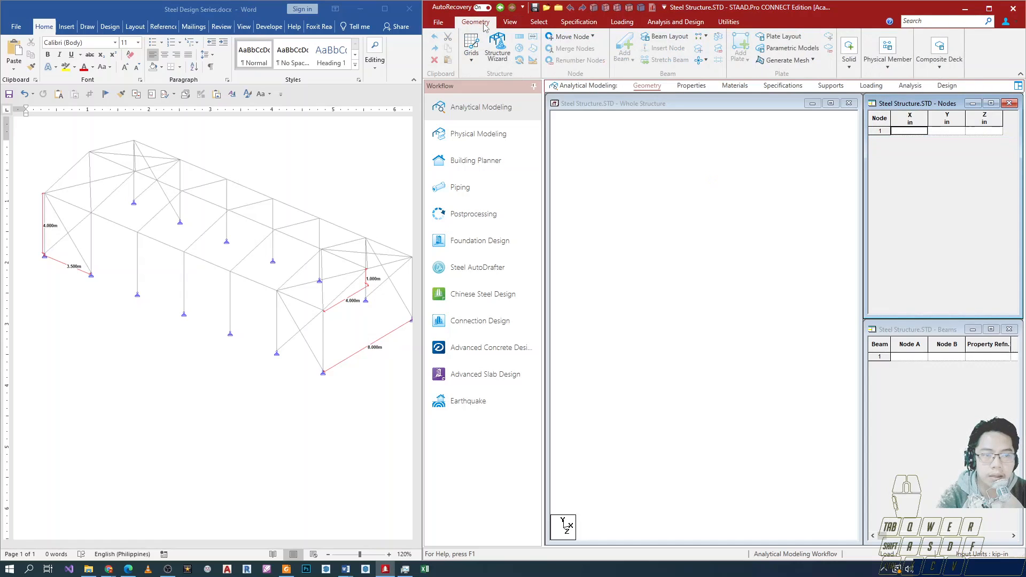
pyautogui.click(728, 22)
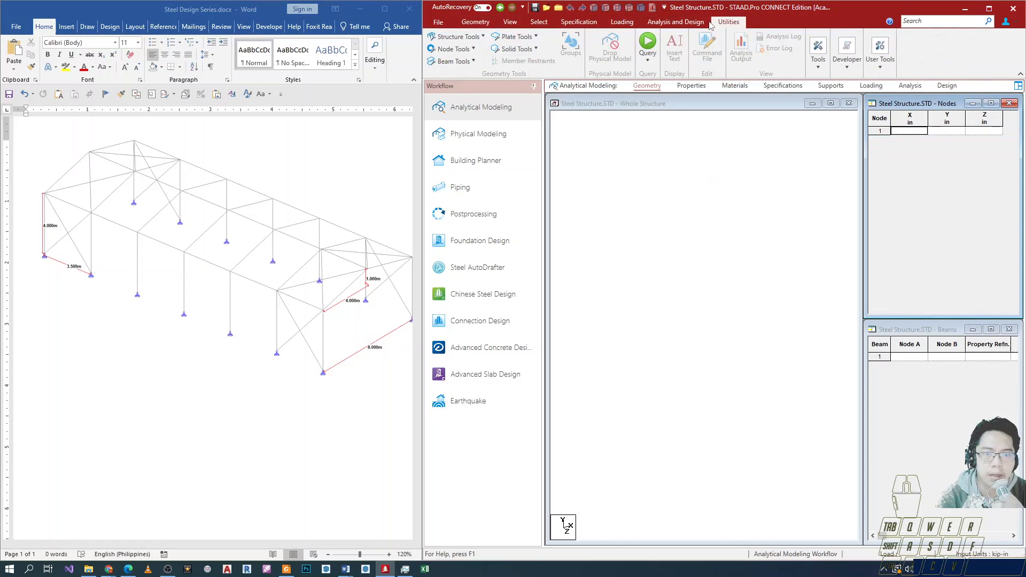
pyautogui.click(438, 22)
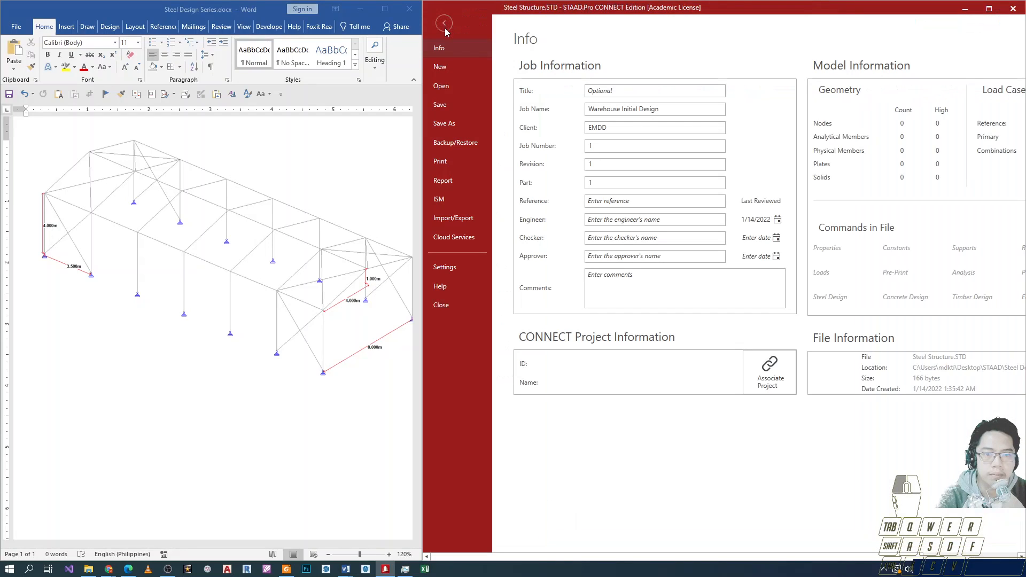
pyautogui.click(451, 268)
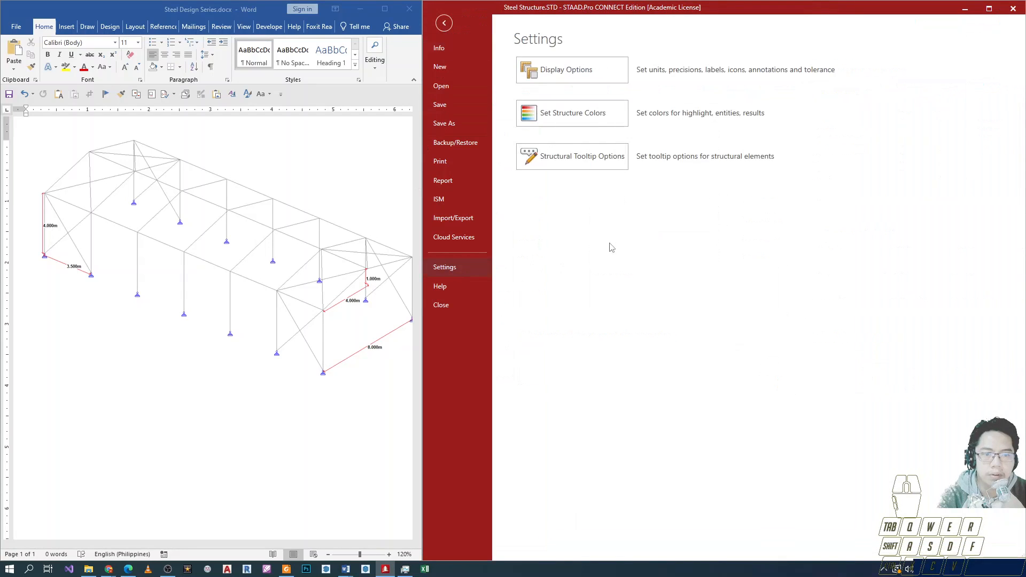
pyautogui.click(443, 24)
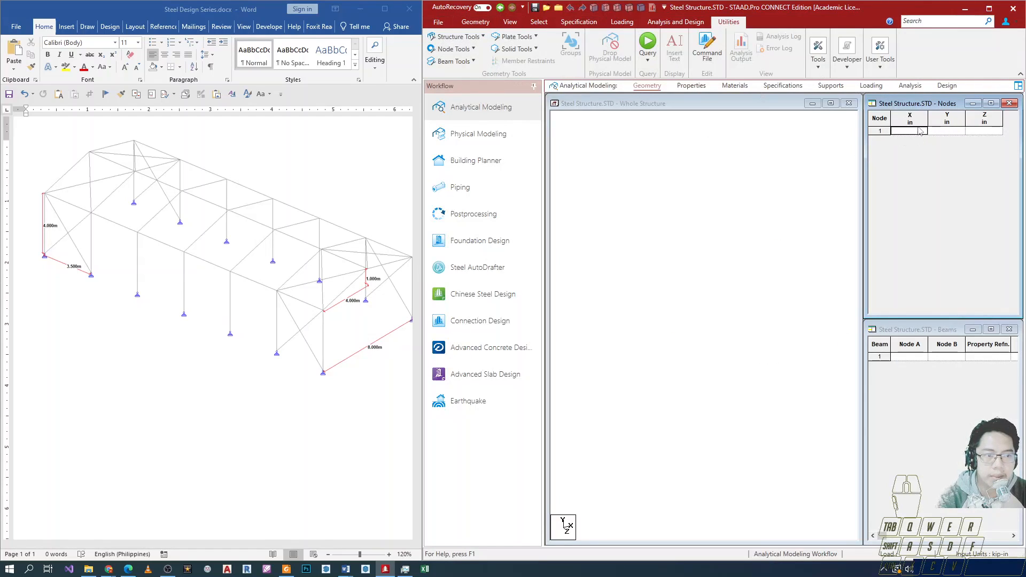
# - Set the structure's dimension unit to m in the display options and apply the change
pyautogui.click(438, 22)
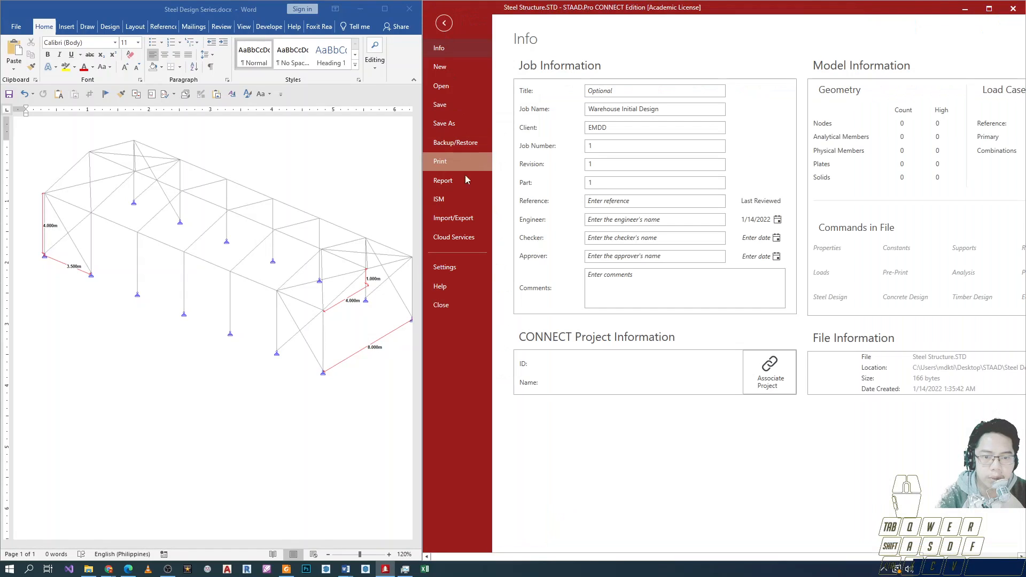
pyautogui.click(454, 266)
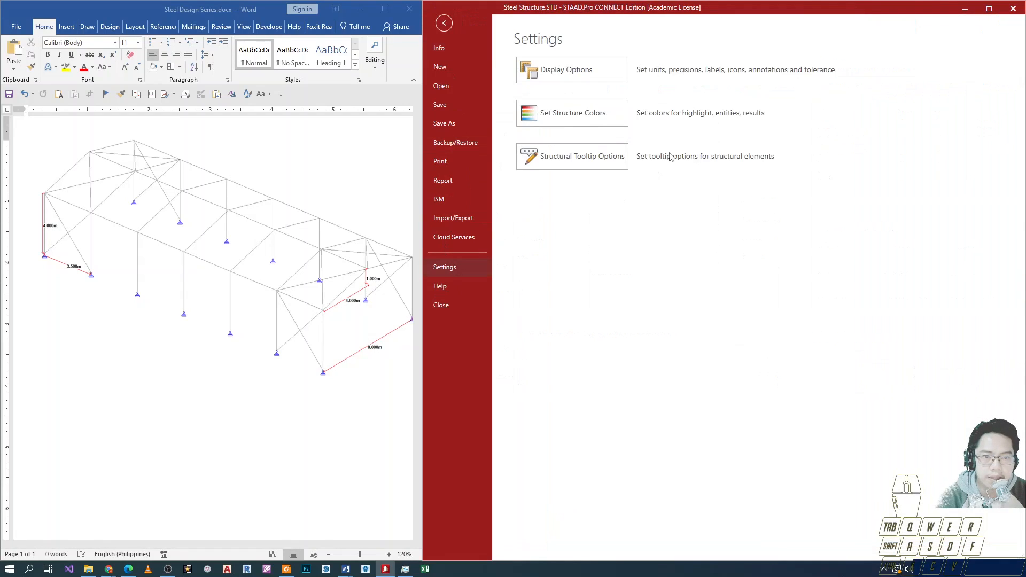
pyautogui.click(590, 75)
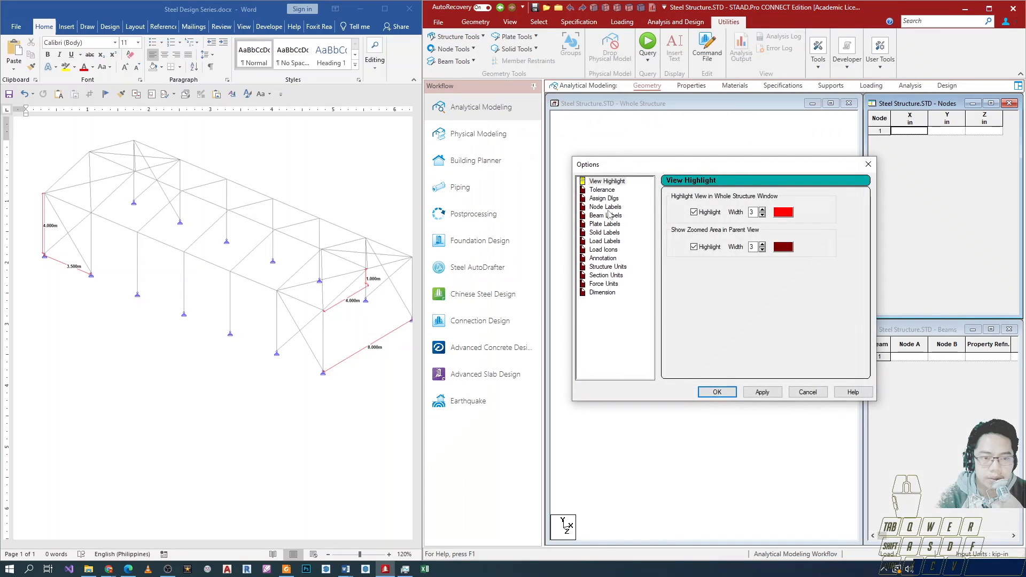
pyautogui.click(608, 266)
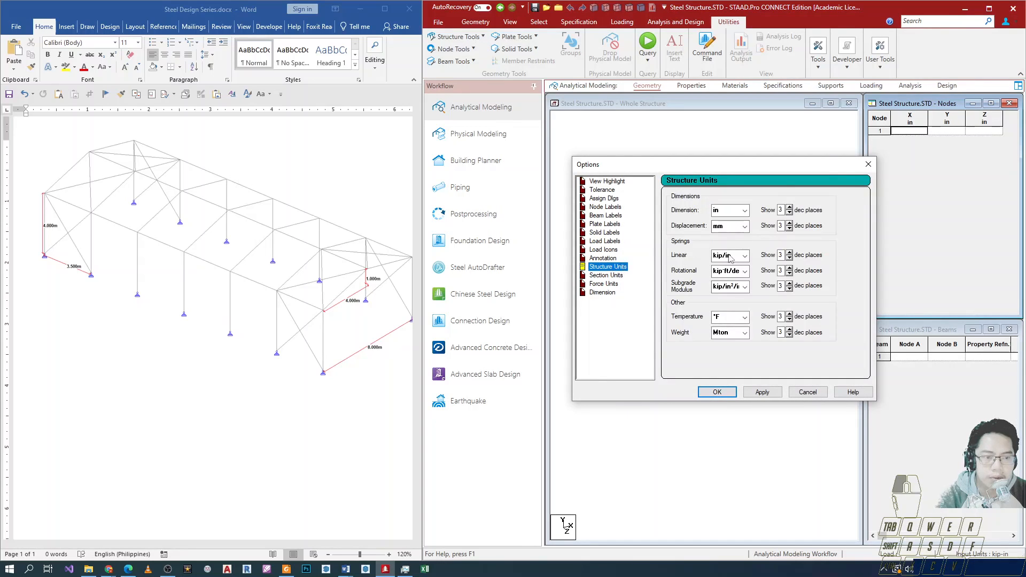
pyautogui.click(744, 211)
pyautogui.scroll(2, 717, 246)
pyautogui.click(716, 230)
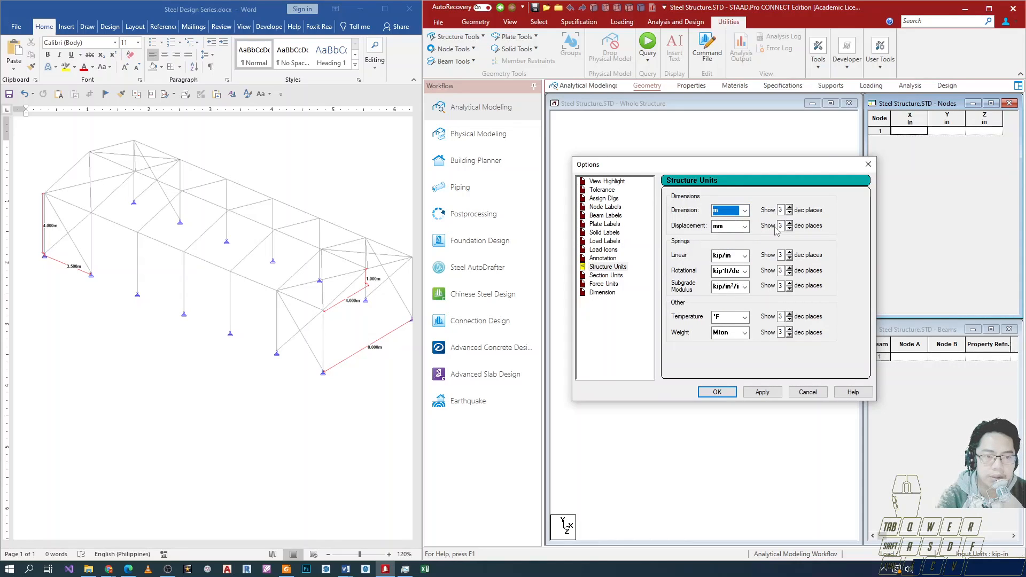
pyautogui.click(758, 392)
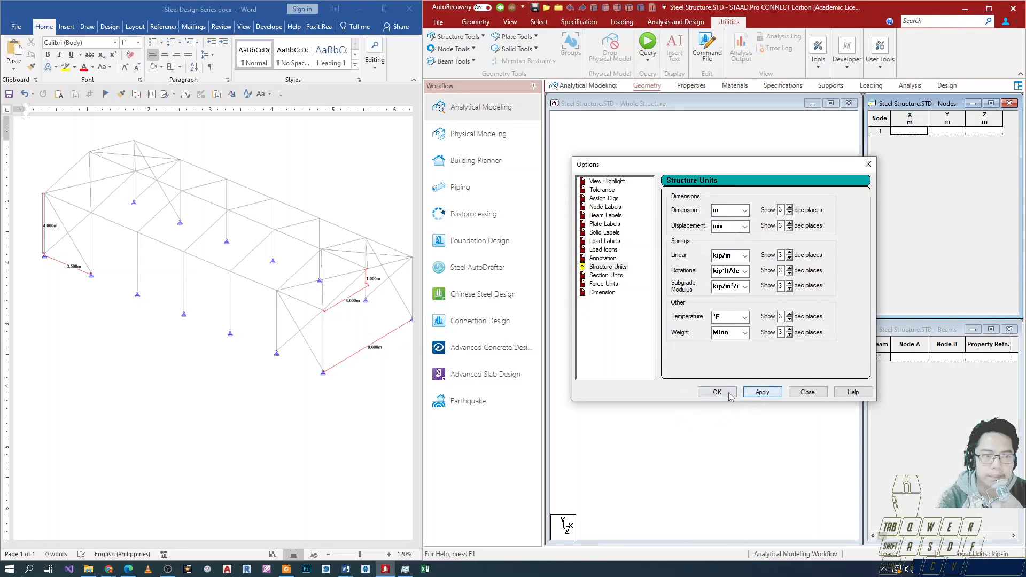
pyautogui.click(731, 395)
# - Examine the column height and bay spacing dimensions in the Steel Design Series.docx frame drawing, restoring the full-frame view
pyautogui.keyDown('ctrl'); pyautogui.moveTo(871, 141); pyautogui.dragTo(1011, 105); pyautogui.keyUp('ctrl')
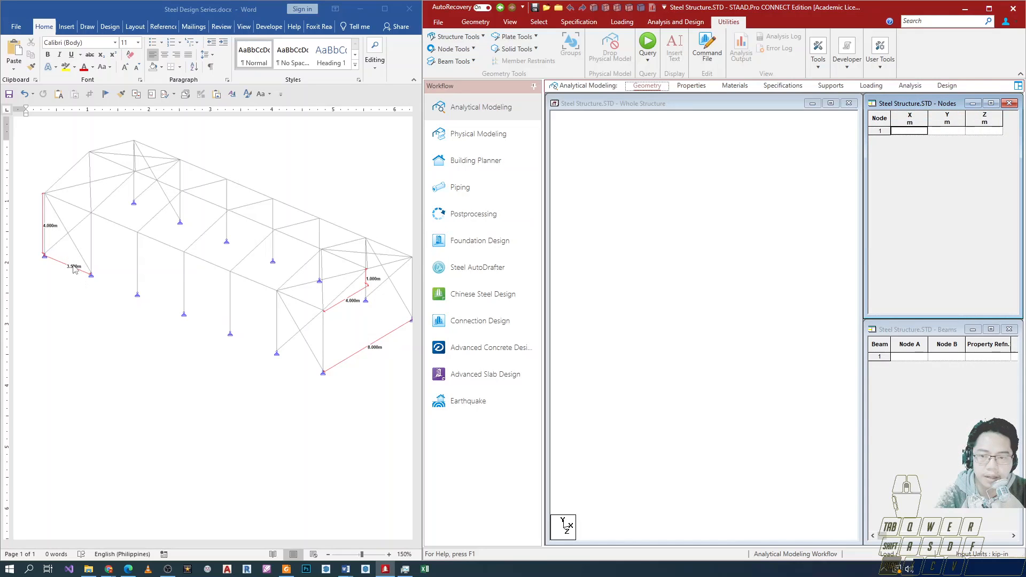
pyautogui.keyDown('ctrl'); pyautogui.scroll(13, 68, 309); pyautogui.keyUp('ctrl')
pyautogui.keyDown('ctrl'); pyautogui.scroll(4, 70, 302); pyautogui.keyUp('ctrl')
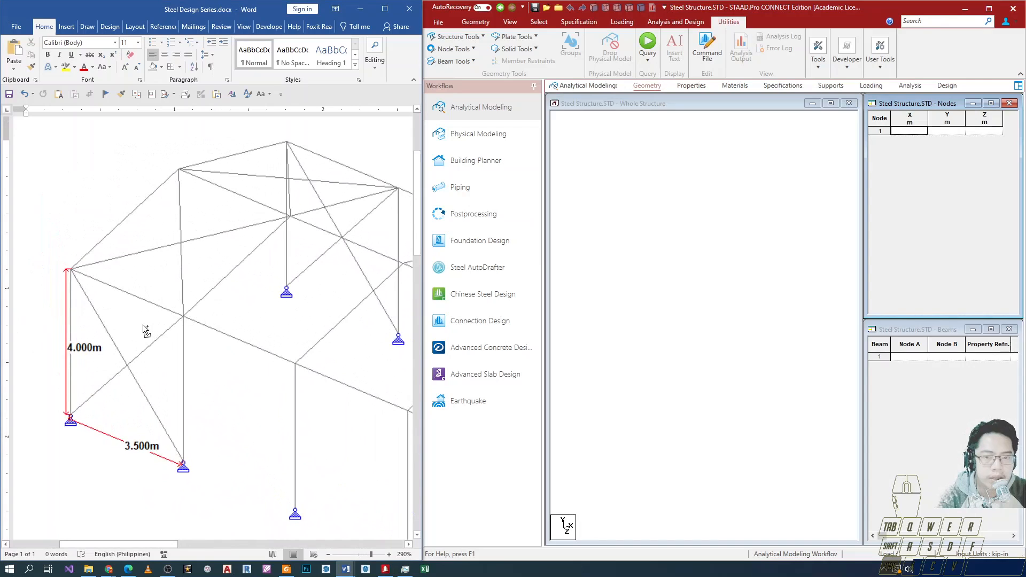
pyautogui.keyDown('ctrl'); pyautogui.scroll(-18, 142, 325); pyautogui.keyUp('ctrl')
pyautogui.keyDown('ctrl'); pyautogui.scroll(1, 152, 310); pyautogui.keyUp('ctrl')
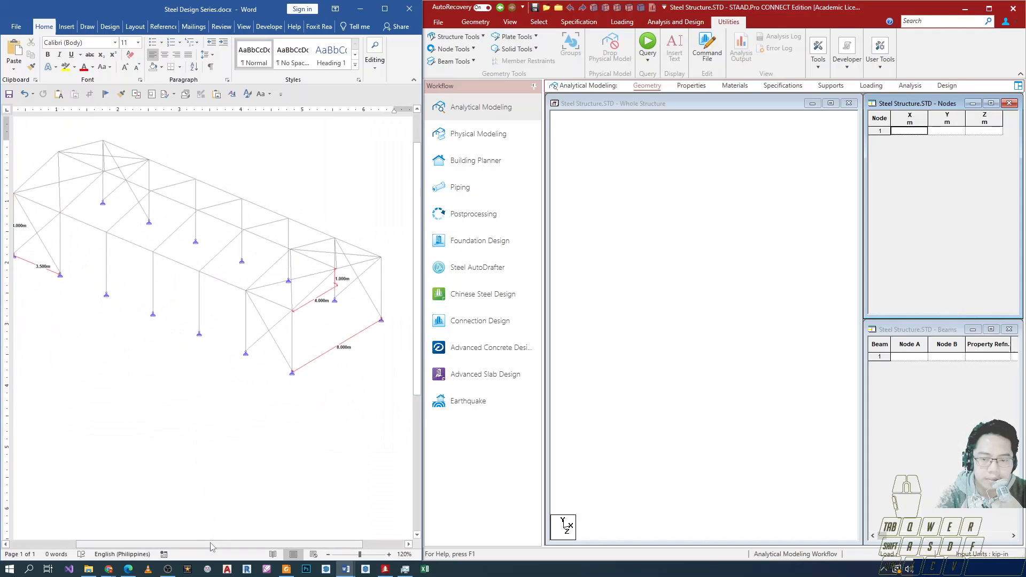
pyautogui.moveTo(212, 544); pyautogui.dragTo(200, 544)
# - Create node 1 at the origin by entering an X coordinate of 0 in the node table
pyautogui.click(907, 131)
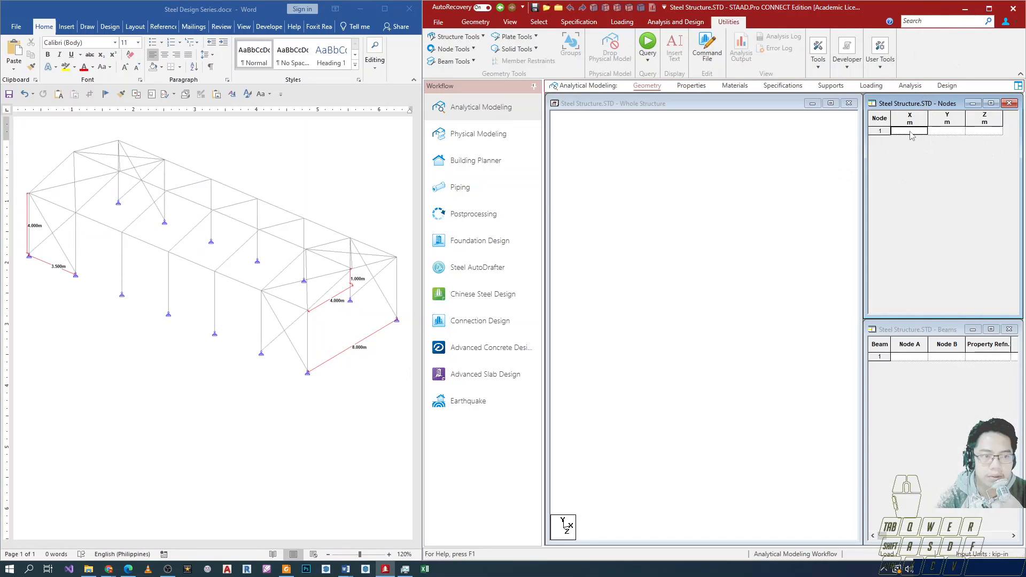
pyautogui.write('0')
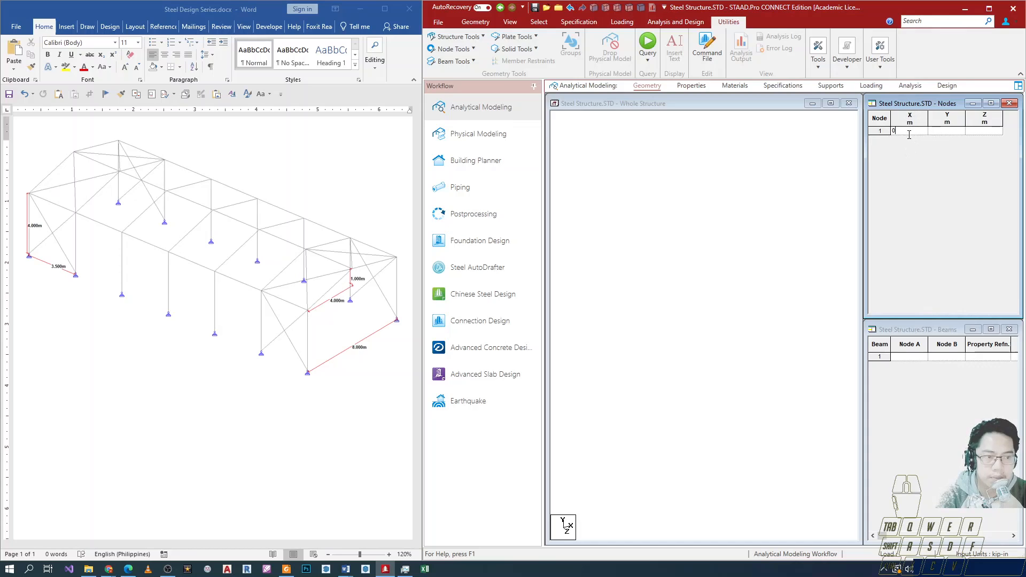
pyautogui.press('Tab')
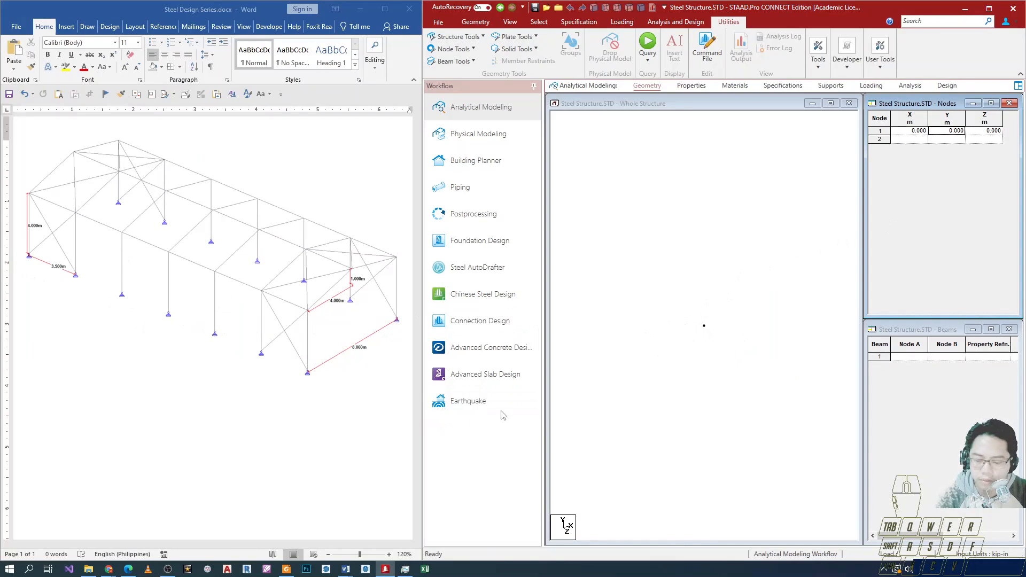
pyautogui.click(695, 323)
pyautogui.moveTo(296, 356); pyautogui.dragTo(322, 384)
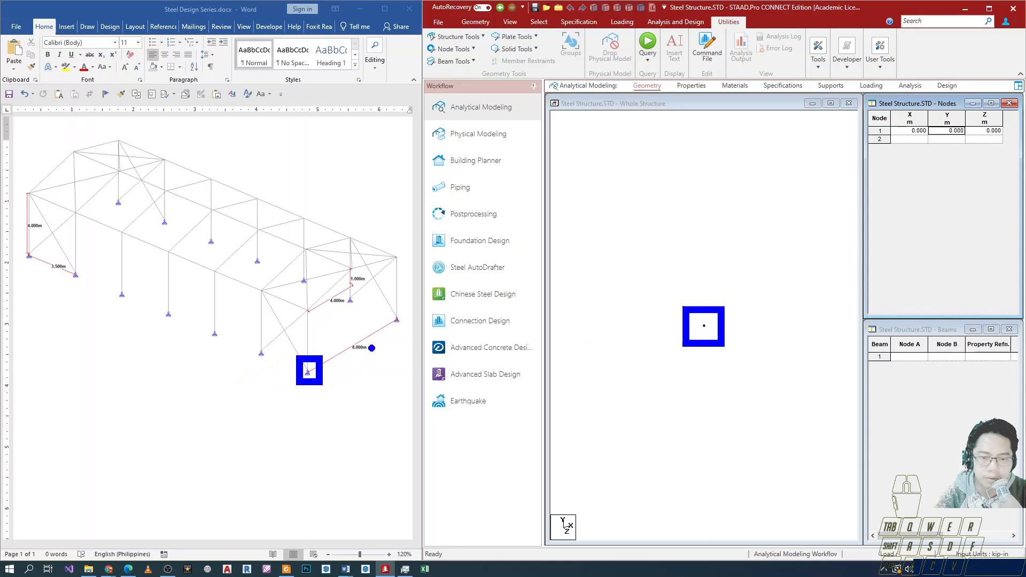
pyautogui.moveTo(385, 308); pyautogui.dragTo(410, 338)
pyautogui.moveTo(16, 240); pyautogui.dragTo(38, 265)
pyautogui.moveTo(106, 193); pyautogui.dragTo(133, 212)
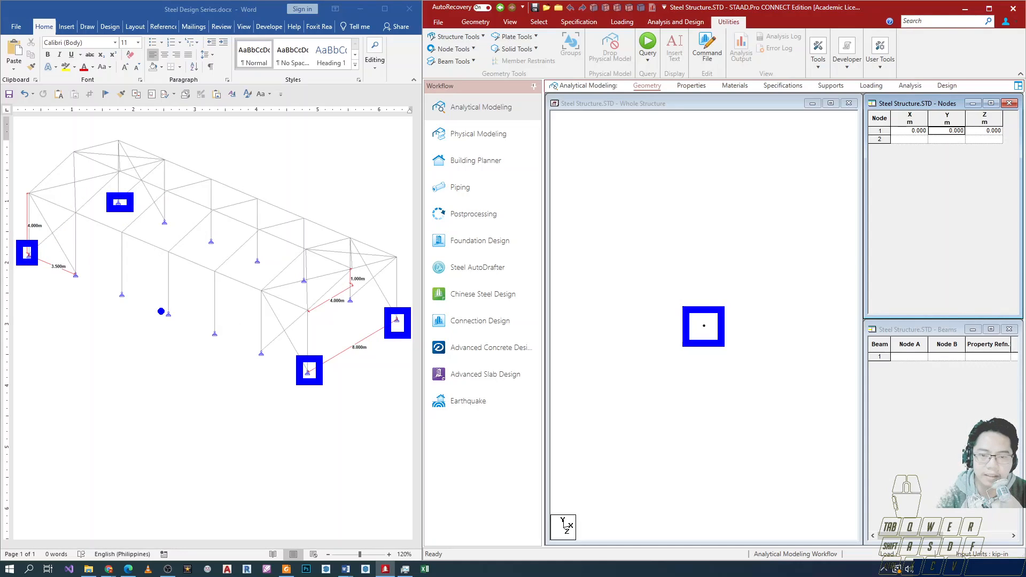
pyautogui.press('Escape')
pyautogui.hotkey('ctrl', '2')
pyautogui.keyDown('ctrl'); pyautogui.moveTo(679, 304); pyautogui.dragTo(721, 351); pyautogui.keyUp('ctrl')
pyautogui.keyDown('ctrl'); pyautogui.moveTo(153, 302); pyautogui.dragTo(191, 328); pyautogui.keyUp('ctrl')
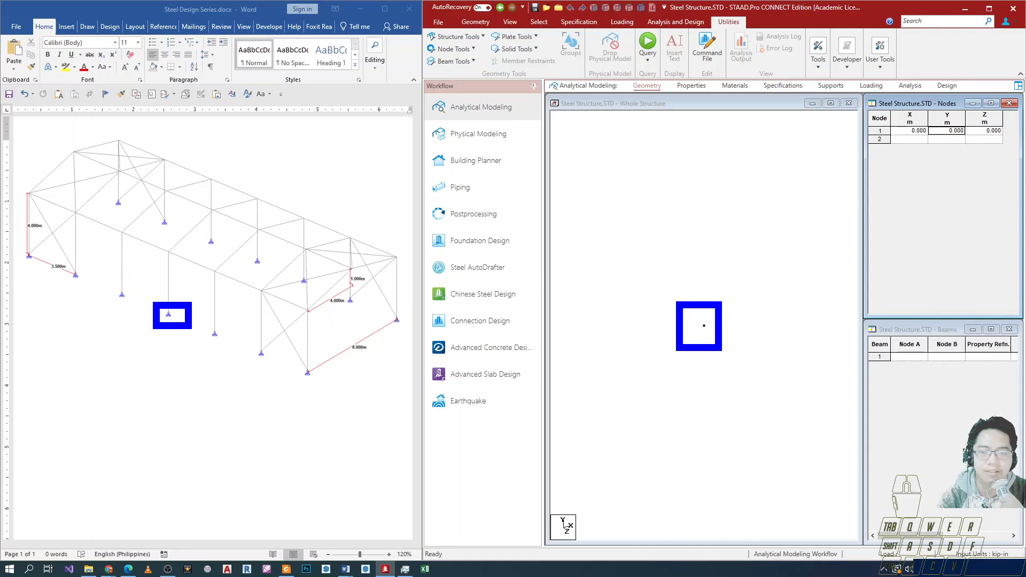
pyautogui.press('Escape')
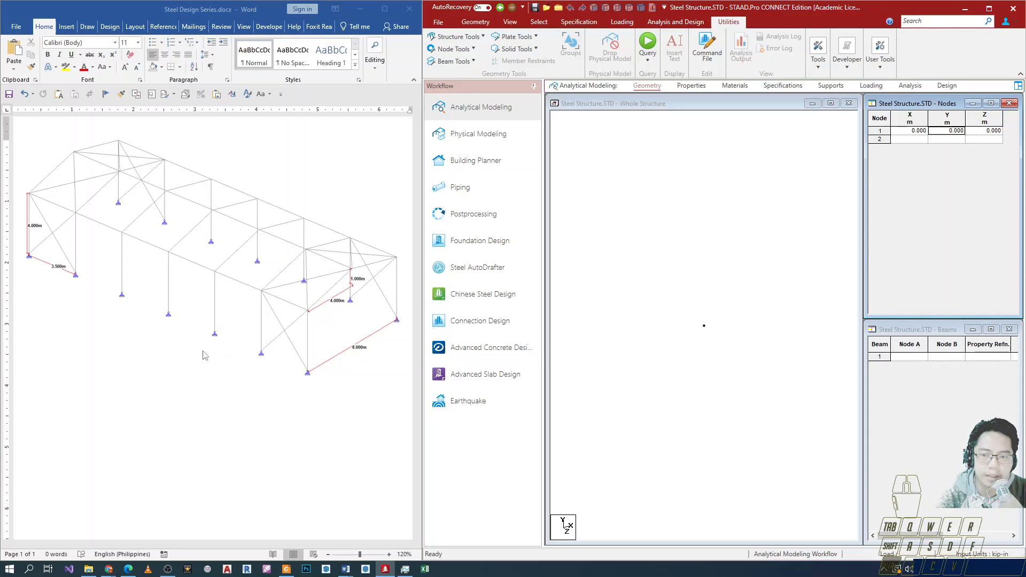
pyautogui.moveTo(293, 355); pyautogui.dragTo(326, 396)
pyautogui.moveTo(687, 310); pyautogui.dragTo(715, 346)
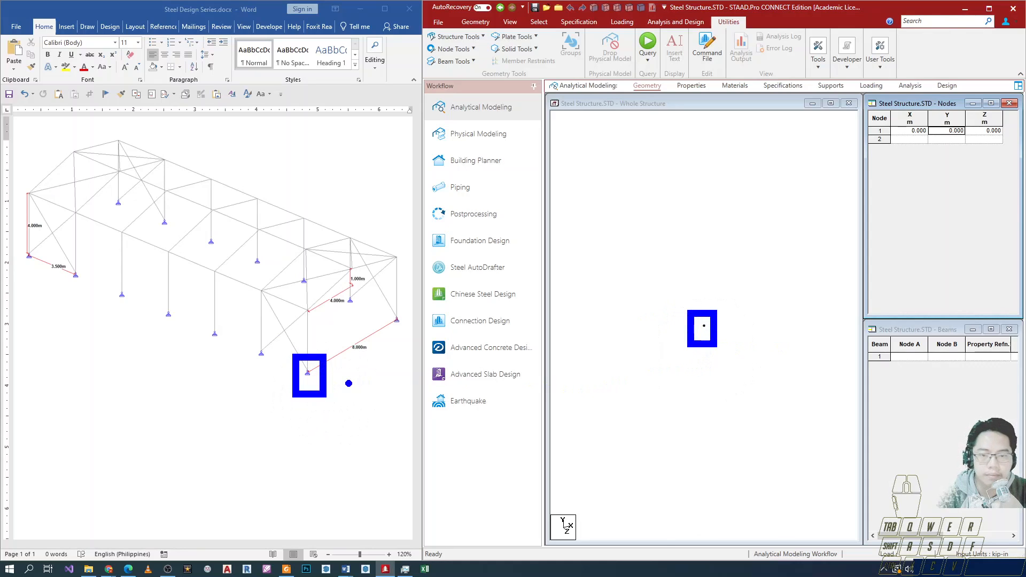
pyautogui.press('Escape')
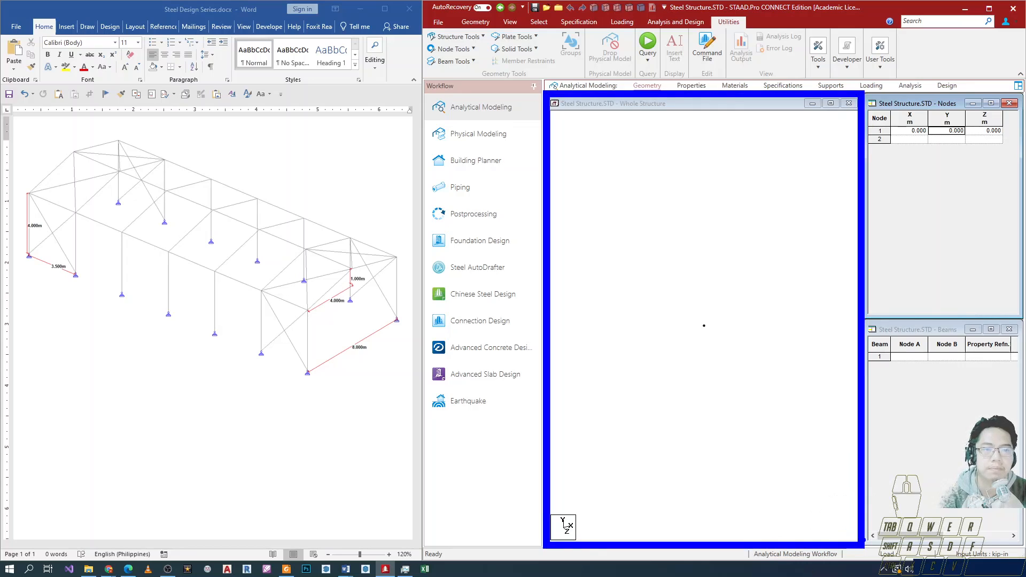
# - Activate the Node Cursor and select the node at the origin in the Whole Structure view
pyautogui.click(481, 22)
pyautogui.click(538, 22)
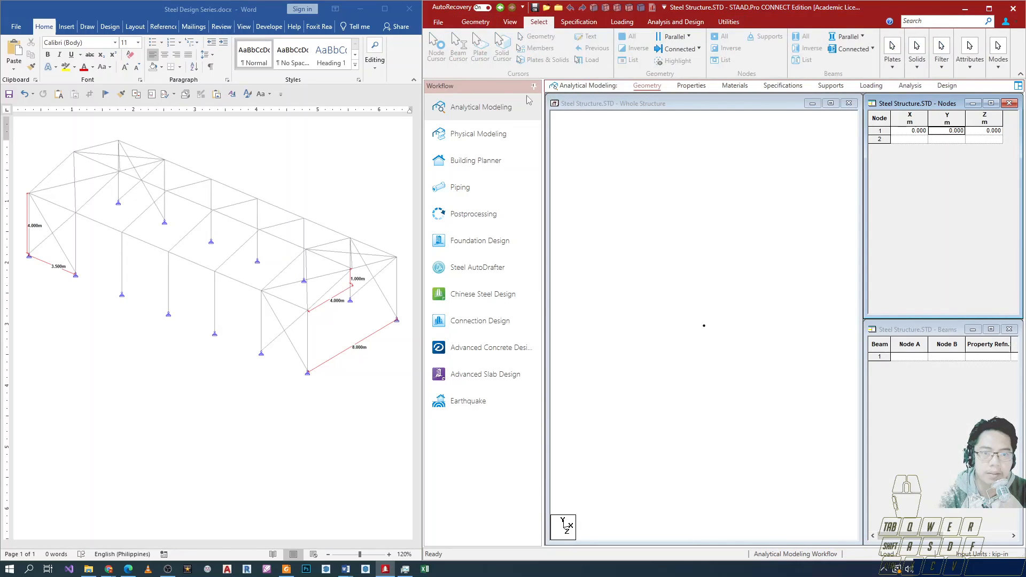
pyautogui.rightClick(648, 256)
pyautogui.click(437, 64)
pyautogui.click(435, 47)
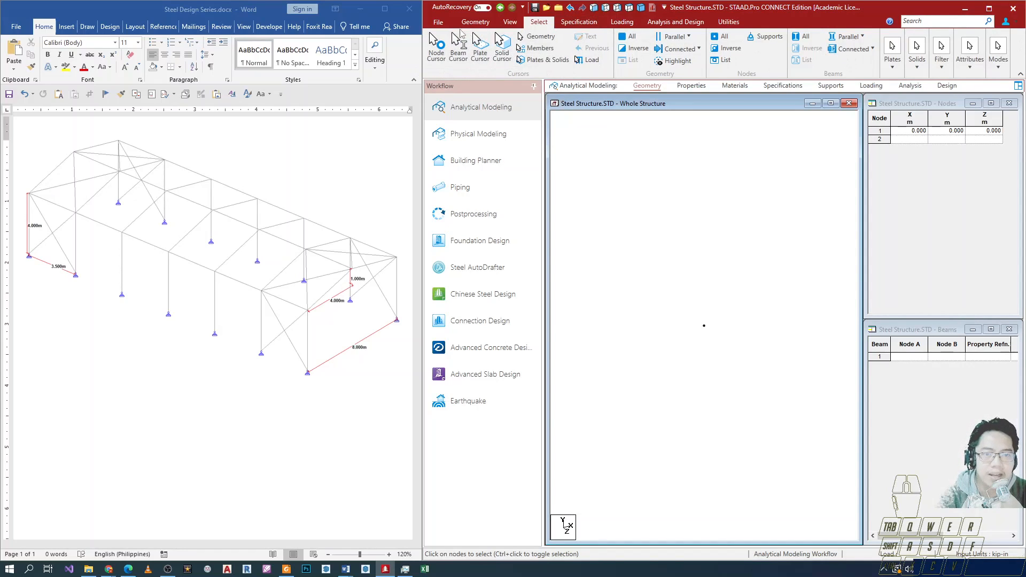
pyautogui.click(475, 22)
pyautogui.click(539, 21)
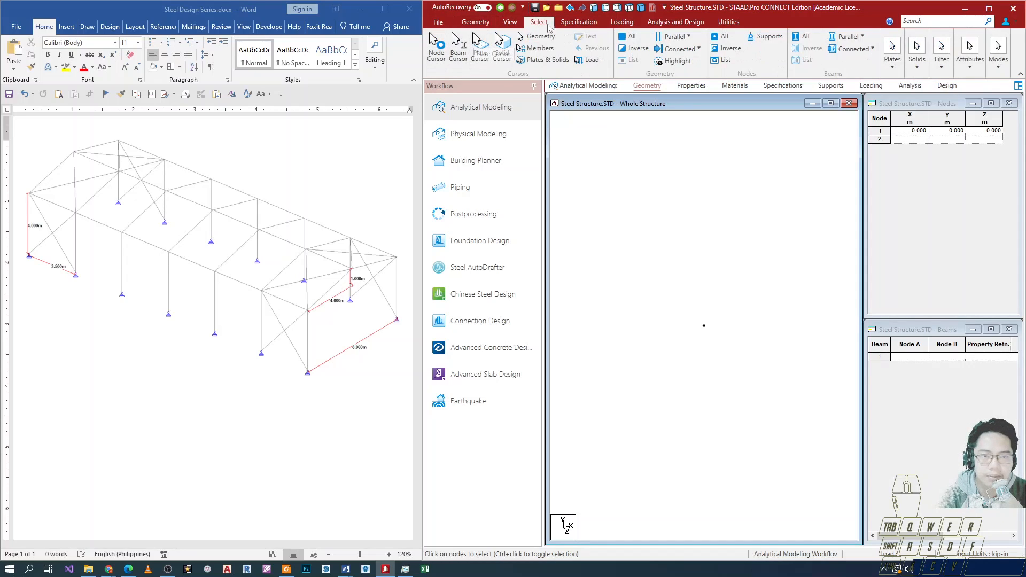
pyautogui.click(436, 56)
pyautogui.click(704, 326)
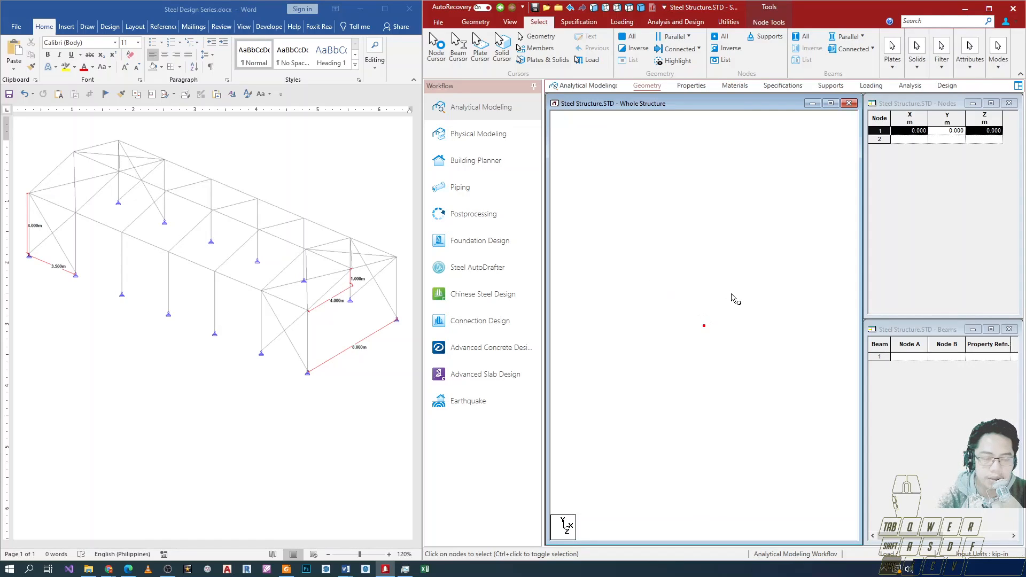
# - Paste a copy of the origin node moved 4 m in Y to match the drawing's column height, and select both nodes
pyautogui.hotkey('ctrl', 'v')
pyautogui.moveTo(763, 238); pyautogui.dragTo(704, 188)
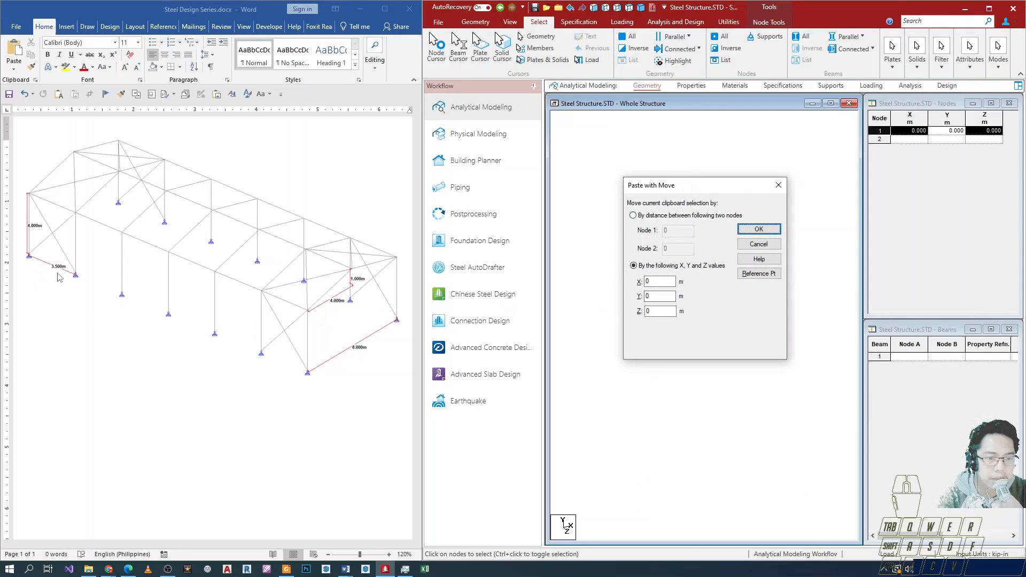
pyautogui.click(49, 290)
pyautogui.keyDown('ctrl'); pyautogui.scroll(4, 38, 272); pyautogui.keyUp('ctrl')
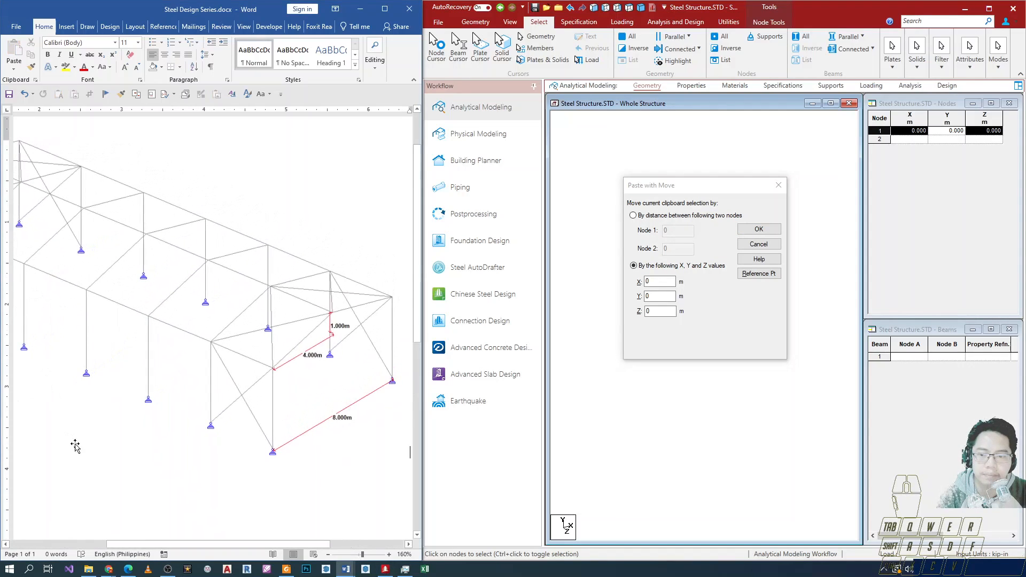
pyautogui.click(114, 543)
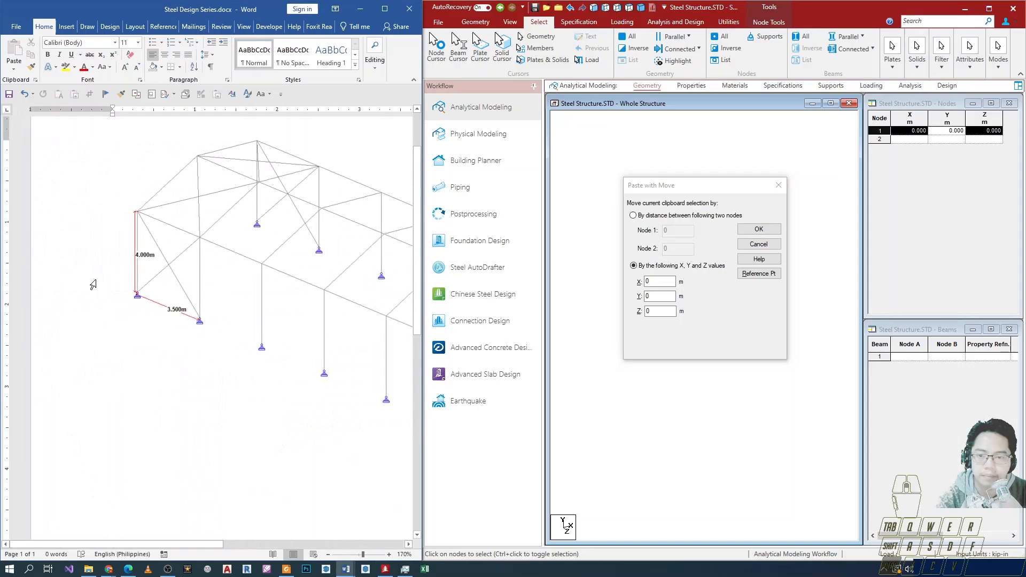
pyautogui.keyDown('ctrl'); pyautogui.scroll(2, 93, 285); pyautogui.keyUp('ctrl')
pyautogui.click(655, 296)
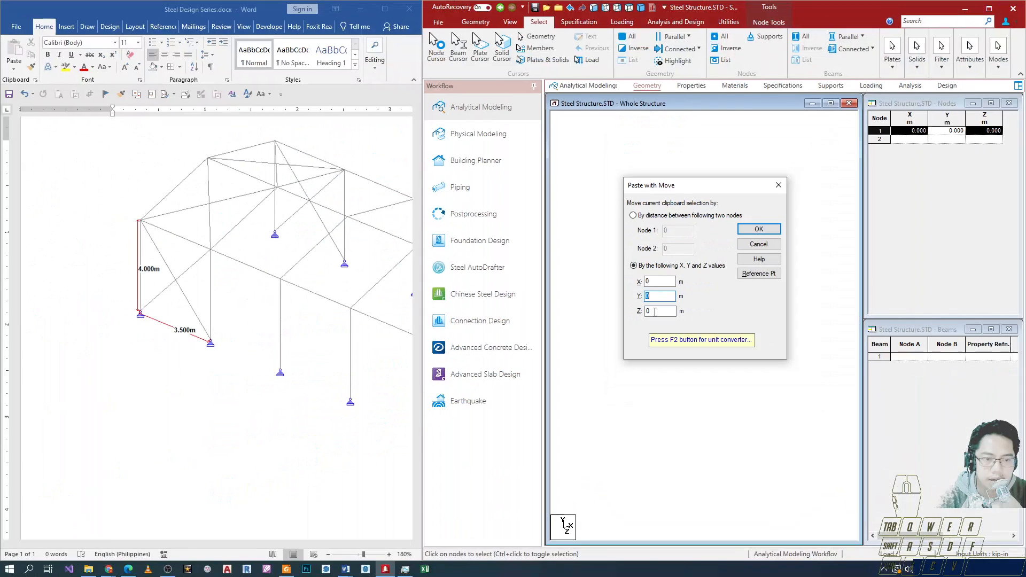
pyautogui.write('4')
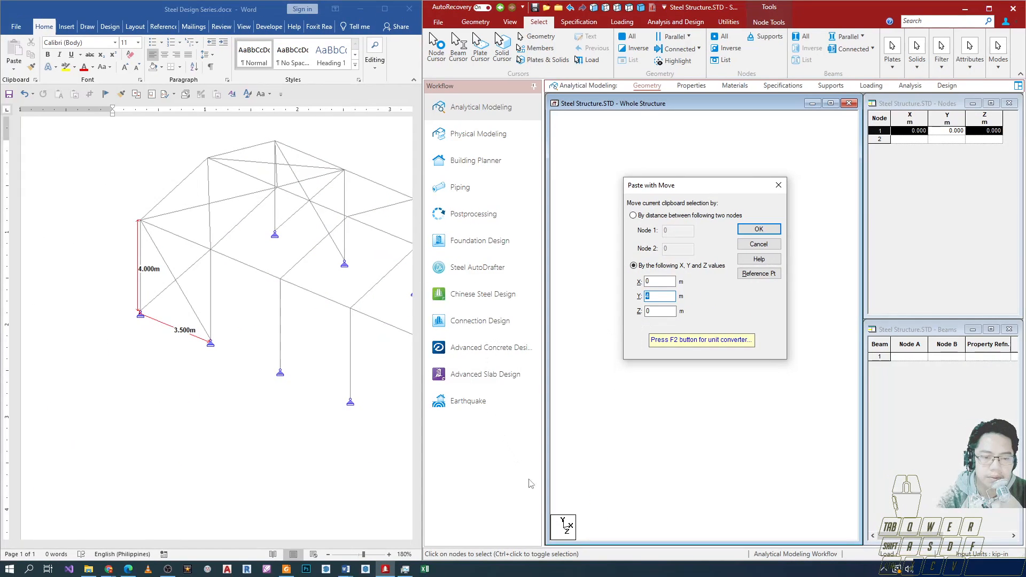
pyautogui.click(758, 229)
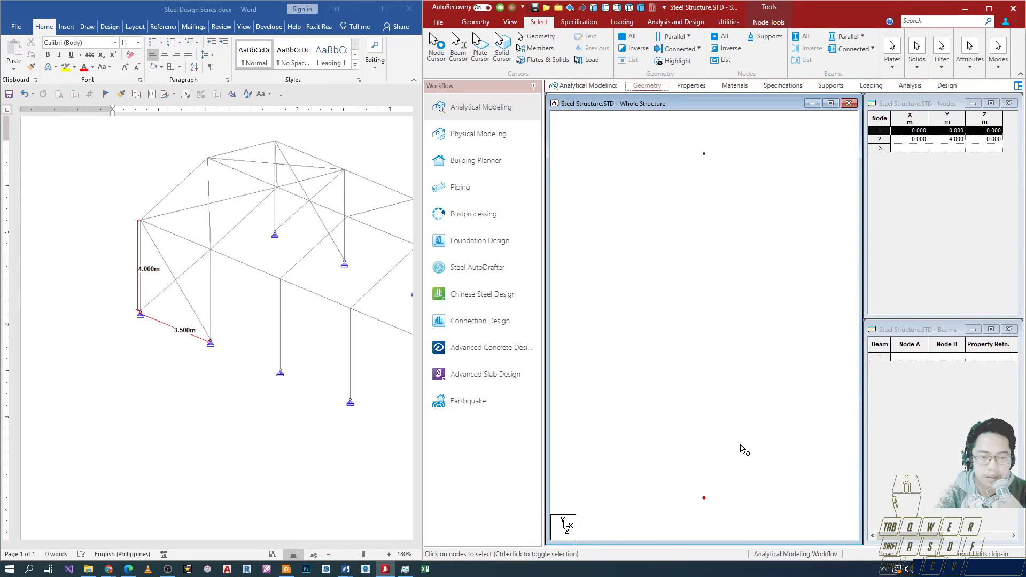
pyautogui.moveTo(683, 142); pyautogui.dragTo(722, 514)
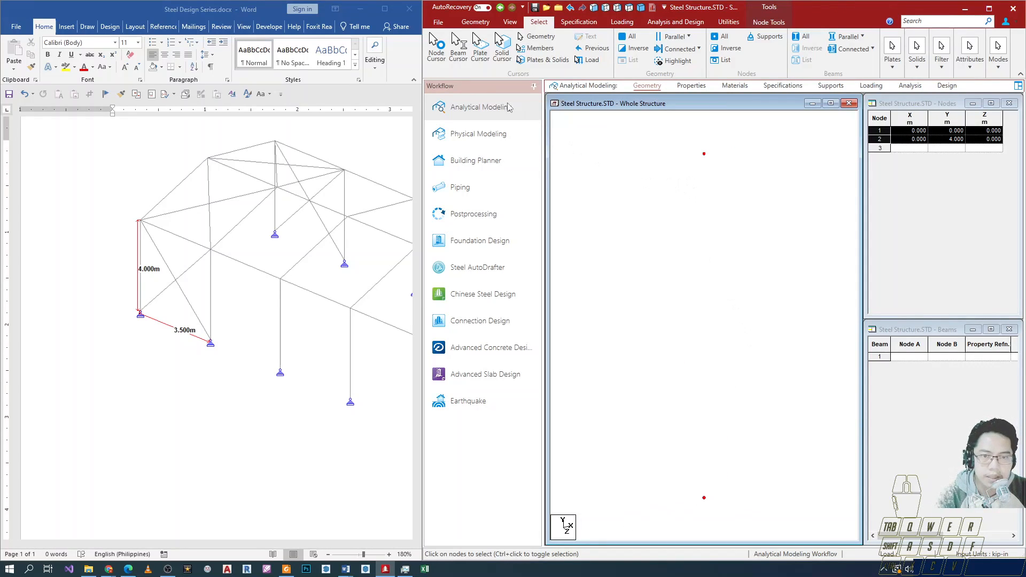
pyautogui.hotkey('ctrl', '1')
pyautogui.click(526, 25)
pyautogui.keyDown('ctrl'); pyautogui.moveTo(516, 38); pyautogui.dragTo(602, 20); pyautogui.keyUp('ctrl')
pyautogui.press('ctrl')
pyautogui.press('ctrl')
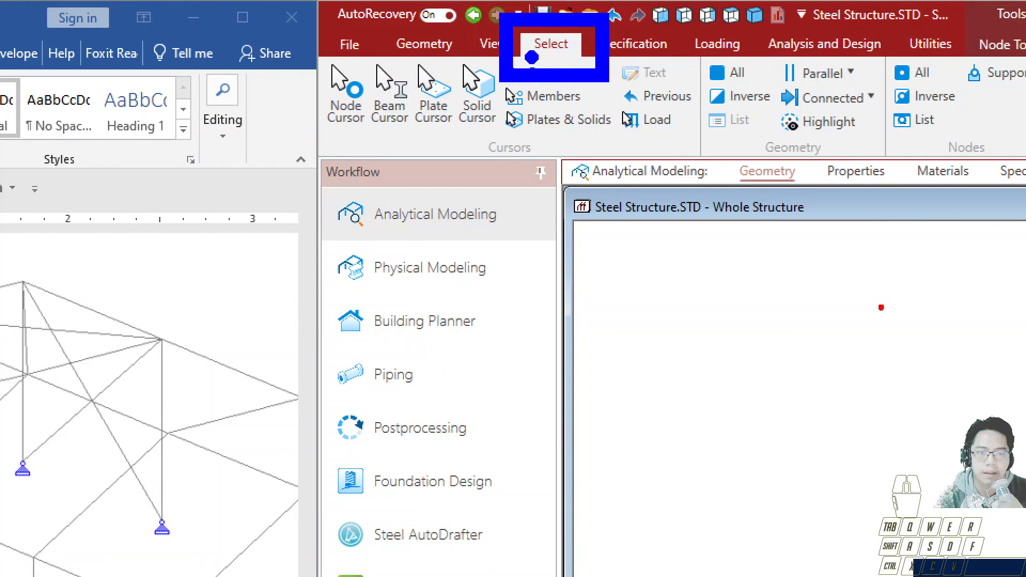
# - Connect the two column nodes with a member along the Y axis using Connect Beams
pyautogui.press('ctrl')
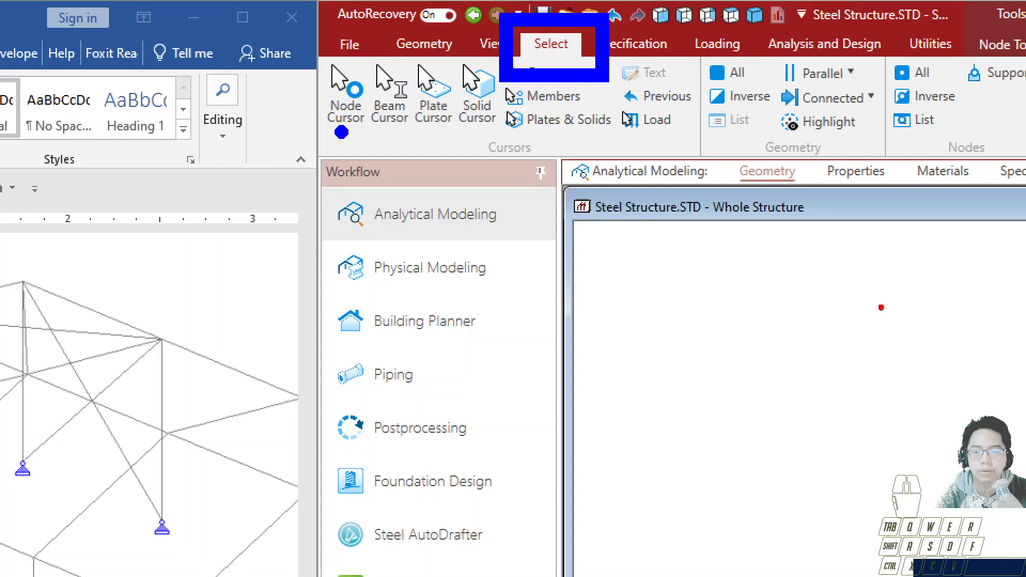
pyautogui.moveTo(326, 146)
pyautogui.keyDown('ctrl'); pyautogui.mouseDown()
pyautogui.moveTo(393, 80)
pyautogui.moveTo(377, 39)
pyautogui.mouseUp(); pyautogui.keyUp('ctrl')
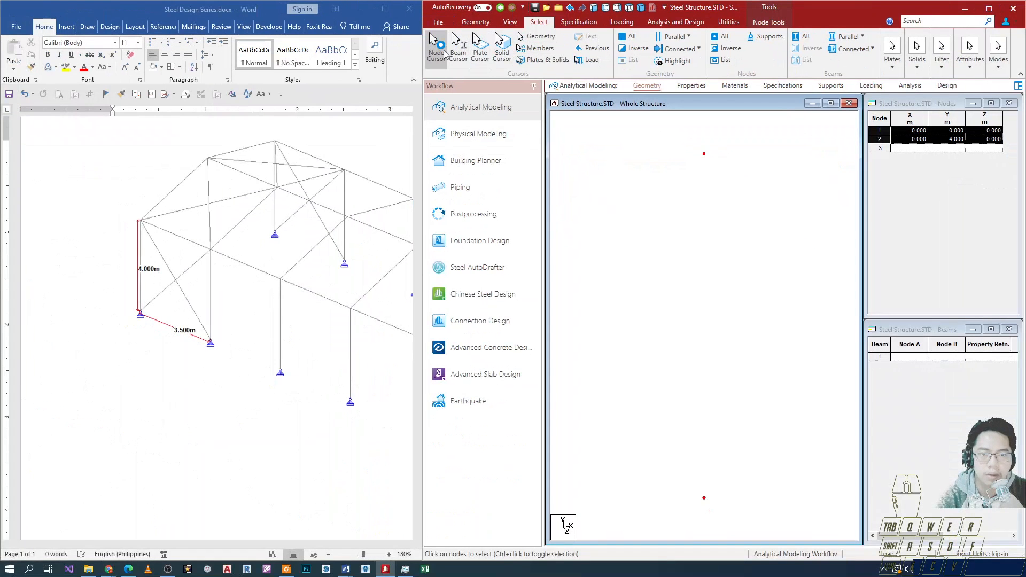
pyautogui.moveTo(677, 139); pyautogui.dragTo(728, 521)
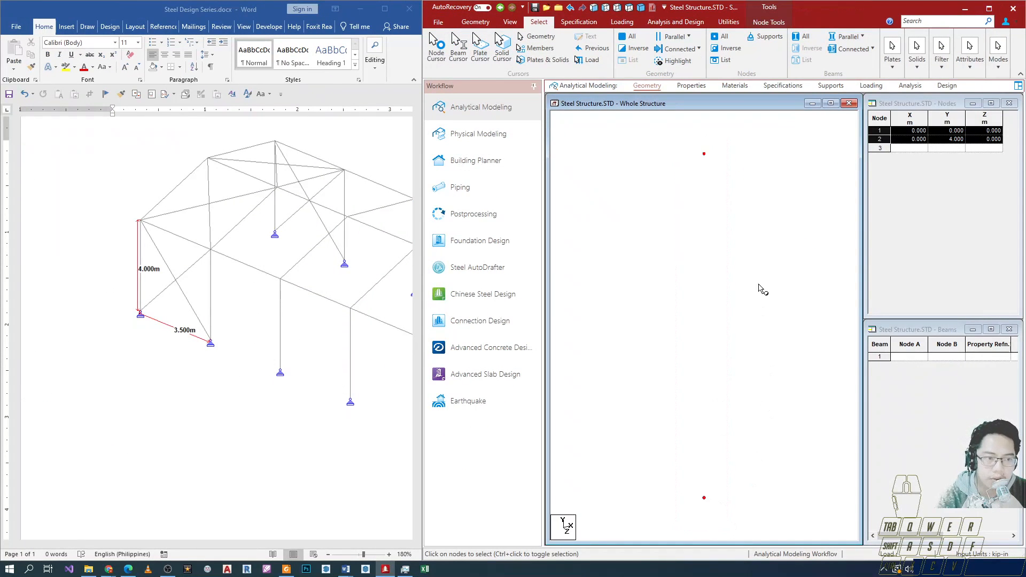
pyautogui.moveTo(681, 138); pyautogui.dragTo(767, 520)
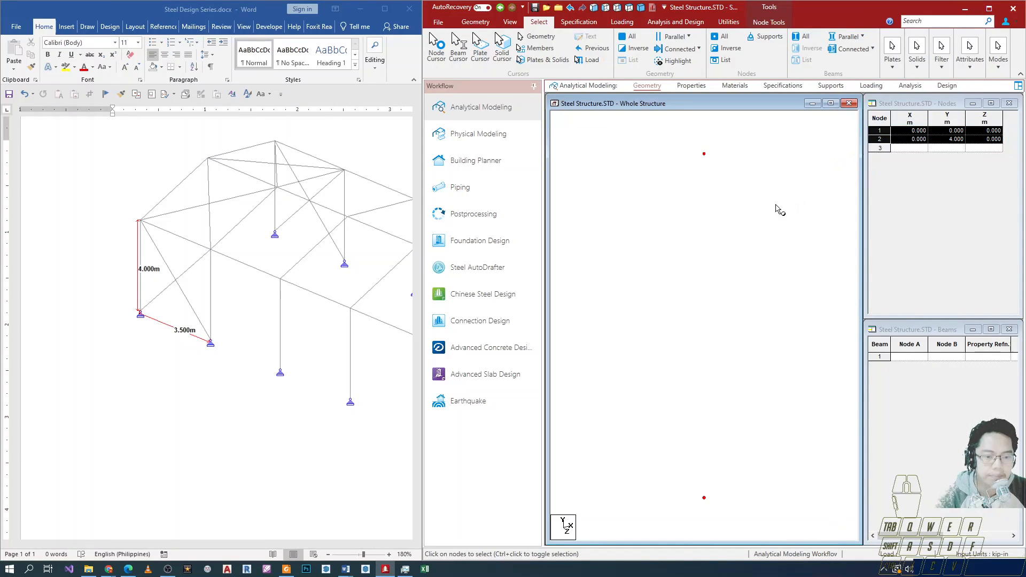
pyautogui.click(482, 25)
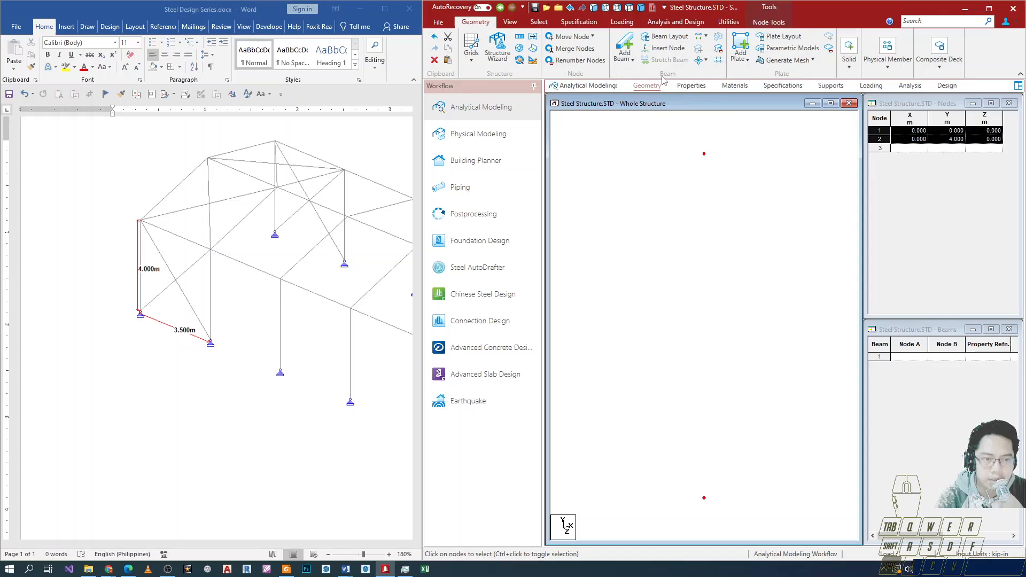
pyautogui.moveTo(614, 79)
pyautogui.mouseDown()
pyautogui.moveTo(715, 47)
pyautogui.moveTo(736, 23)
pyautogui.mouseUp()
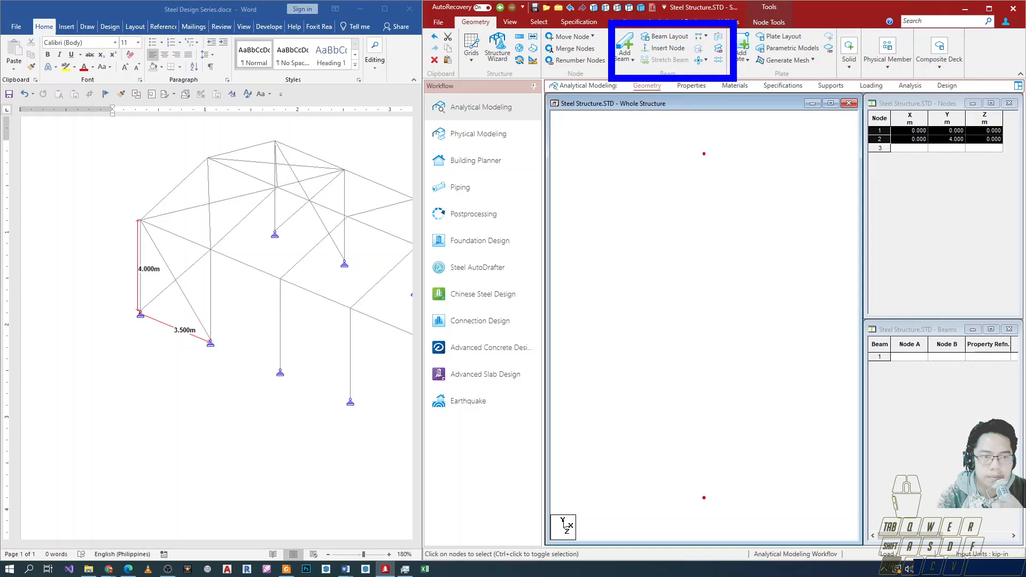
pyautogui.click(704, 36)
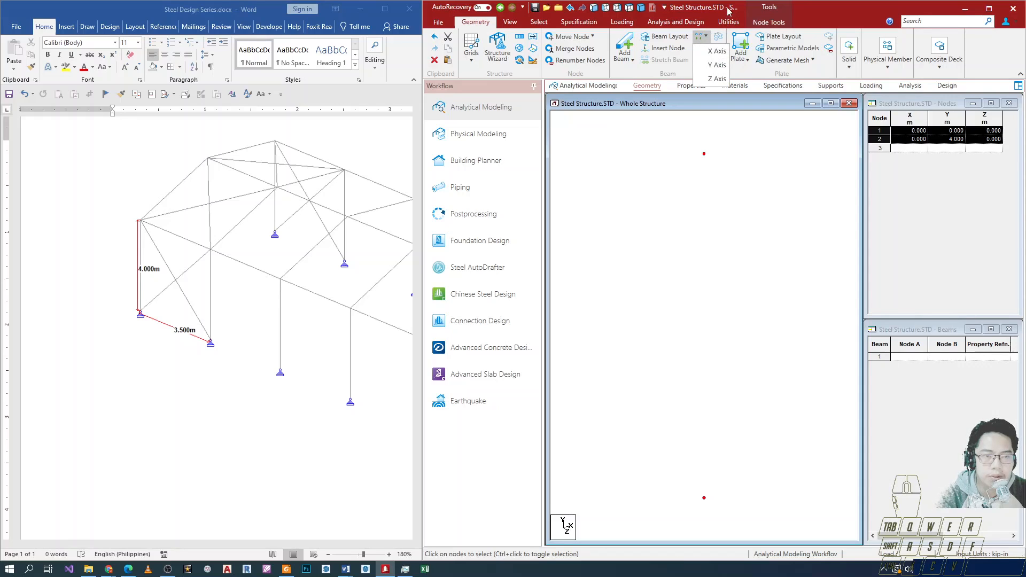
pyautogui.click(703, 37)
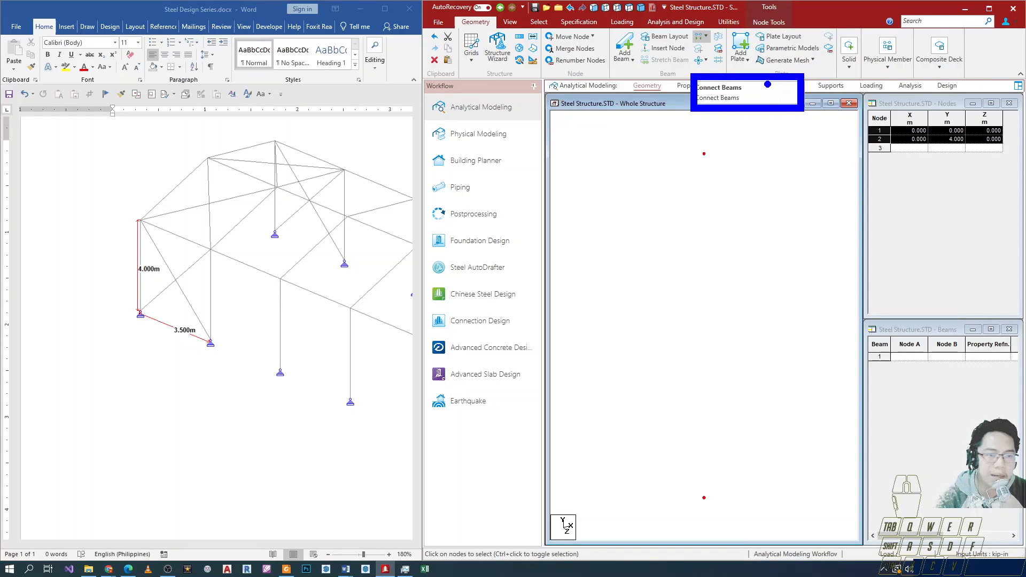
pyautogui.click(705, 36)
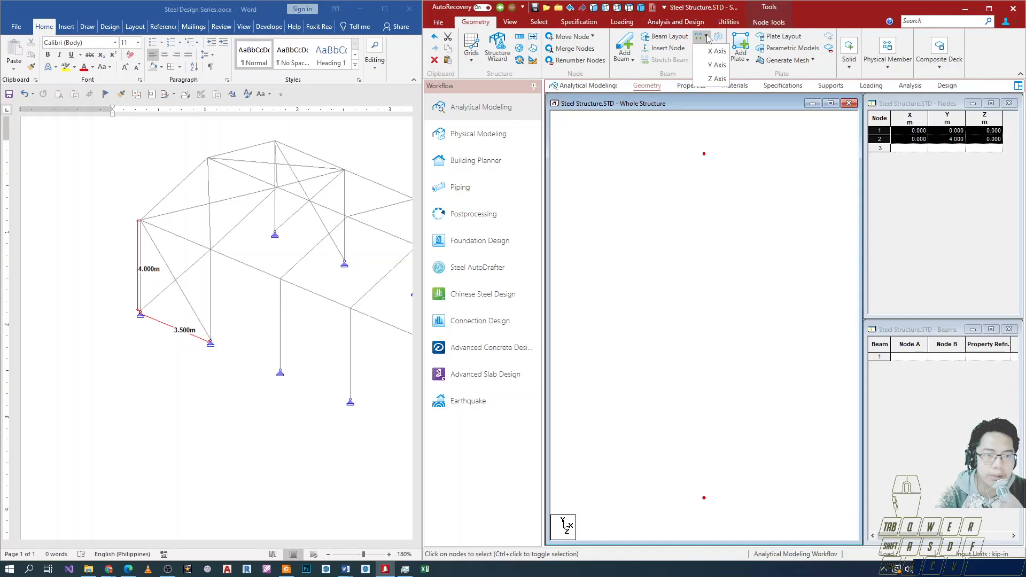
pyautogui.click(716, 65)
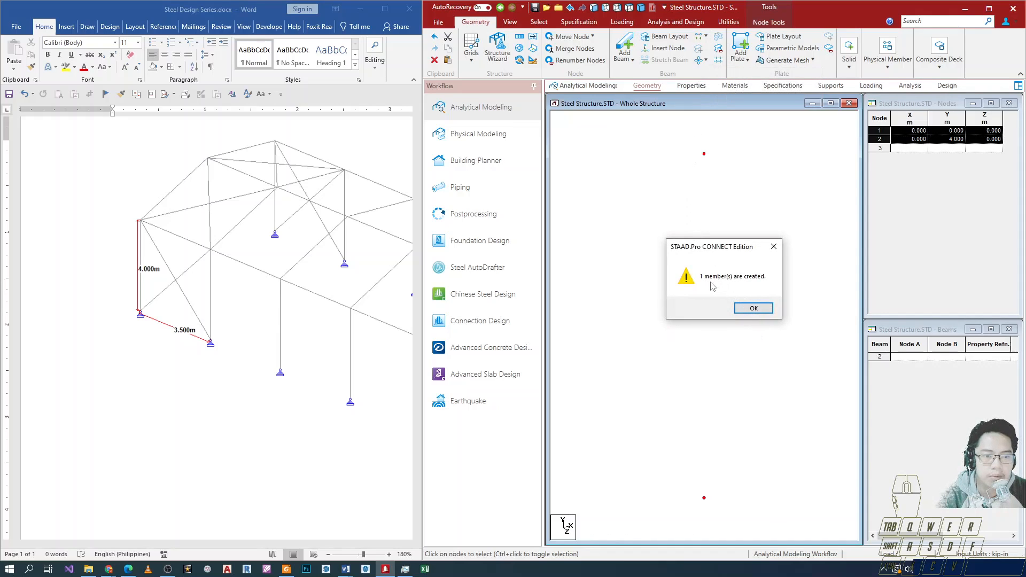
pyautogui.click(752, 309)
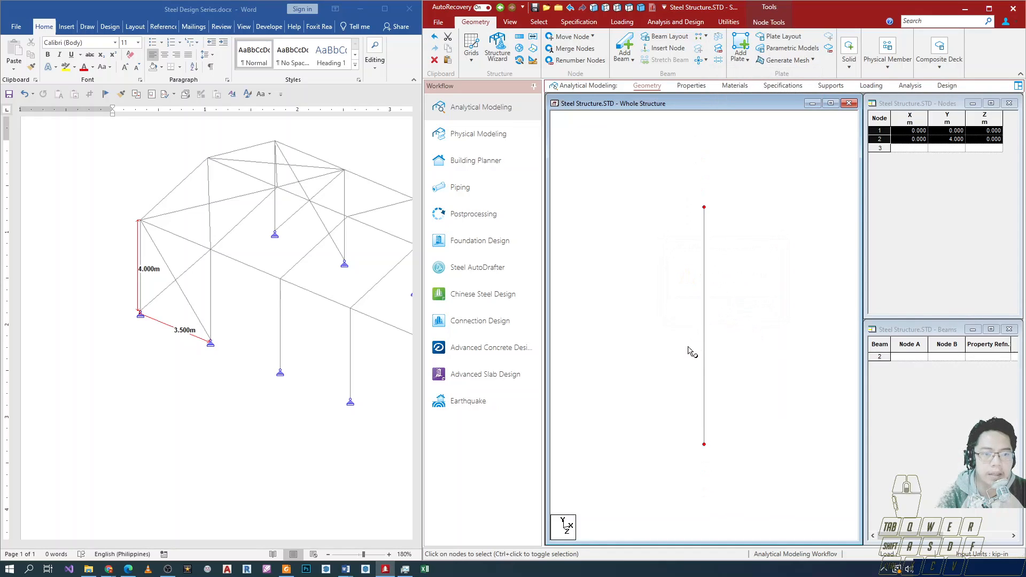
# - Examine the column and rafter at the gable end of the frame in the Steel Design Series.docx drawing
pyautogui.scroll(-2, 769, 481)
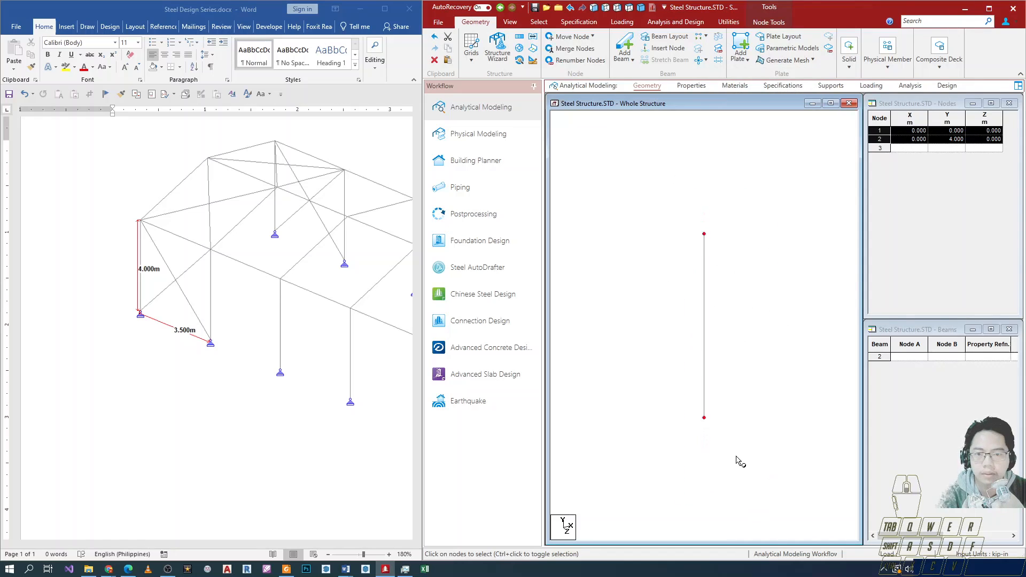
pyautogui.click(259, 379)
pyautogui.scroll(-5, 160, 342)
pyautogui.scroll(5, 183, 535)
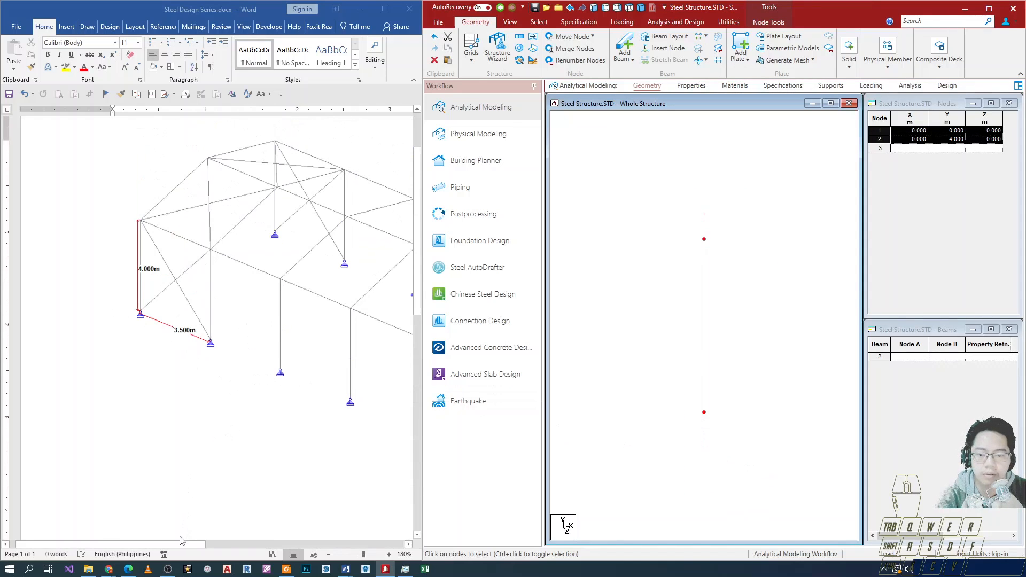
pyautogui.moveTo(235, 545); pyautogui.dragTo(321, 545)
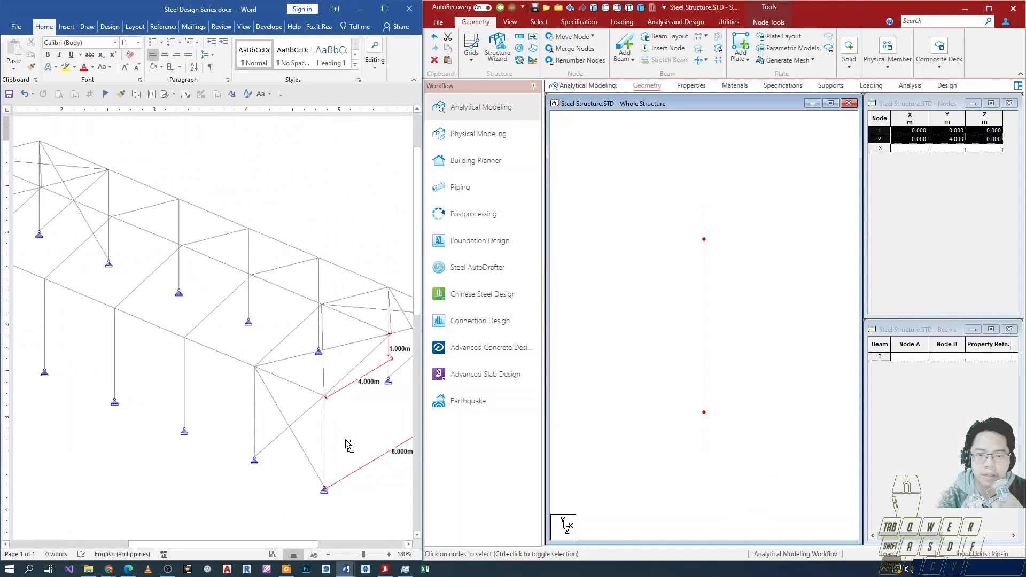
pyautogui.moveTo(306, 502)
pyautogui.mouseDown()
pyautogui.moveTo(350, 420)
pyautogui.moveTo(350, 386)
pyautogui.mouseUp()
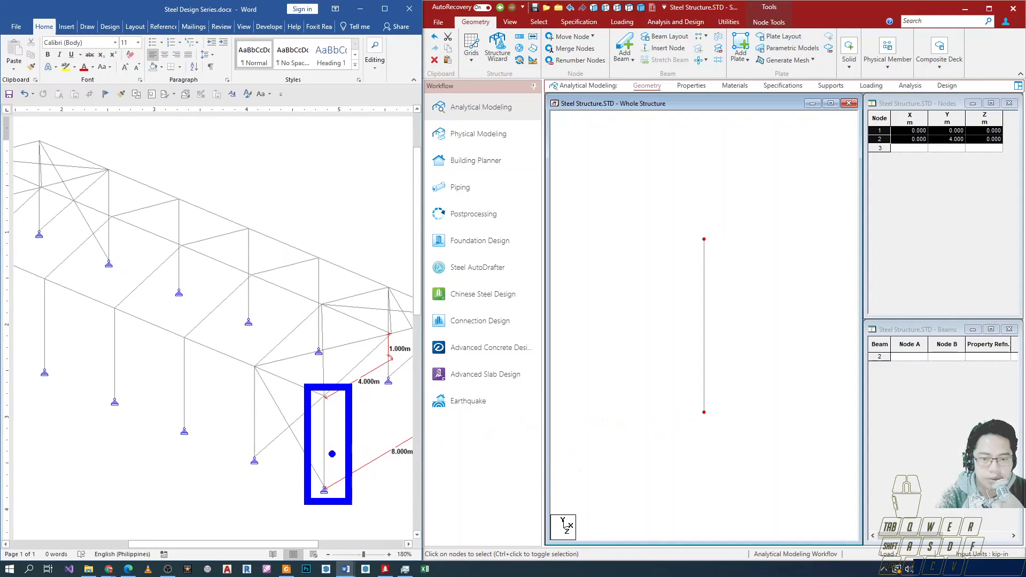
pyautogui.press('Escape')
pyautogui.hotkey('ctrl', '2')
pyautogui.keyDown('ctrl'); pyautogui.moveTo(318, 325); pyautogui.dragTo(401, 407); pyautogui.keyUp('ctrl')
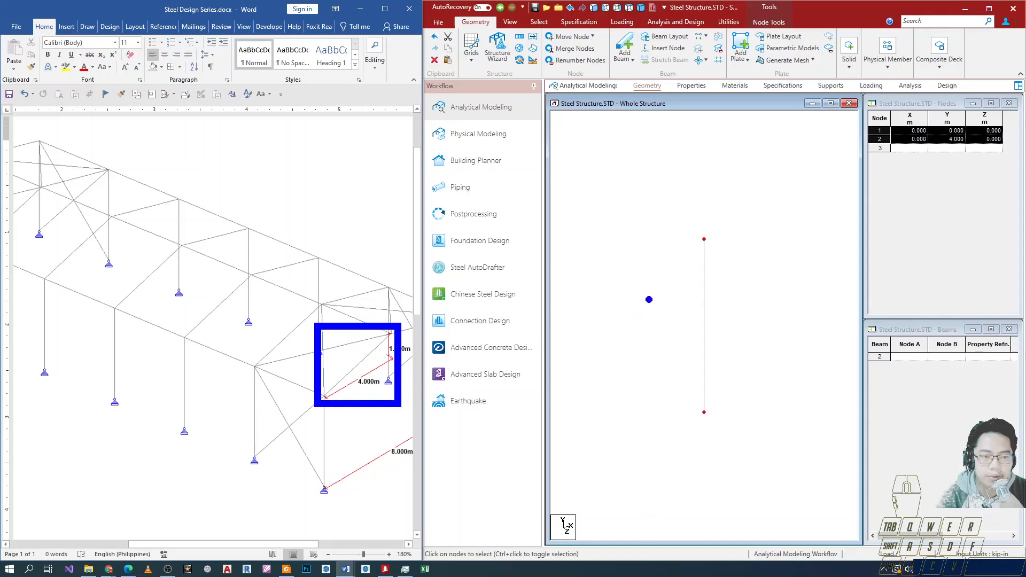
pyautogui.press('Escape')
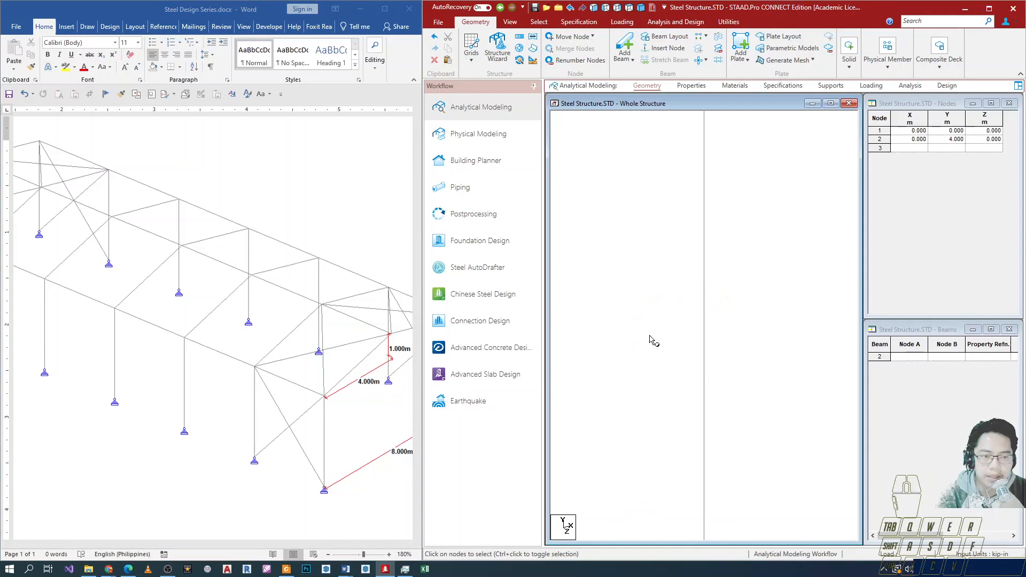
pyautogui.scroll(5, 664, 280)
pyautogui.scroll(-3, 703, 398)
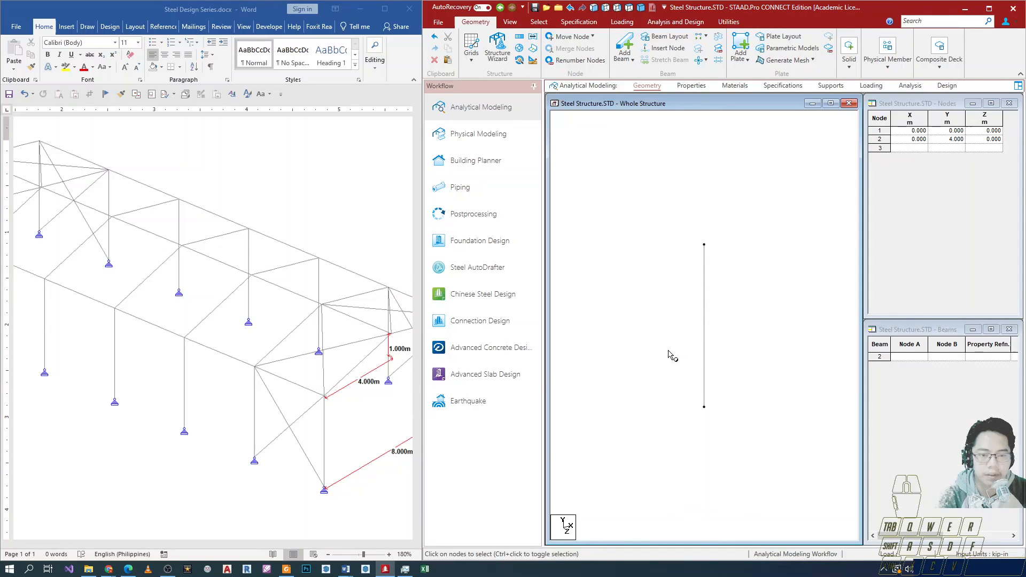
# - Enlarge the Word frame drawing to 200% and read the gable end's span and rafter dimensions
pyautogui.click(238, 522)
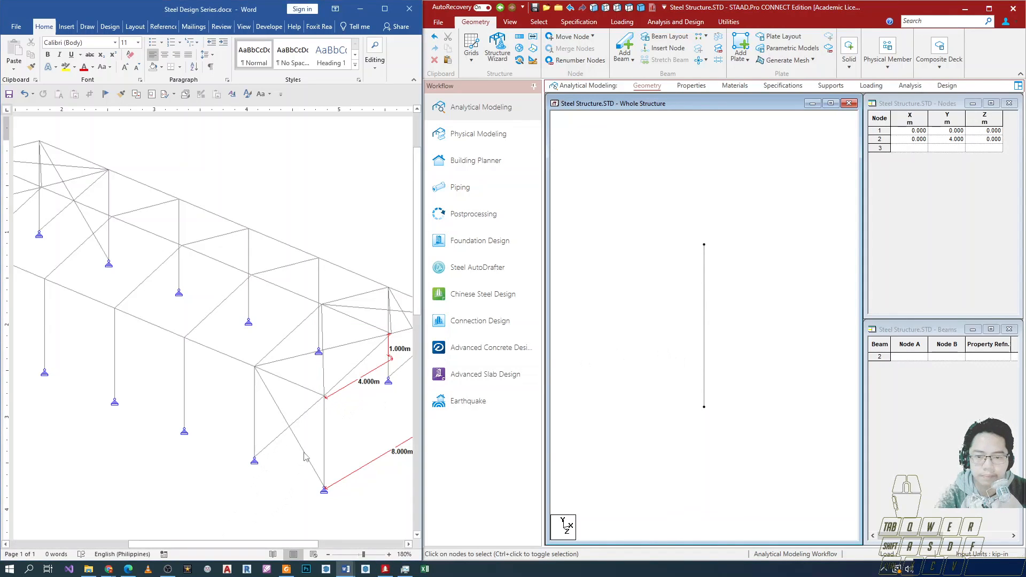
pyautogui.keyDown('ctrl'); pyautogui.scroll(-2, 305, 392); pyautogui.keyUp('ctrl')
pyautogui.keyDown('ctrl'); pyautogui.scroll(2, 370, 302); pyautogui.keyUp('ctrl')
pyautogui.keyDown('ctrl'); pyautogui.scroll(2, 372, 306); pyautogui.keyUp('ctrl')
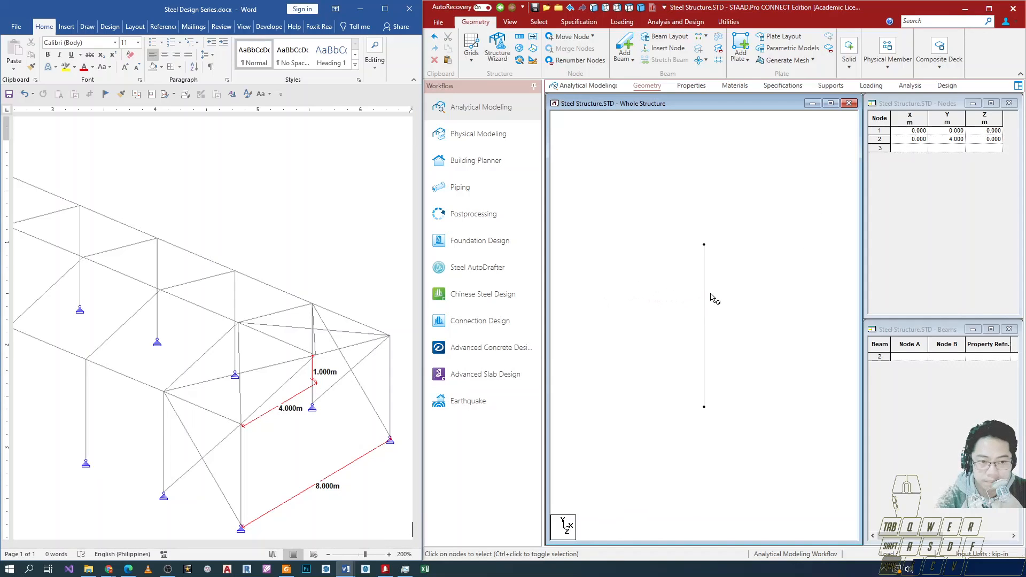
pyautogui.hotkey('ctrl', '2')
pyautogui.keyDown('ctrl'); pyautogui.keyDown('shift'); pyautogui.moveTo(794, 213); pyautogui.dragTo(716, 242); pyautogui.keyUp('shift'); pyautogui.keyUp('ctrl')
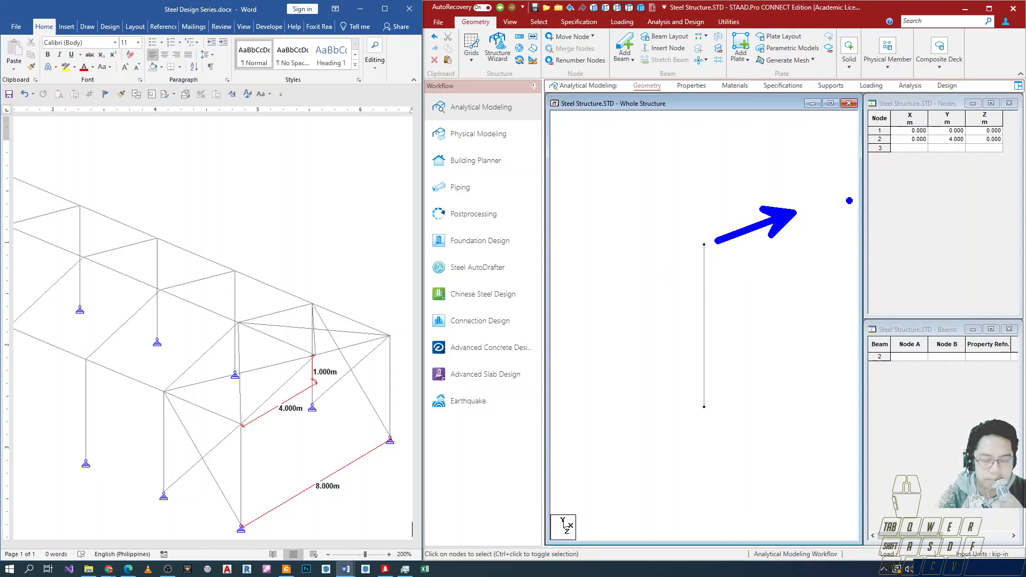
pyautogui.press('Escape')
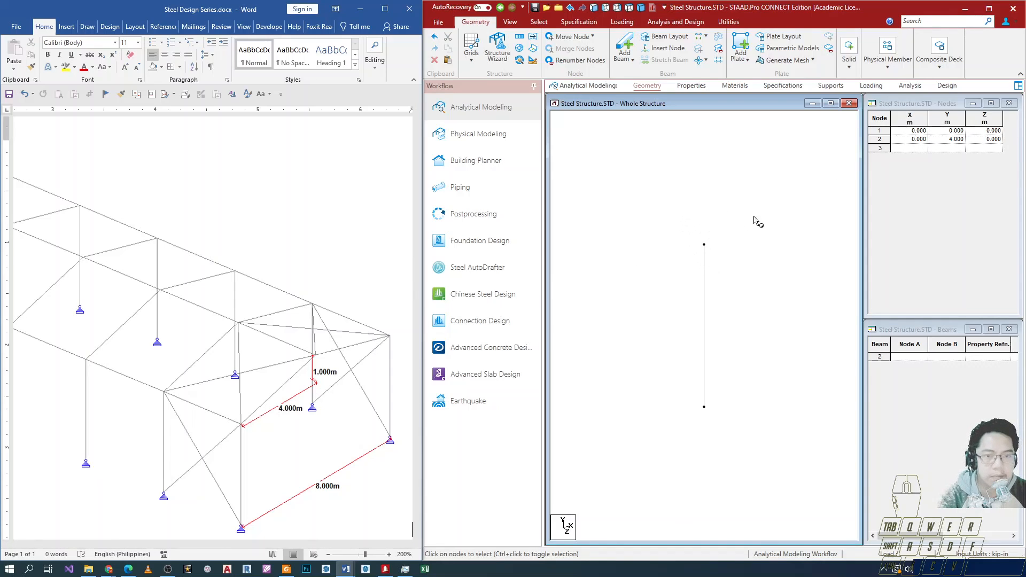
# - Paste a copy of the column's top node moved 4 m in X
pyautogui.moveTo(665, 239); pyautogui.dragTo(811, 282)
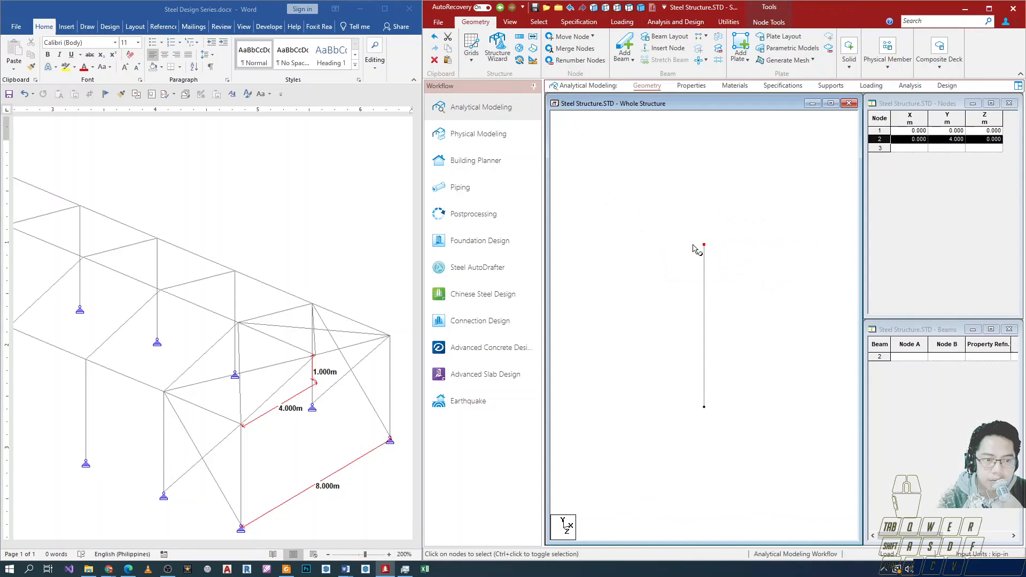
pyautogui.click(538, 22)
pyautogui.hotkey('ctrl', 'c')
pyautogui.hotkey('ctrl', 'v')
pyautogui.moveTo(764, 235); pyautogui.dragTo(858, 173)
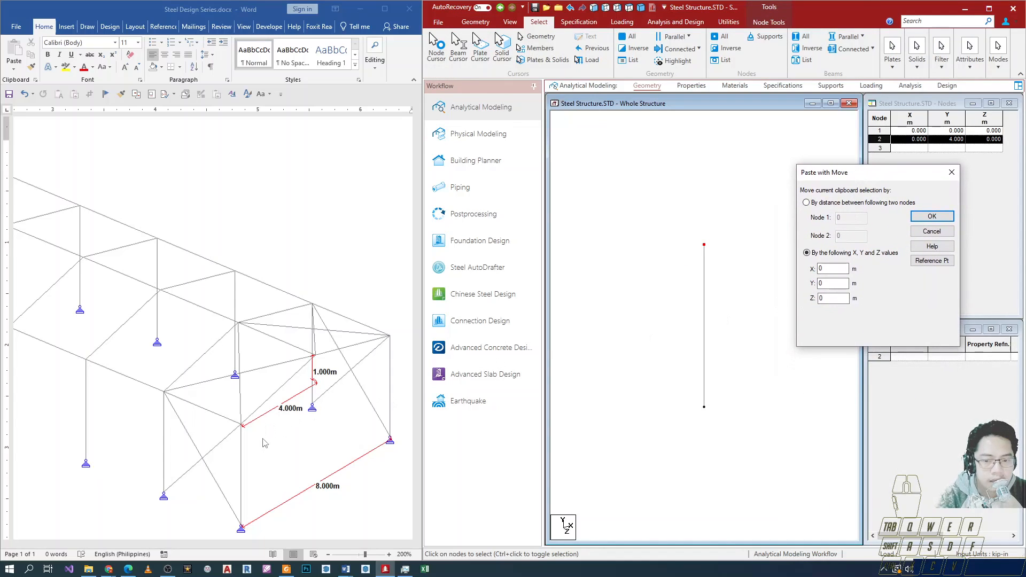
pyautogui.moveTo(826, 268); pyautogui.dragTo(810, 269)
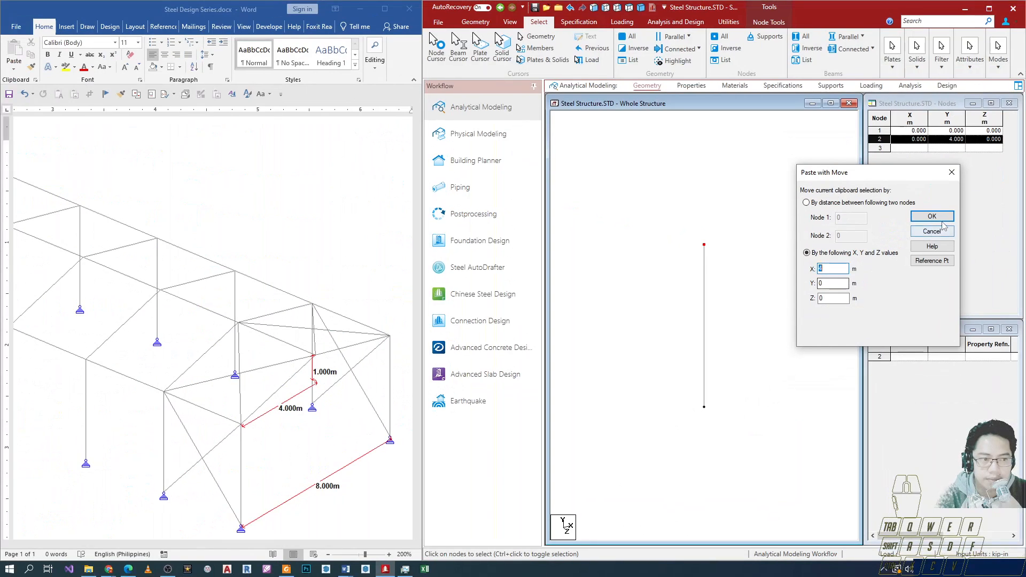
pyautogui.press('Return')
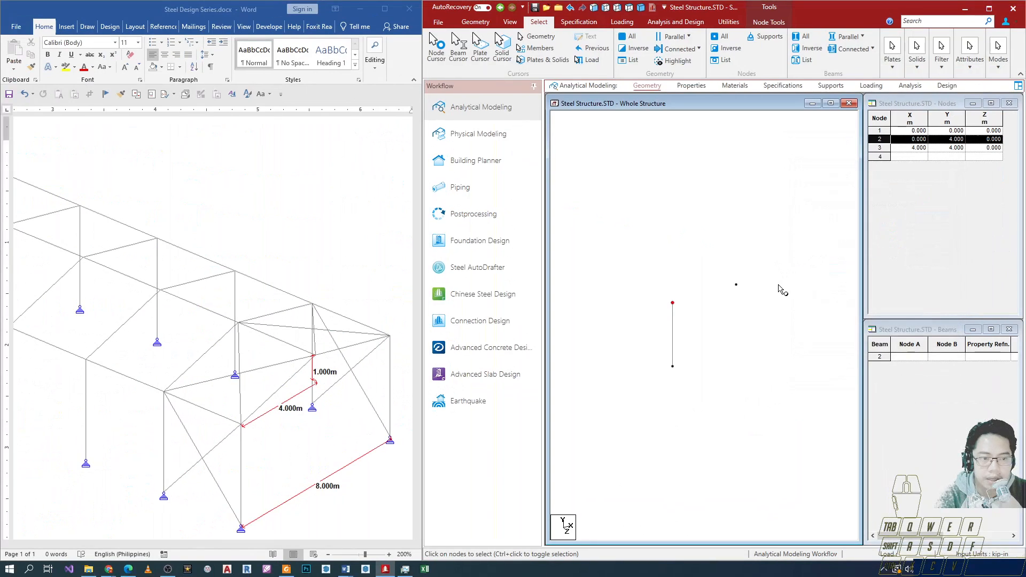
# - Paste a copy of the node at X 4 m, Y 4 m moved 1 m in Y for the roof ridge
pyautogui.click(733, 282)
pyautogui.click(735, 285)
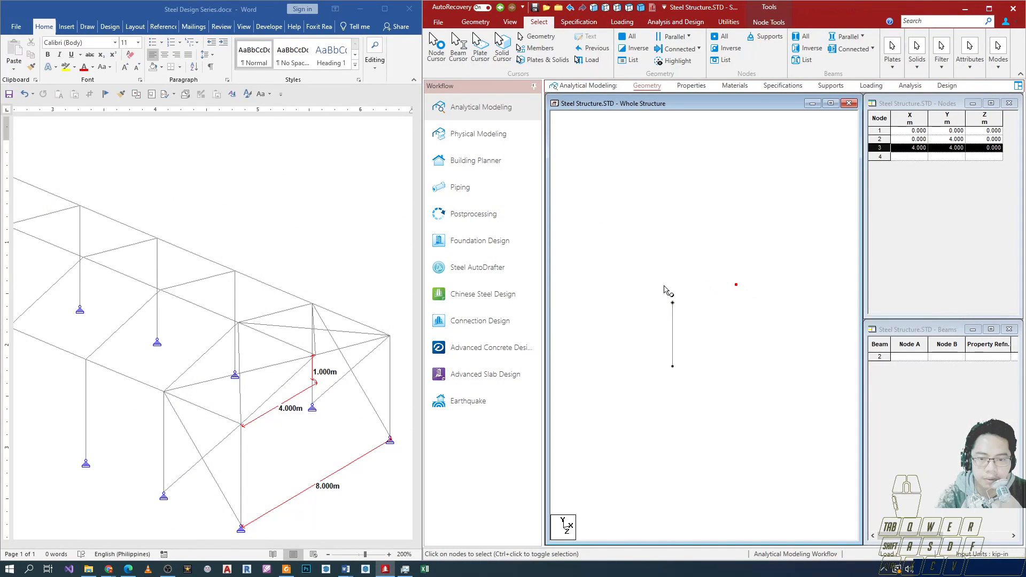
pyautogui.hotkey('ctrl', '1')
pyautogui.click(306, 383)
pyautogui.moveTo(302, 363)
pyautogui.keyDown('ctrl'); pyautogui.mouseDown()
pyautogui.moveTo(302, 378)
pyautogui.moveTo(347, 420)
pyautogui.moveTo(336, 411)
pyautogui.mouseUp(); pyautogui.keyUp('ctrl')
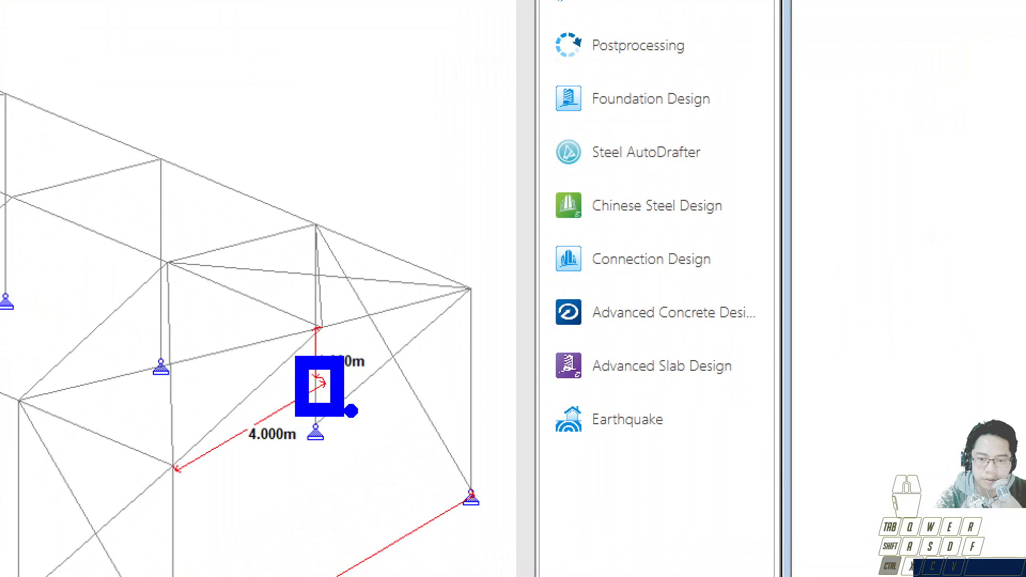
pyautogui.press('Escape')
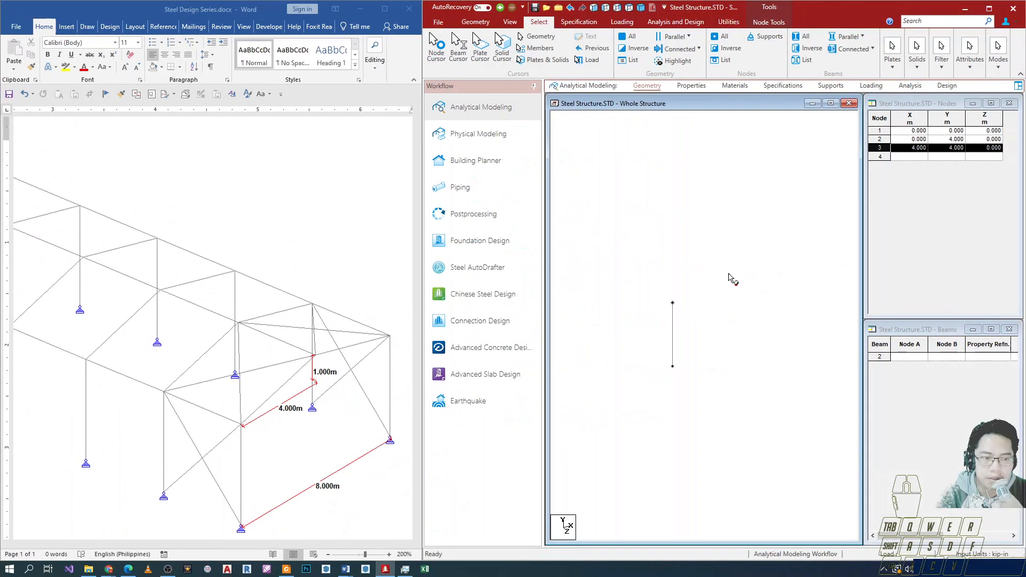
pyautogui.hotkey('ctrl', 'v')
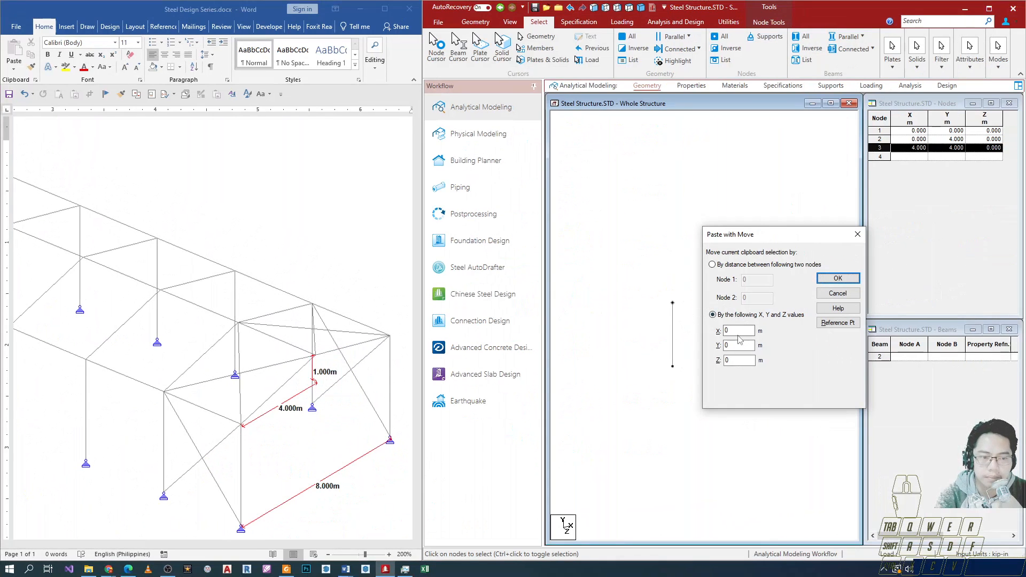
pyautogui.moveTo(738, 345); pyautogui.dragTo(689, 344)
pyautogui.write('1')
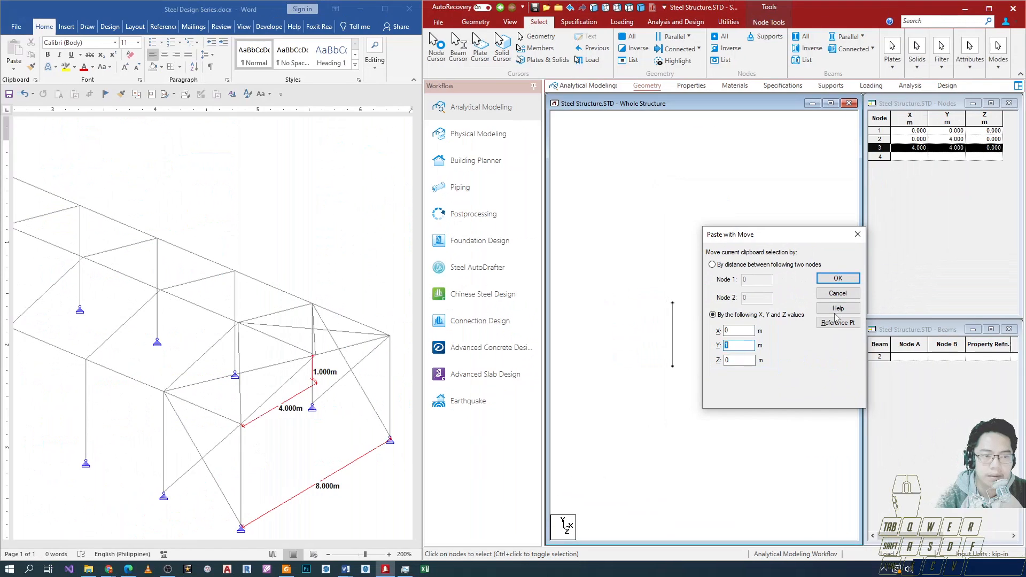
pyautogui.click(838, 279)
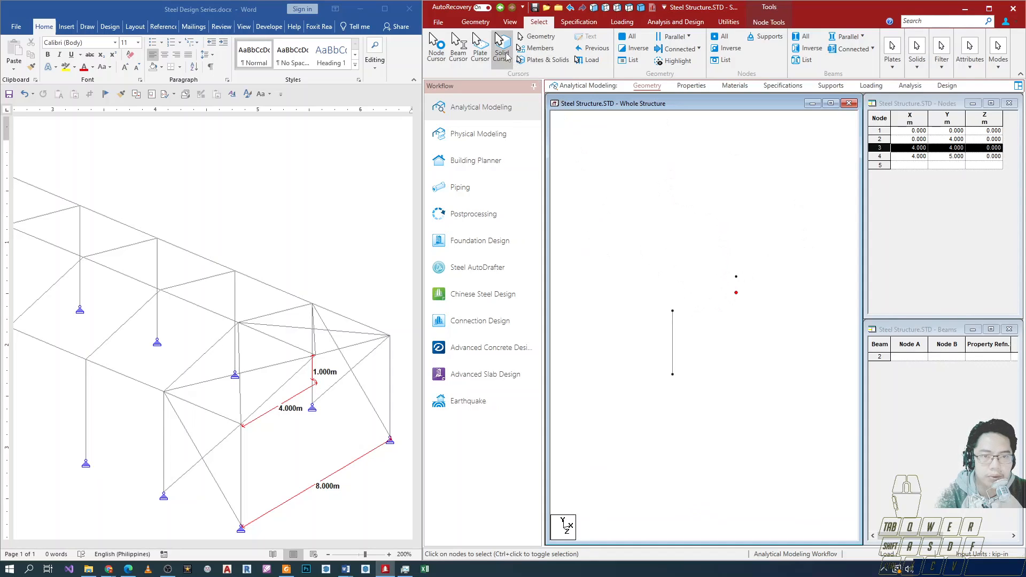
# - Try a rafter beam from the column's top node to the ridge node at X 4 m, Y 5 m
pyautogui.click(473, 23)
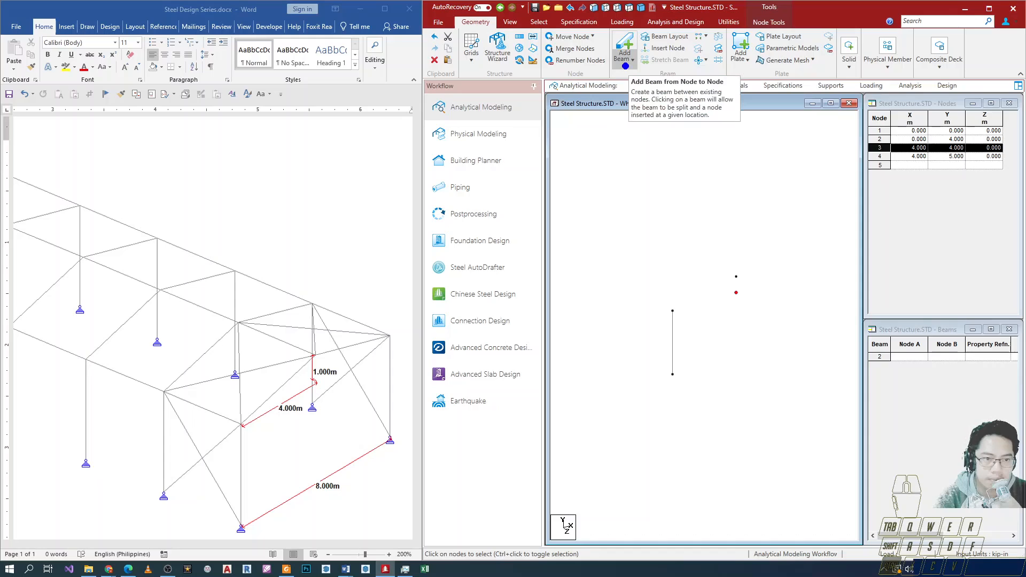
pyautogui.click(624, 58)
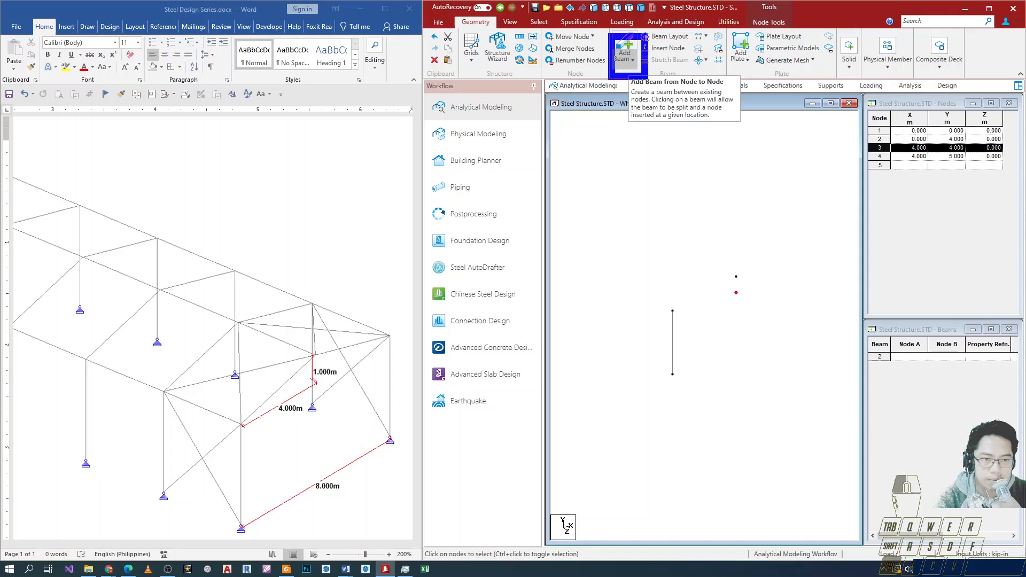
pyautogui.click(629, 46)
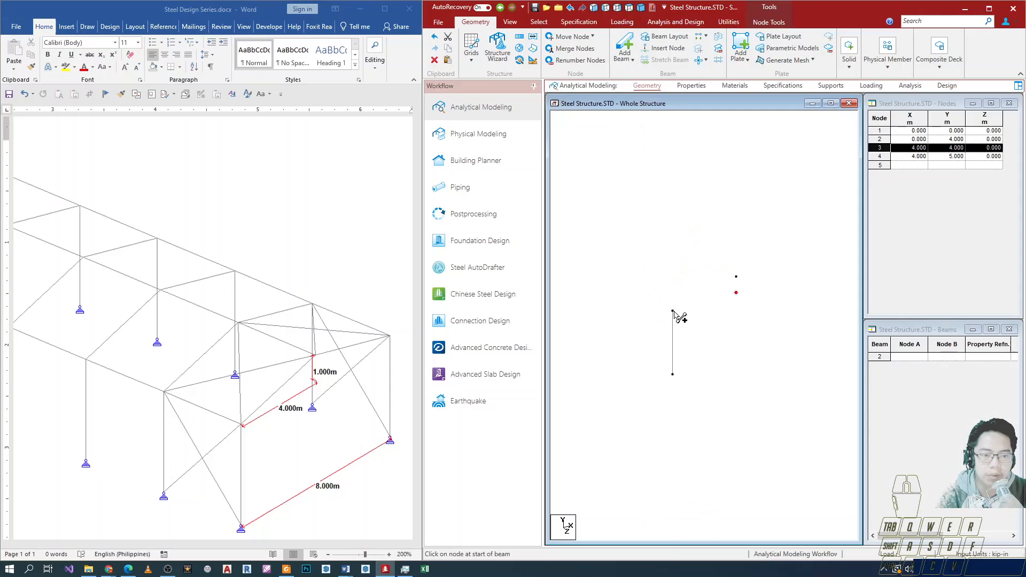
pyautogui.moveTo(672, 311); pyautogui.dragTo(737, 277)
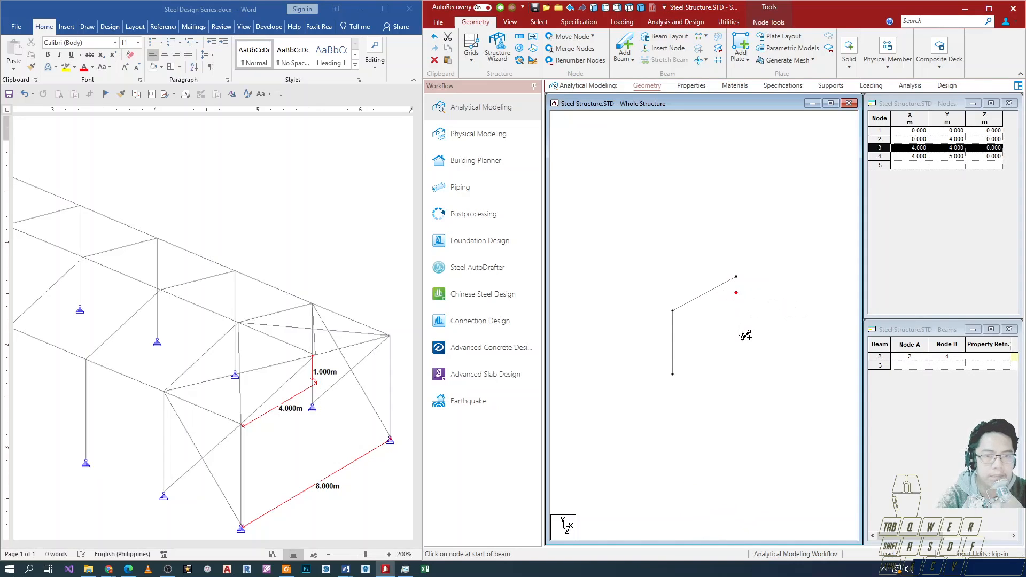
pyautogui.scroll(-3, 753, 334)
pyautogui.scroll(5, 716, 313)
pyautogui.scroll(-3, 716, 318)
pyautogui.scroll(3, 721, 310)
pyautogui.scroll(-1, 710, 321)
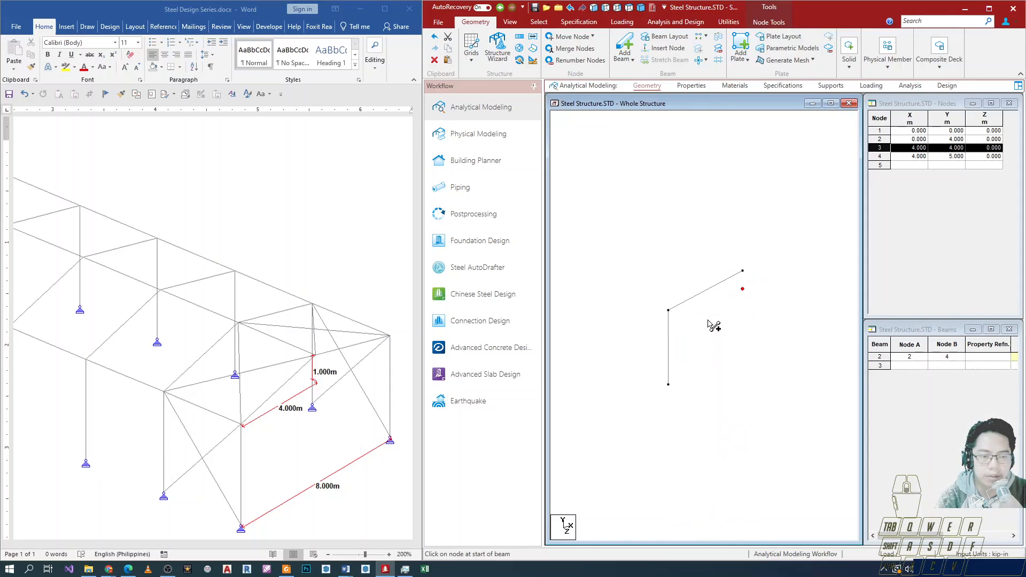
pyautogui.scroll(-1, 708, 321)
pyautogui.hotkey('ctrl', 'z')
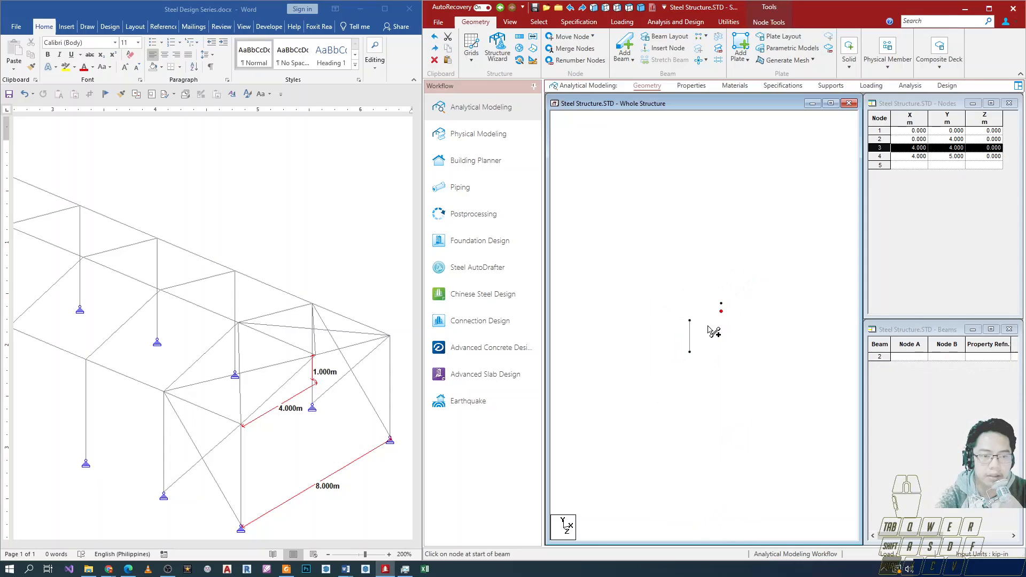
# - Undo the pasted ridge node at X 4 m, Y 5 m
pyautogui.hotkey('ctrl', 'z')
pyautogui.scroll(2, 738, 316)
pyautogui.scroll(-2, 743, 299)
pyautogui.moveTo(746, 315); pyautogui.dragTo(735, 343, button='middle')
pyautogui.scroll(4, 695, 355)
pyautogui.moveTo(627, 279); pyautogui.dragTo(774, 321)
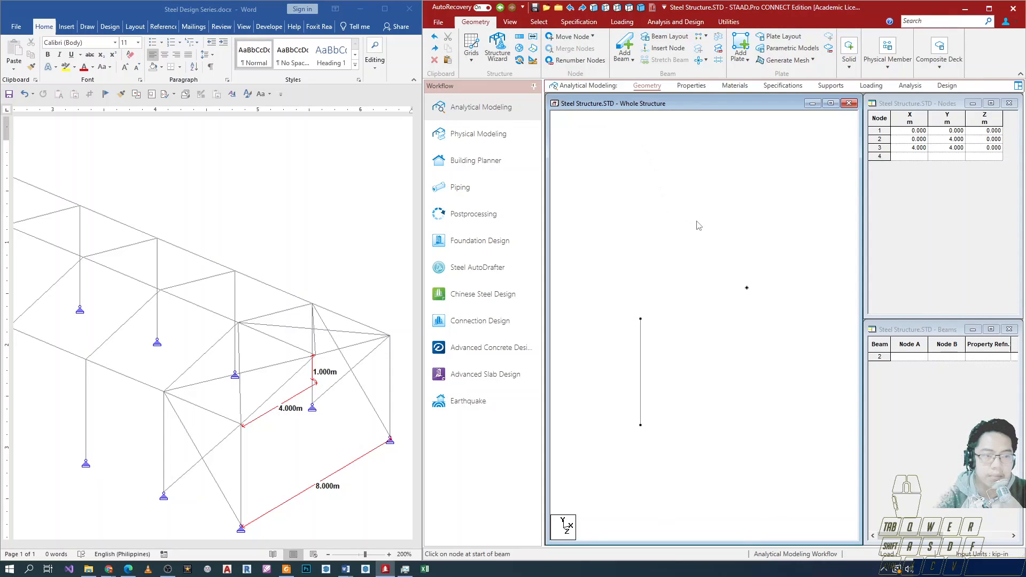
pyautogui.scroll(-2, 684, 341)
pyautogui.scroll(2, 687, 340)
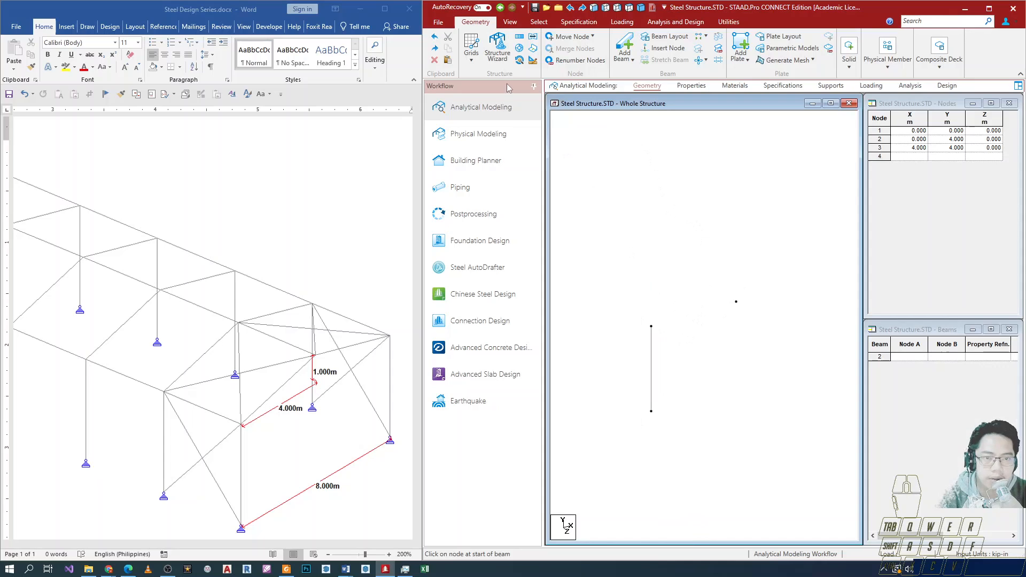
pyautogui.click(434, 37)
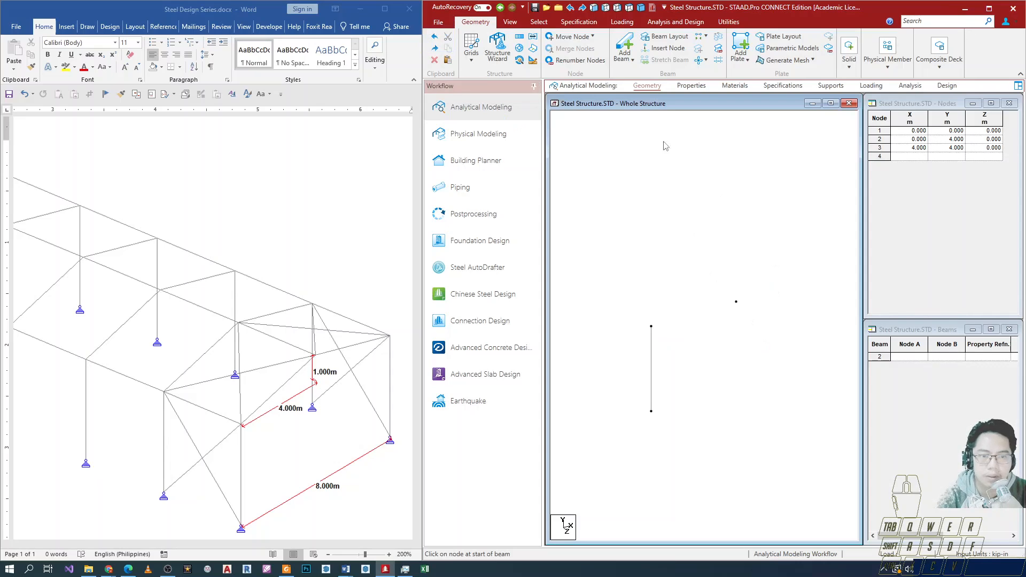
# - Add a beam from the column's top node to the node at X 4 m, Y 4 m
pyautogui.click(628, 58)
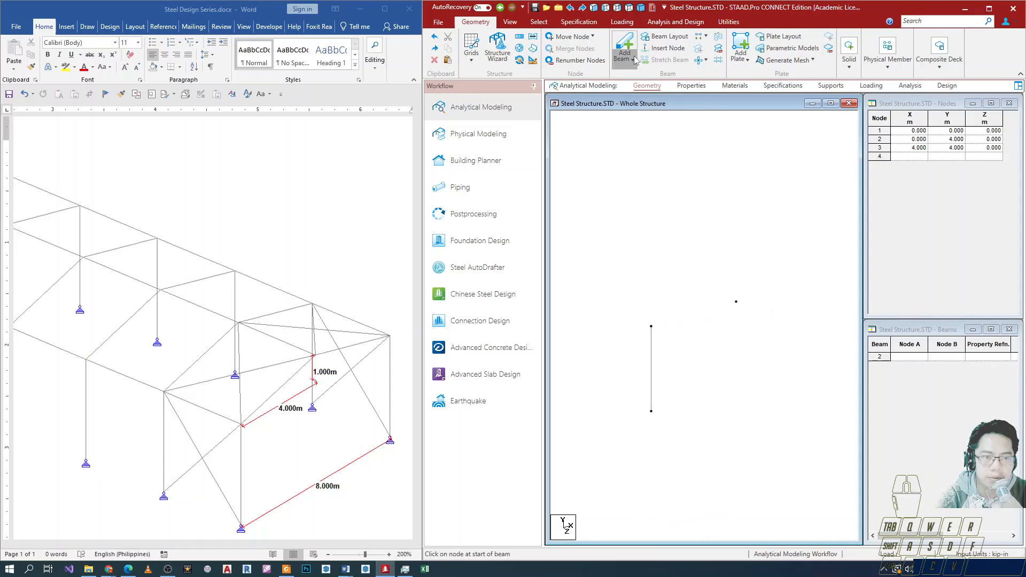
pyautogui.click(632, 58)
pyautogui.click(640, 76)
pyautogui.click(651, 326)
pyautogui.click(736, 302)
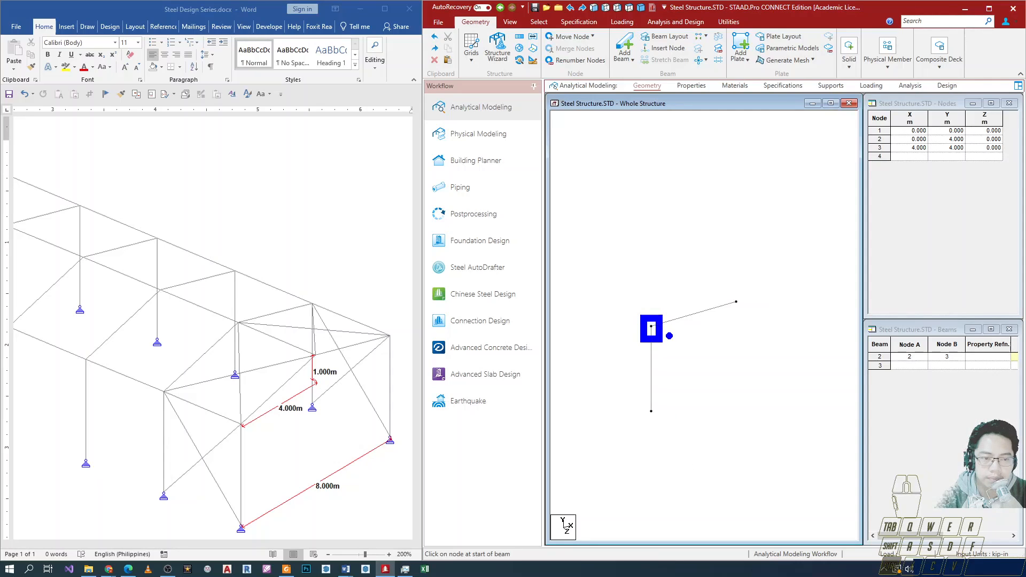
pyautogui.click(736, 303)
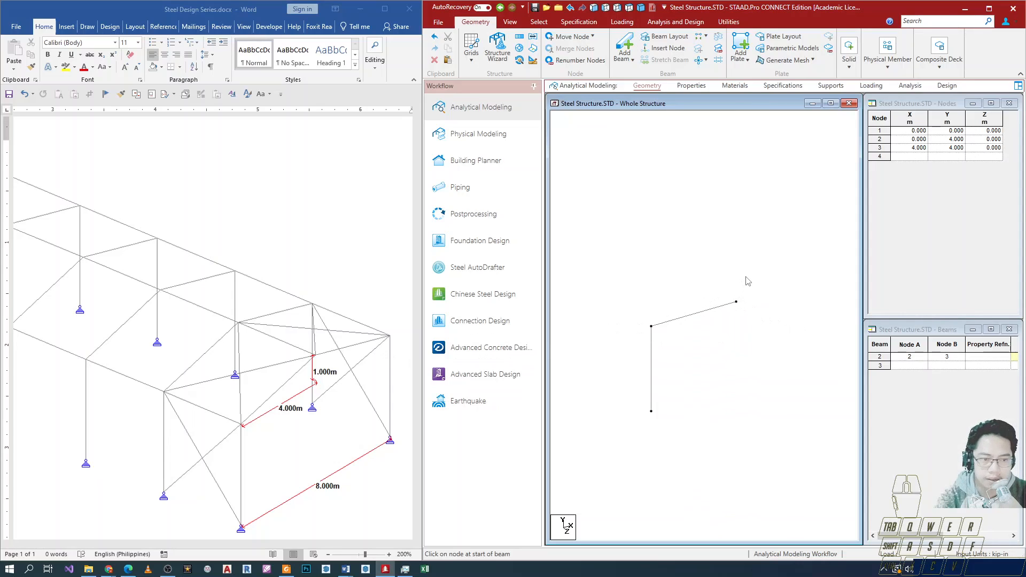
# - Move the beam's end node at X 4 m, Y 4 m by 1 m in Y, accepting splitting of existing members
pyautogui.click(539, 22)
pyautogui.click(435, 53)
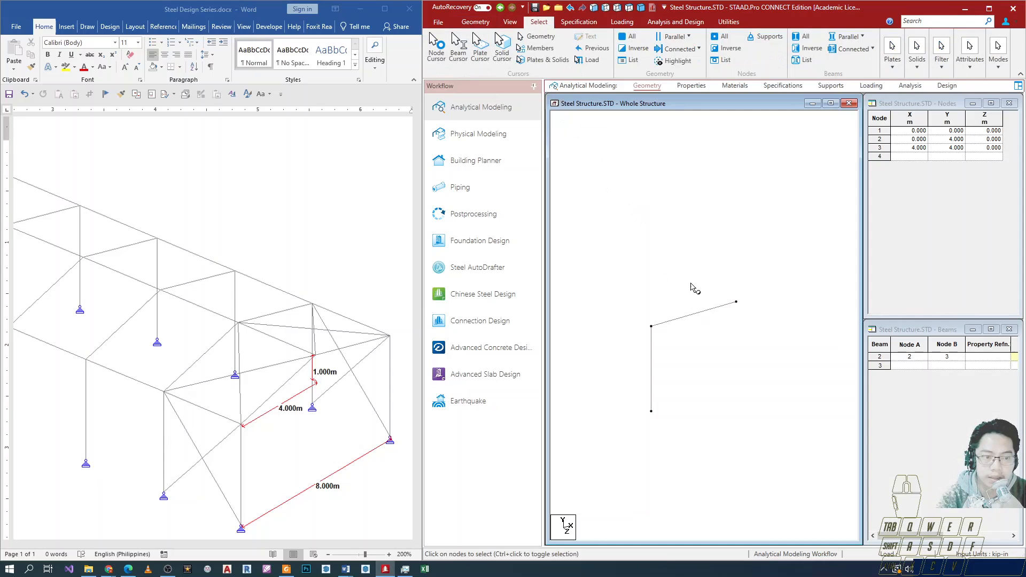
pyautogui.click(736, 302)
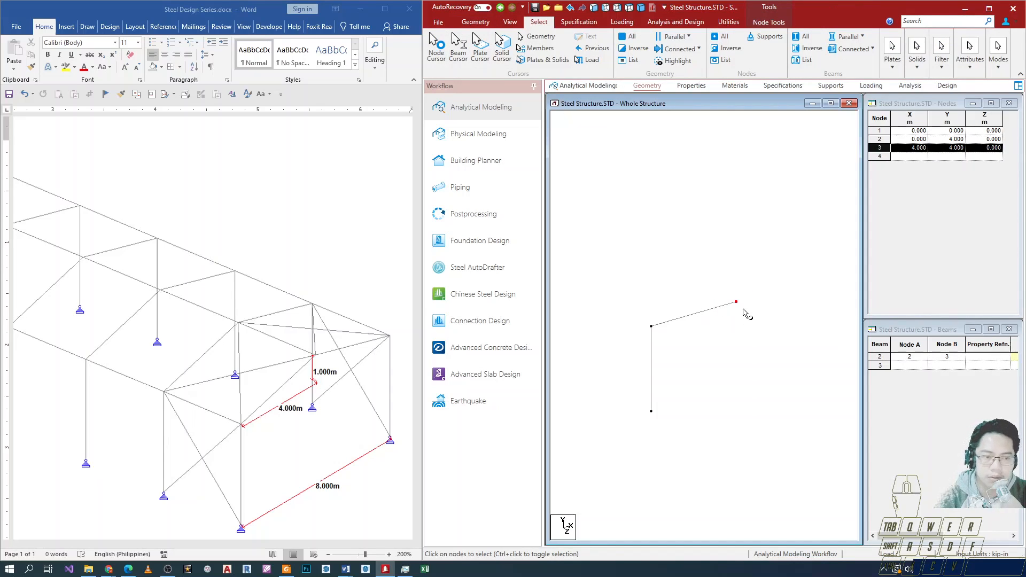
pyautogui.rightClick(745, 278)
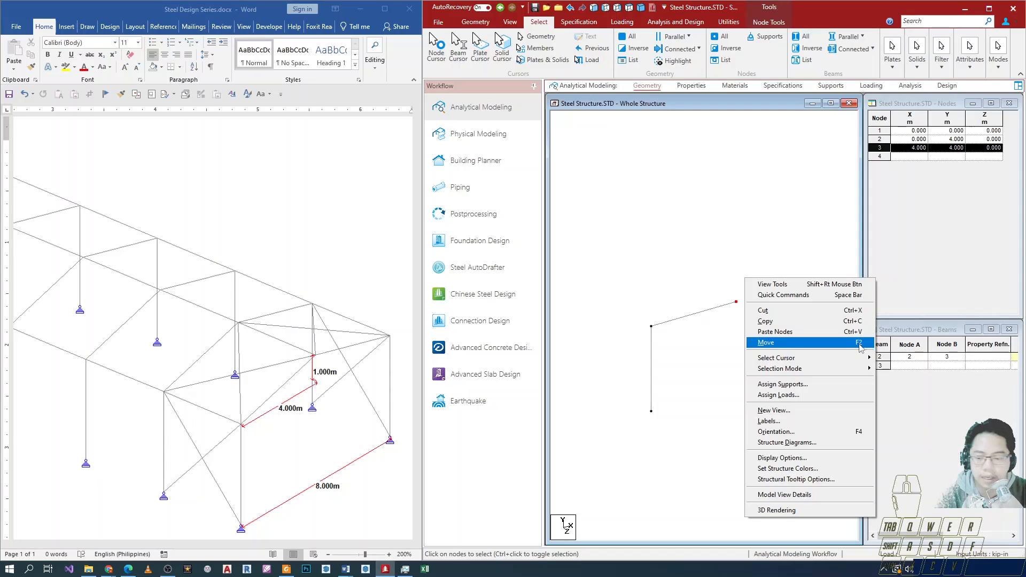
pyautogui.click(774, 220)
pyautogui.moveTo(721, 294); pyautogui.dragTo(761, 325)
pyautogui.press('F2')
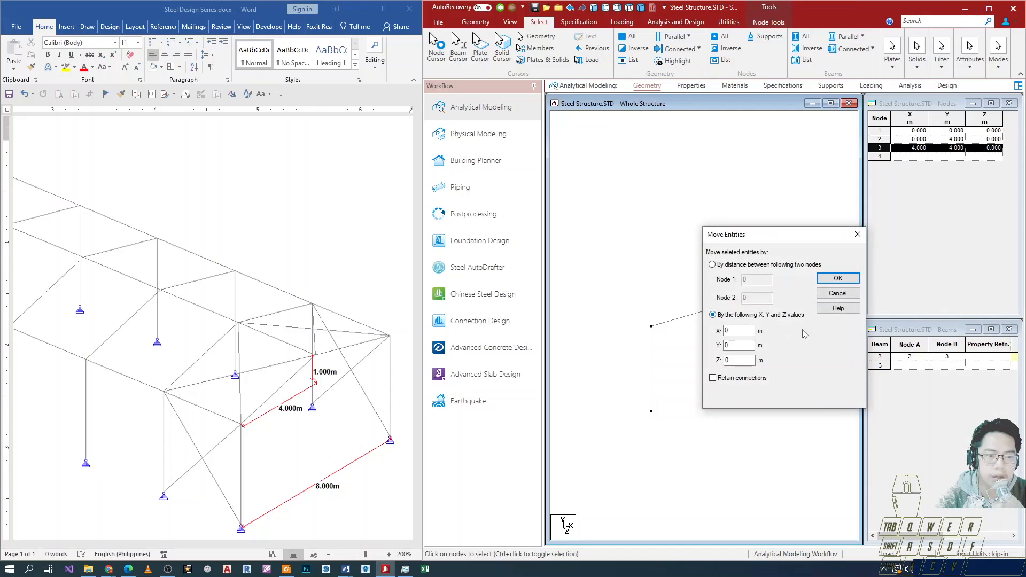
pyautogui.doubleClick(739, 346)
pyautogui.write('1')
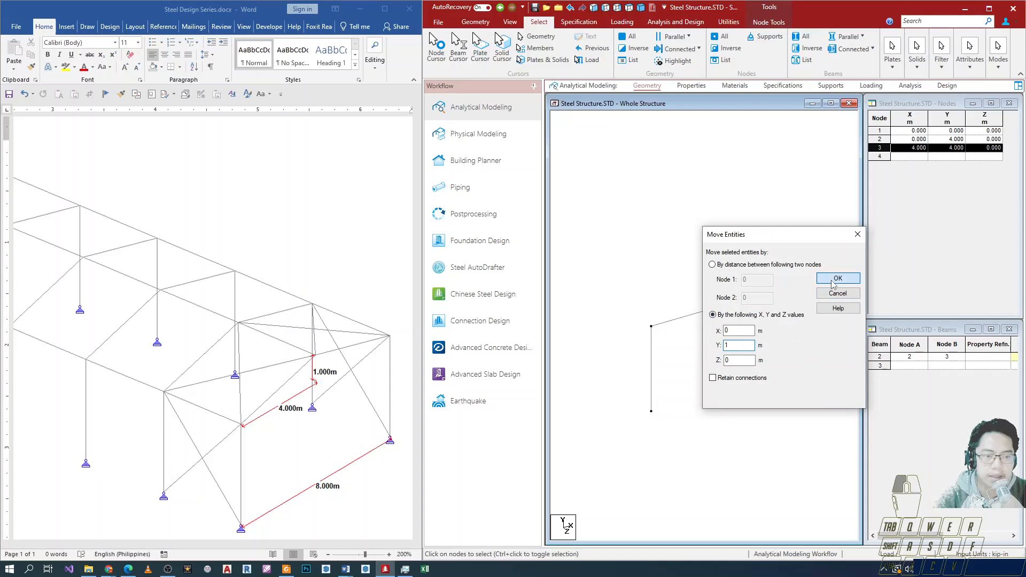
pyautogui.click(837, 277)
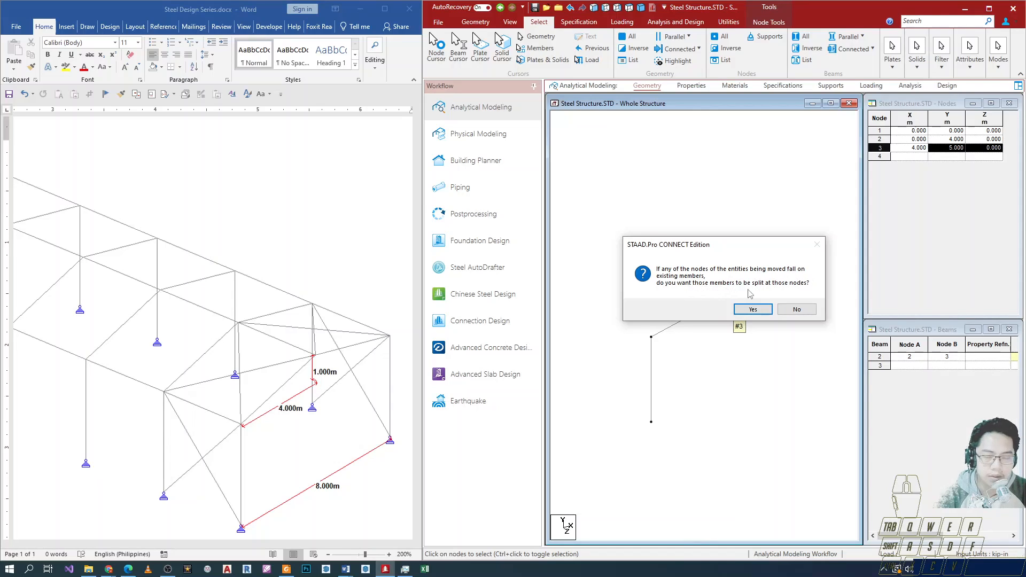
pyautogui.moveTo(759, 254); pyautogui.dragTo(876, 181)
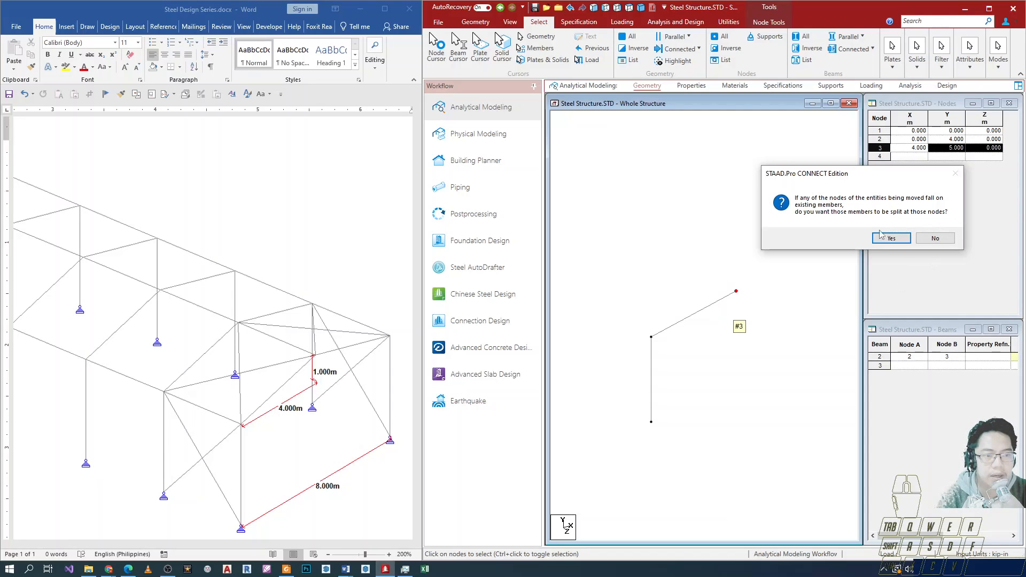
pyautogui.moveTo(859, 179); pyautogui.dragTo(781, 186)
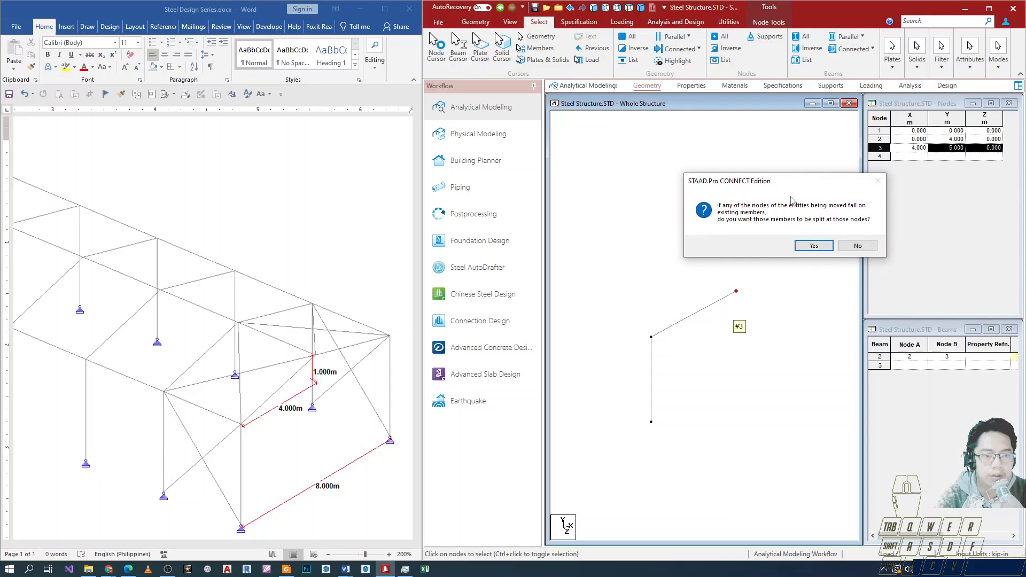
pyautogui.click(813, 246)
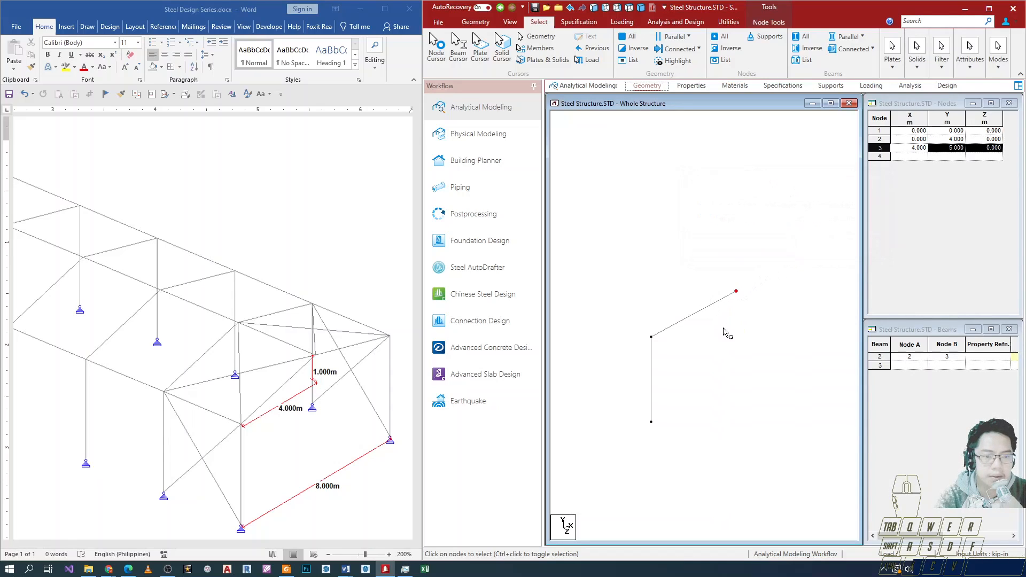
# - Move the beam's free end node another 1 m in Y, declining to split existing members
pyautogui.press('Left')
pyautogui.press('Left')
pyautogui.press('Left')
pyautogui.press('Up')
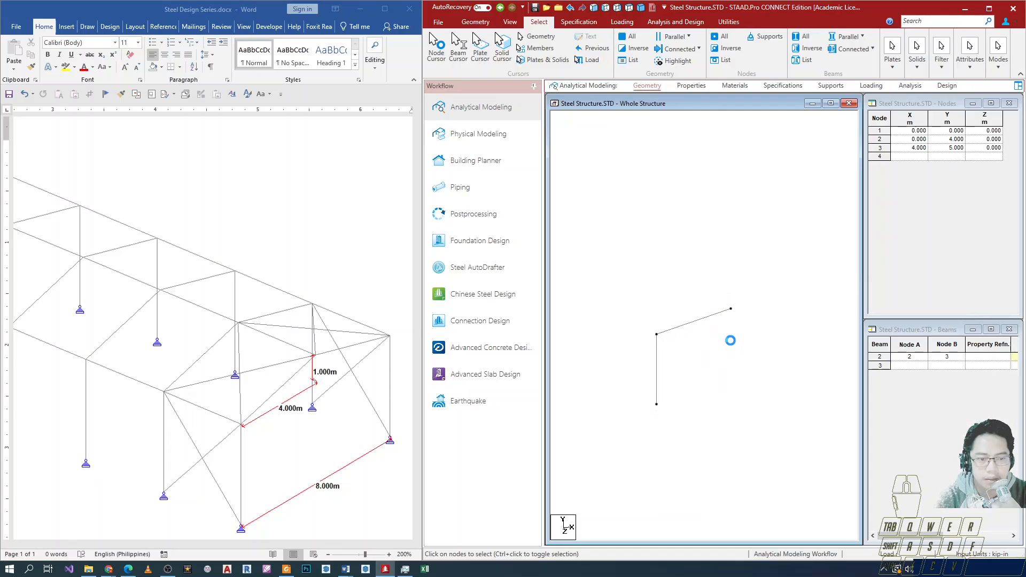
pyautogui.moveTo(747, 297); pyautogui.dragTo(723, 319)
pyautogui.press('F2')
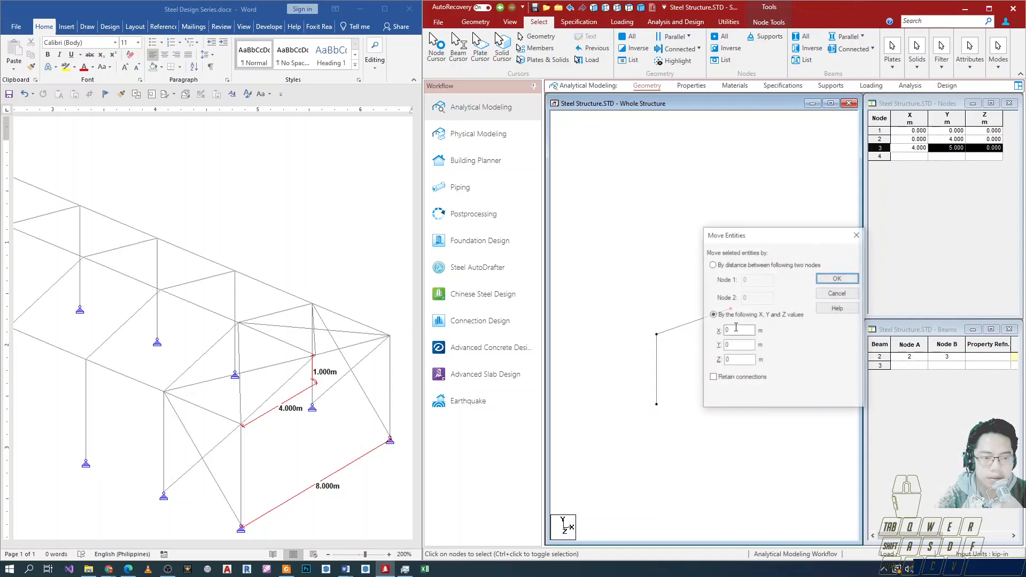
pyautogui.doubleClick(743, 345)
pyautogui.write('1')
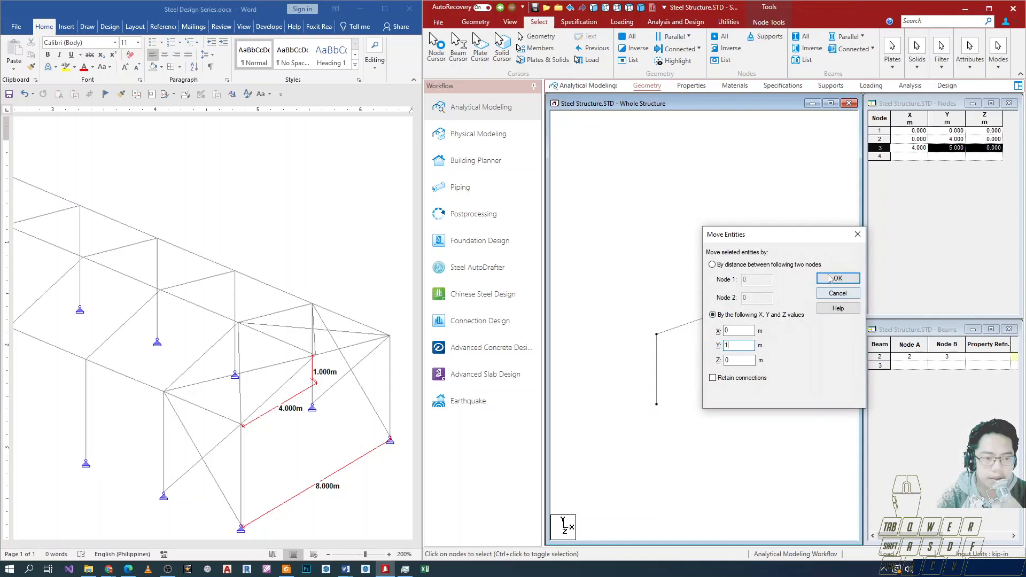
pyautogui.click(830, 279)
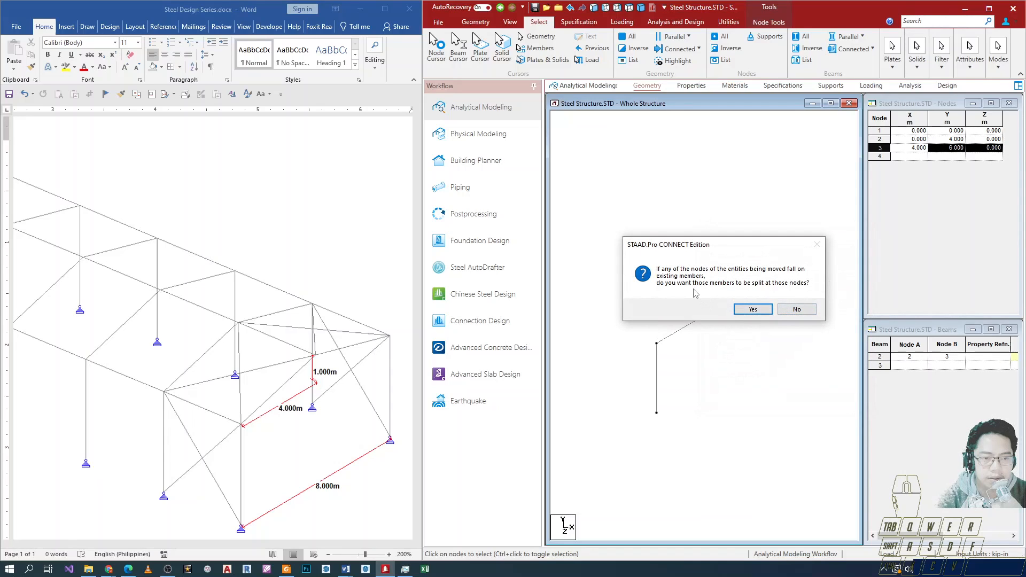
pyautogui.click(796, 310)
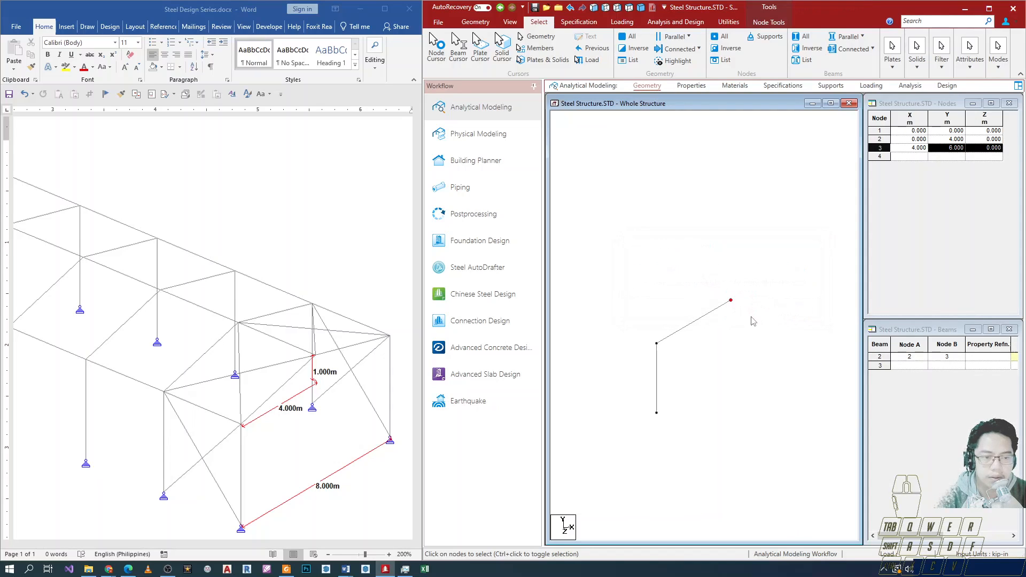
# - Move the same end node a further 1 m in Y with Retain connections enabled, accepting member splitting
pyautogui.press('F2')
pyautogui.click(713, 378)
pyautogui.doubleClick(735, 346)
pyautogui.write('1')
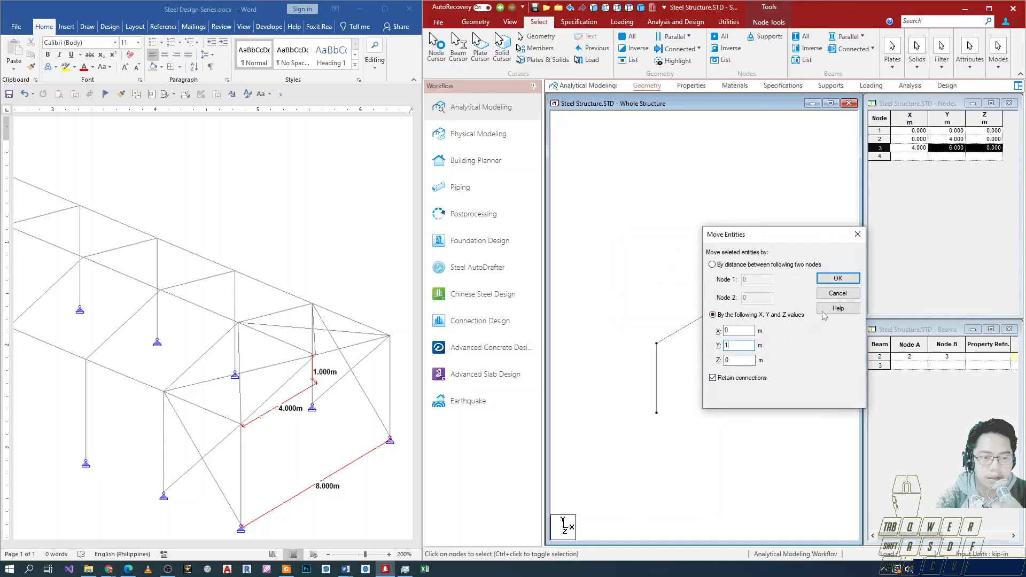
pyautogui.click(837, 278)
pyautogui.click(752, 309)
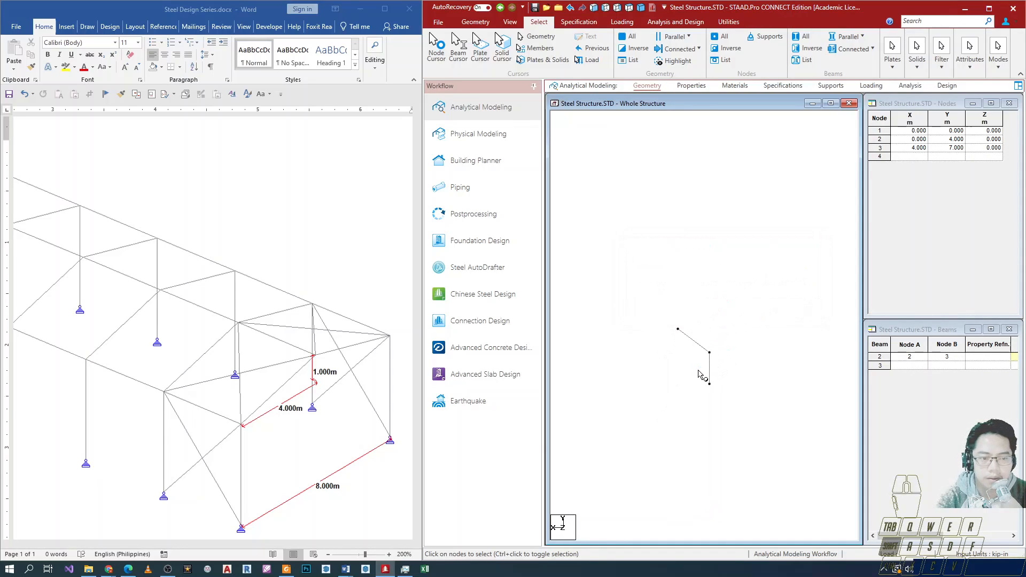
# - Undo the three 1 m moves of the beam's end node while viewing the frame from the front
pyautogui.click(509, 22)
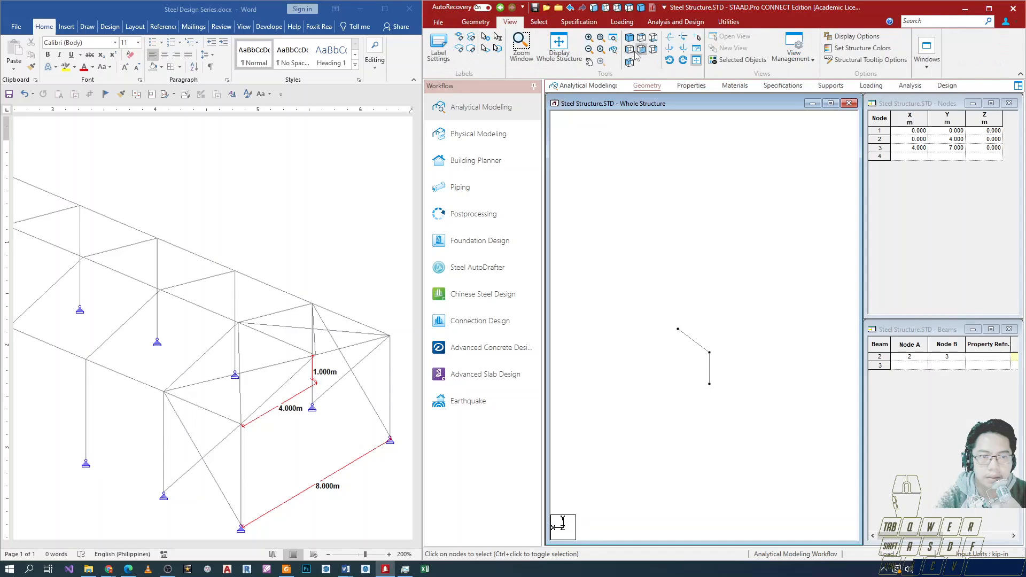
pyautogui.click(629, 49)
pyautogui.click(641, 49)
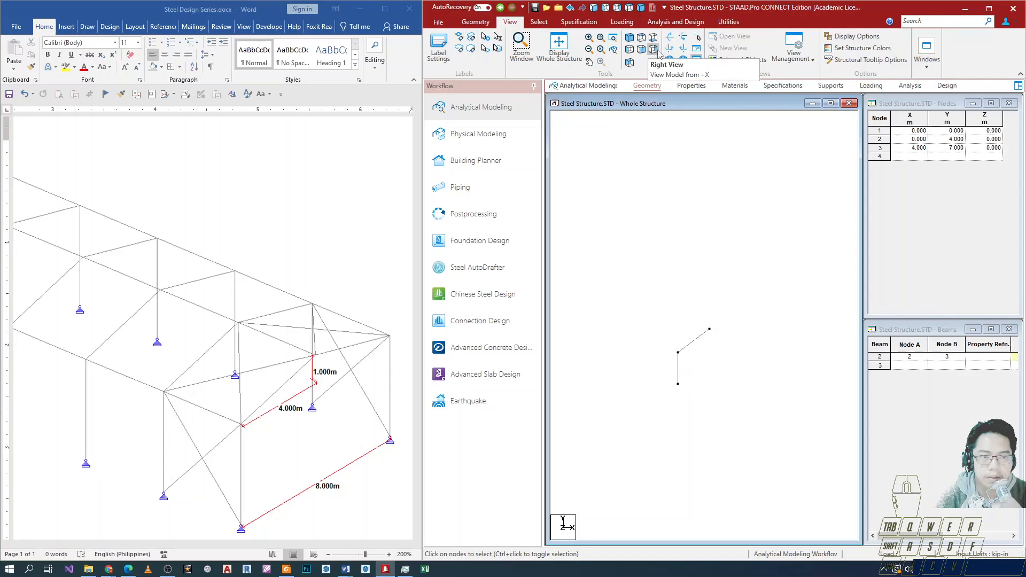
pyautogui.click(653, 49)
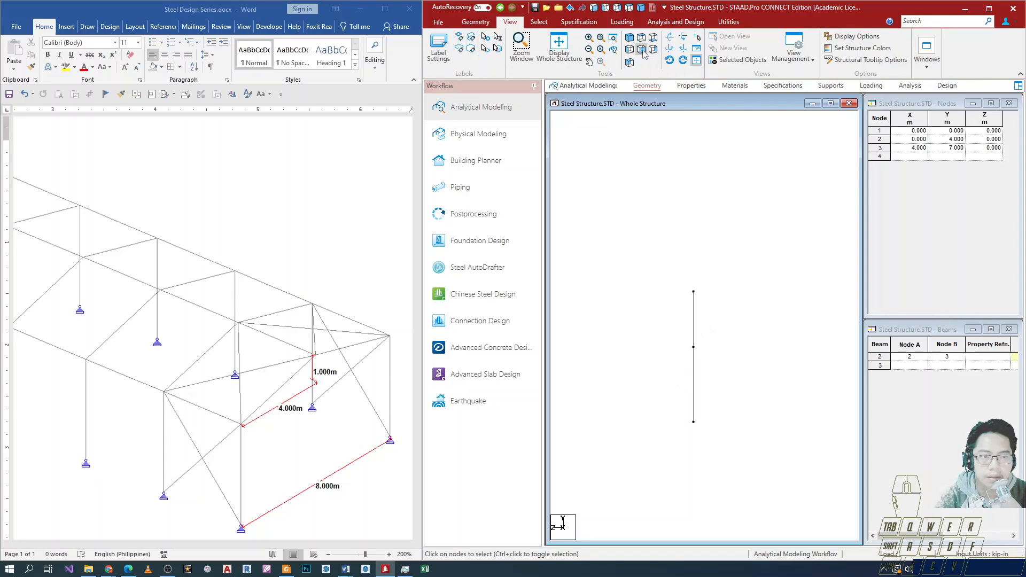
pyautogui.click(640, 50)
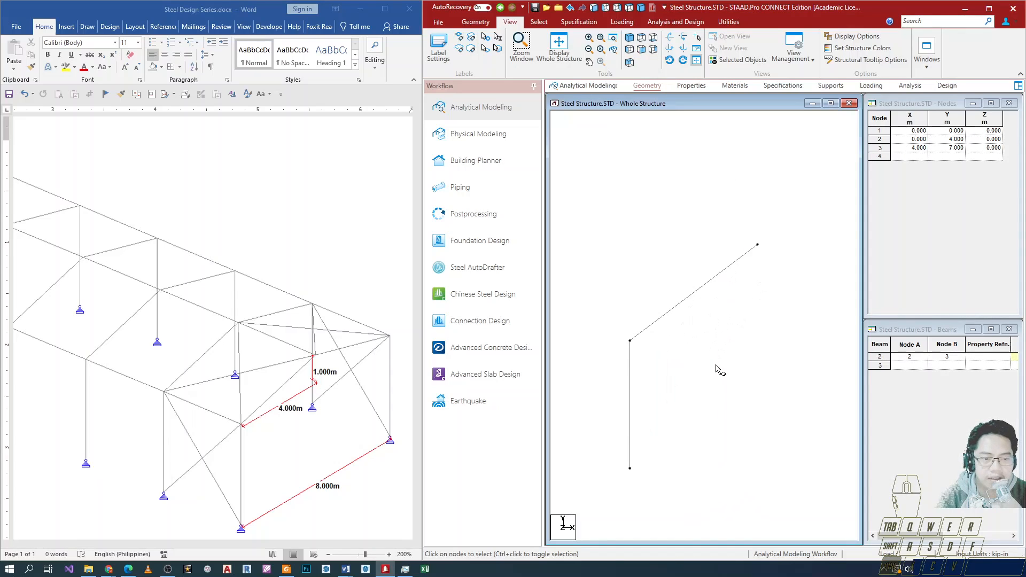
pyautogui.hotkey('ctrl', 'z')
pyautogui.hotkey('ctrl', 'z')
pyautogui.hotkey('ctrl', 'z')
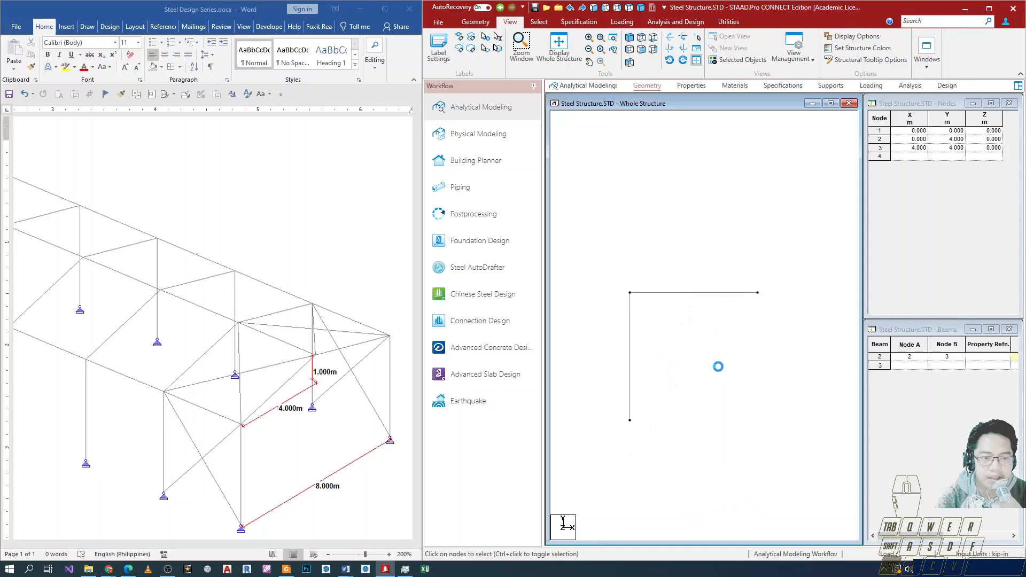
pyautogui.moveTo(749, 279); pyautogui.dragTo(776, 308)
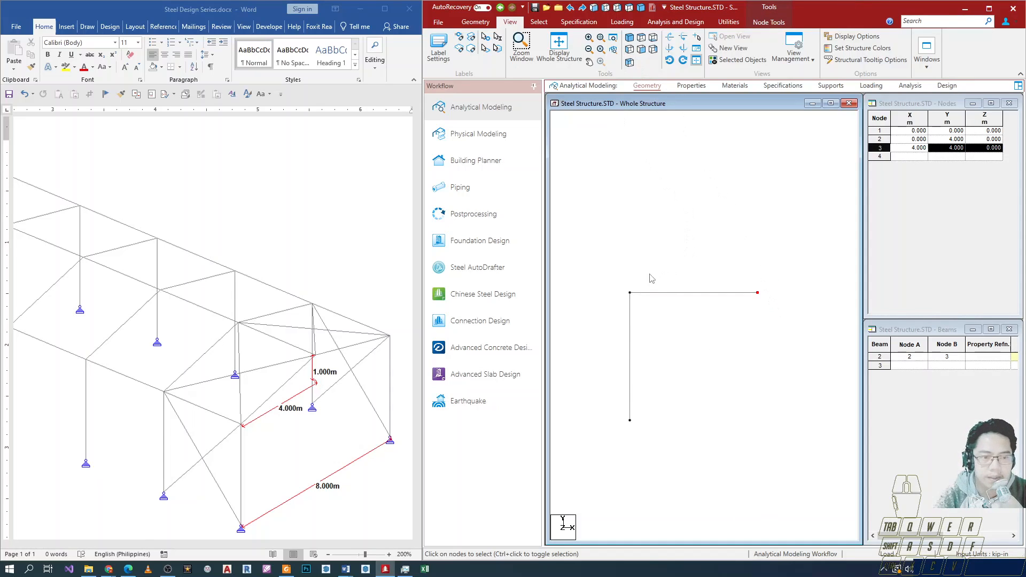
pyautogui.moveTo(601, 254); pyautogui.dragTo(790, 447)
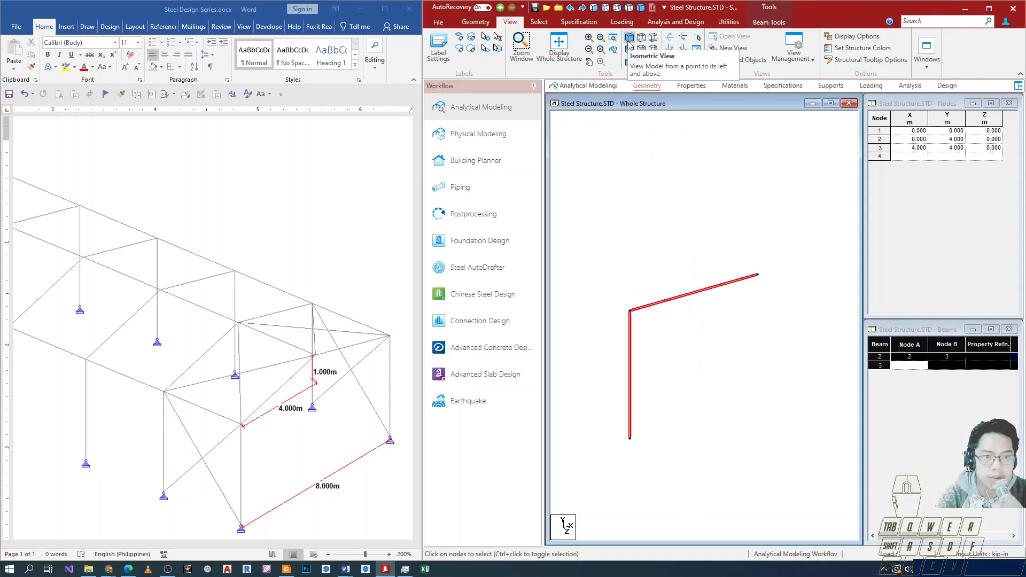
pyautogui.click(488, 23)
pyautogui.click(510, 21)
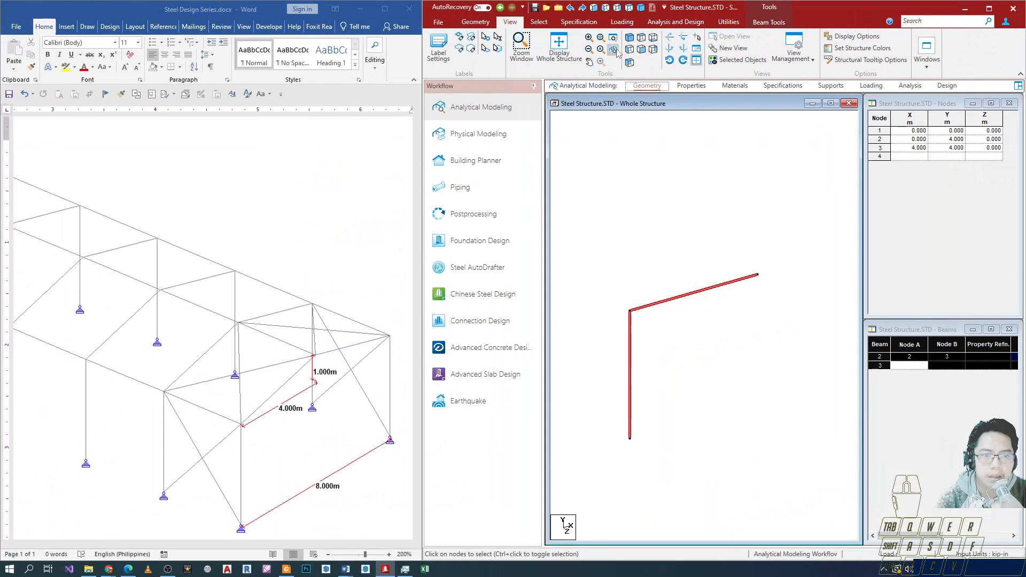
pyautogui.click(642, 49)
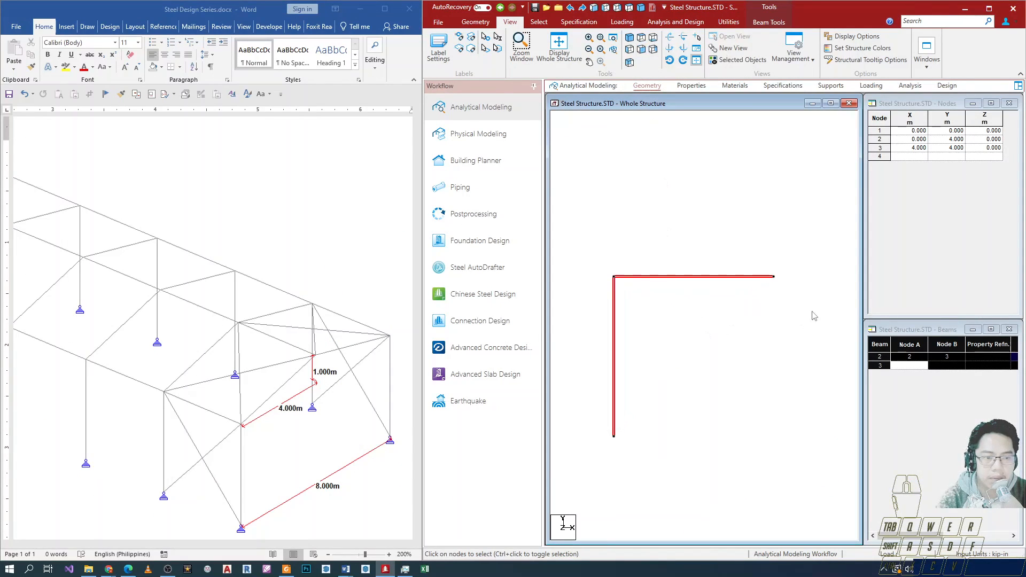
pyautogui.click(744, 327)
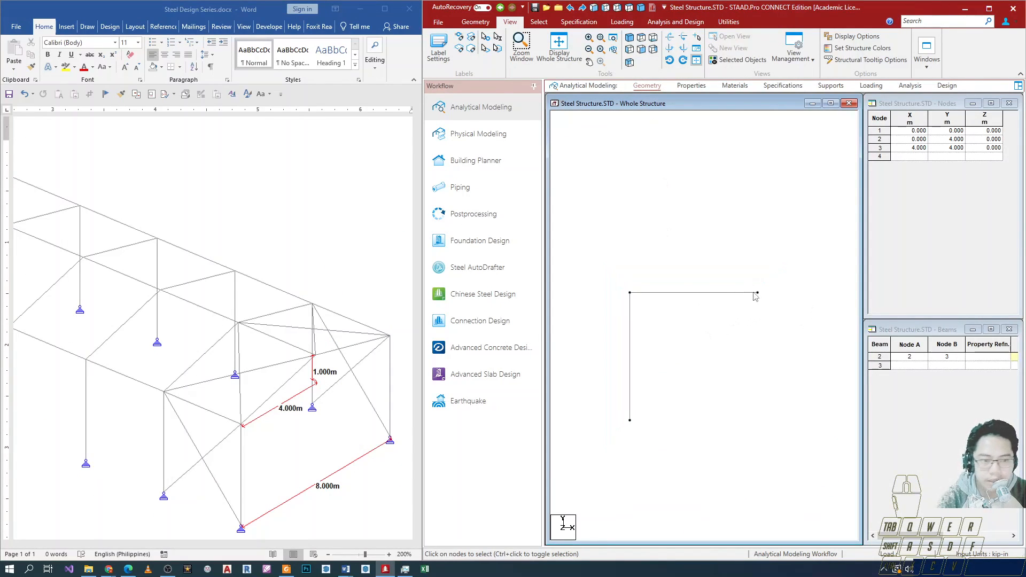
# - Move the beam's free end node by 1 m in Y without retaining connections, accepting splitting of existing members
pyautogui.click(539, 23)
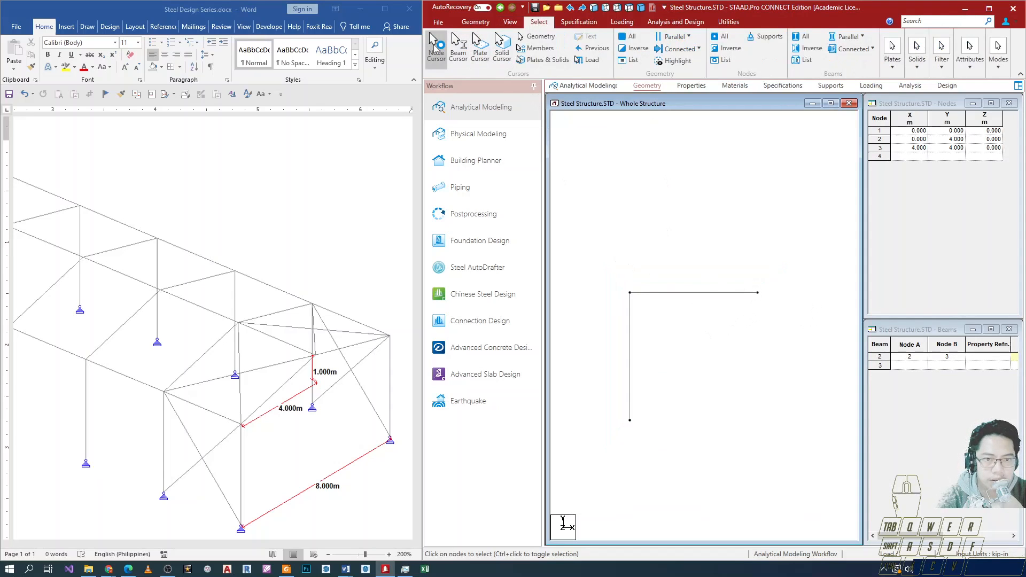
pyautogui.click(757, 293)
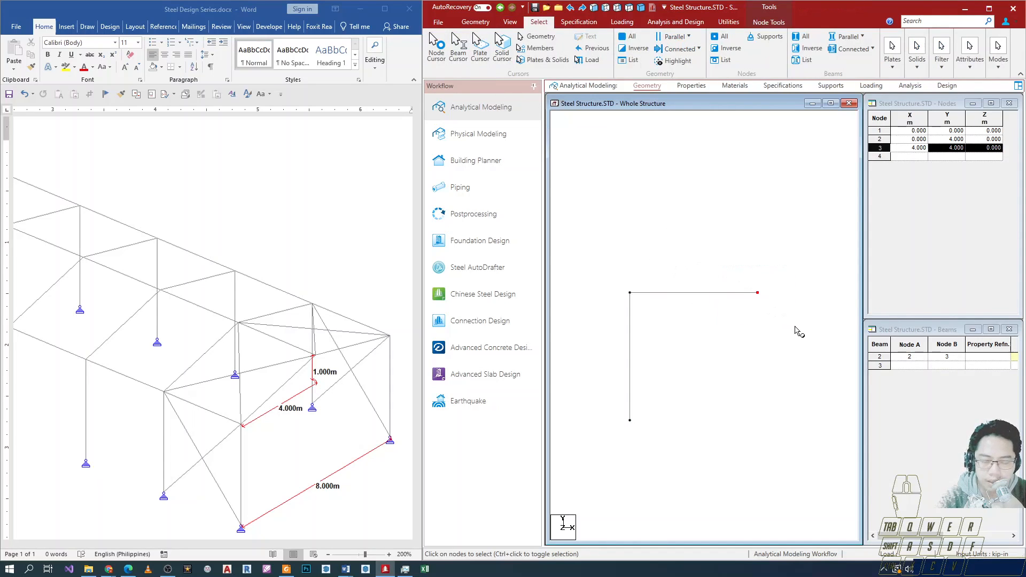
pyautogui.press('F2')
pyautogui.moveTo(747, 235); pyautogui.dragTo(742, 210)
pyautogui.doubleClick(721, 320)
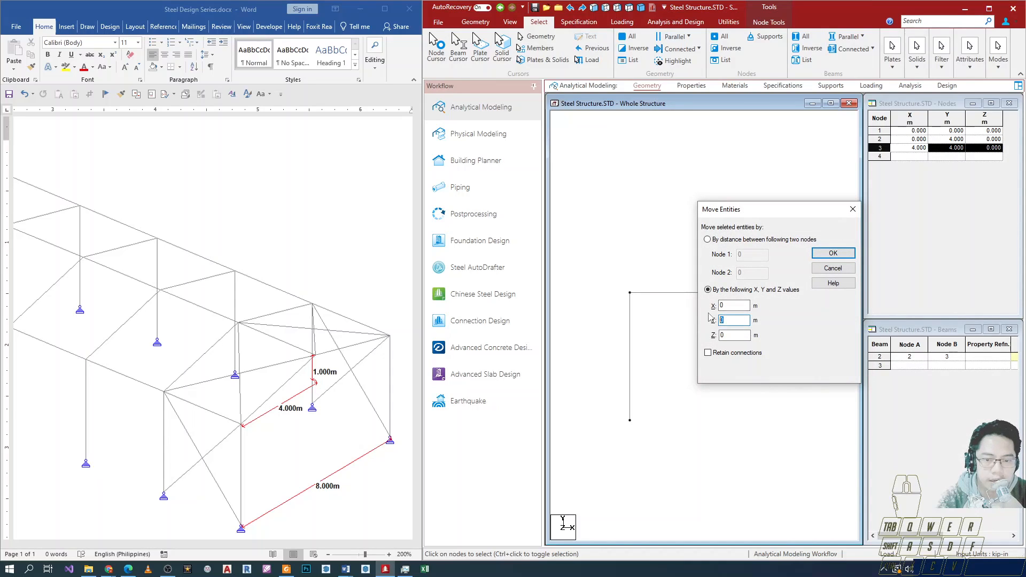
pyautogui.write('1')
pyautogui.click(822, 257)
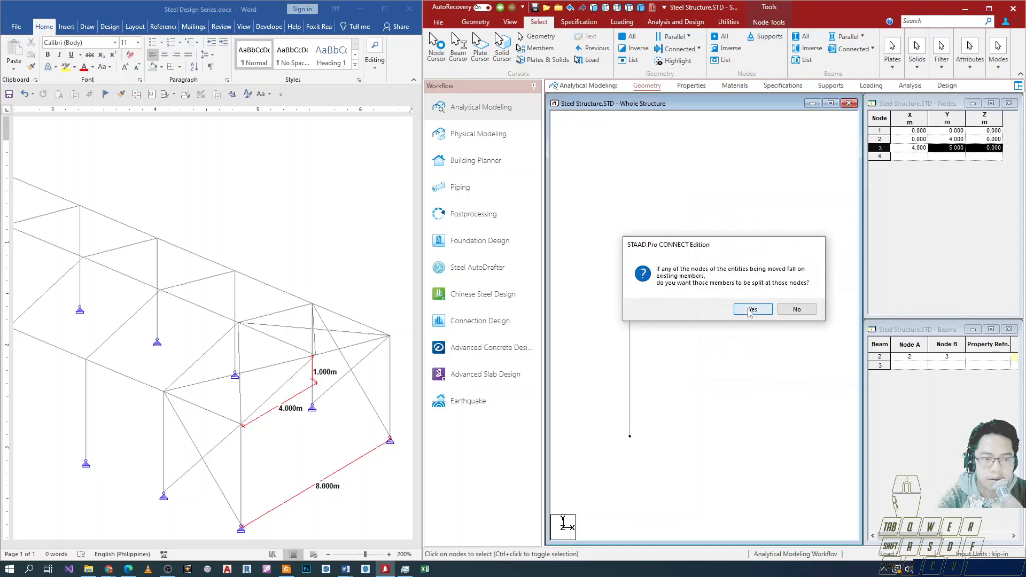
pyautogui.click(752, 310)
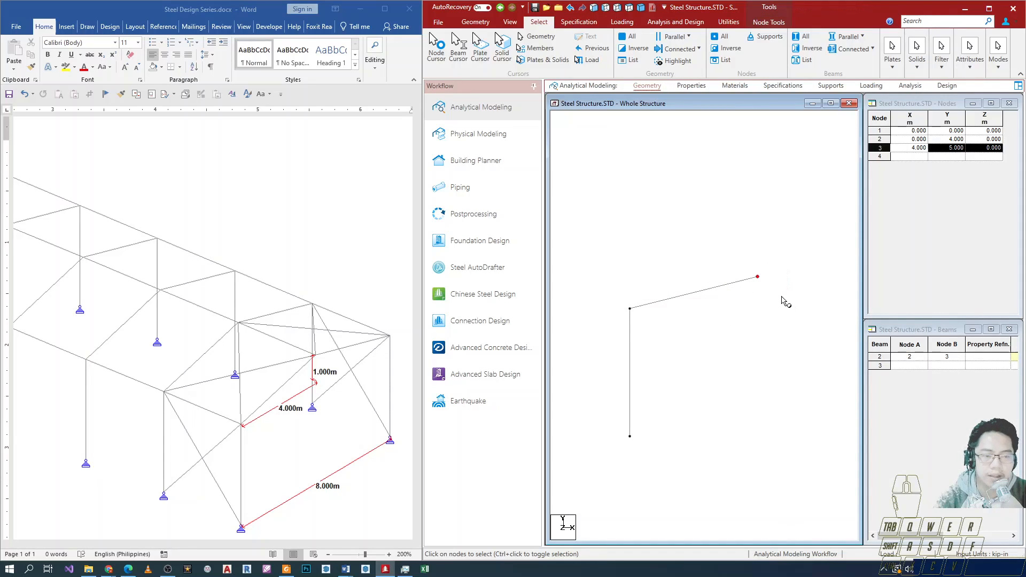
pyautogui.scroll(-3, 682, 315)
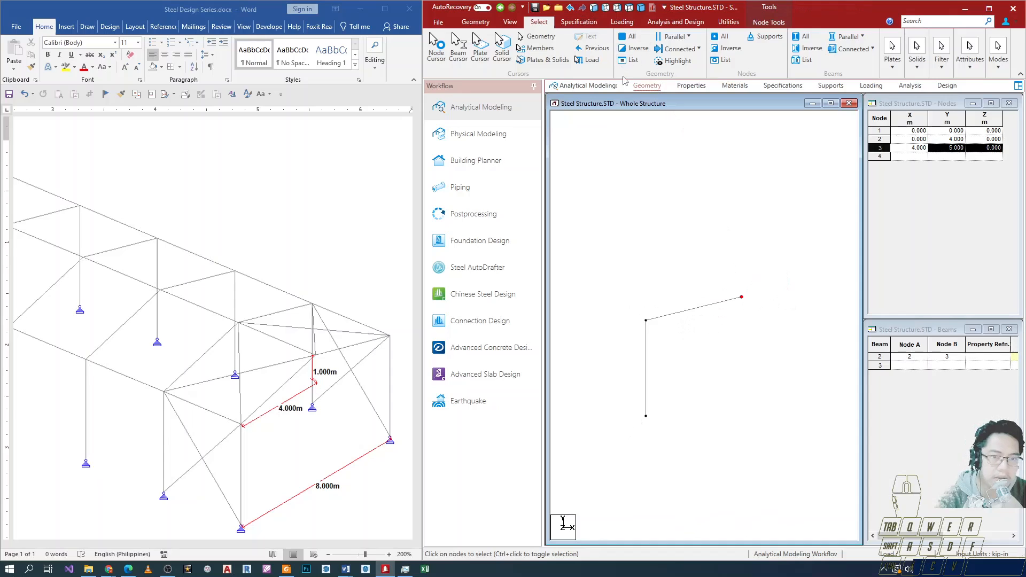
pyautogui.scroll(2, 707, 285)
pyautogui.scroll(1, 710, 292)
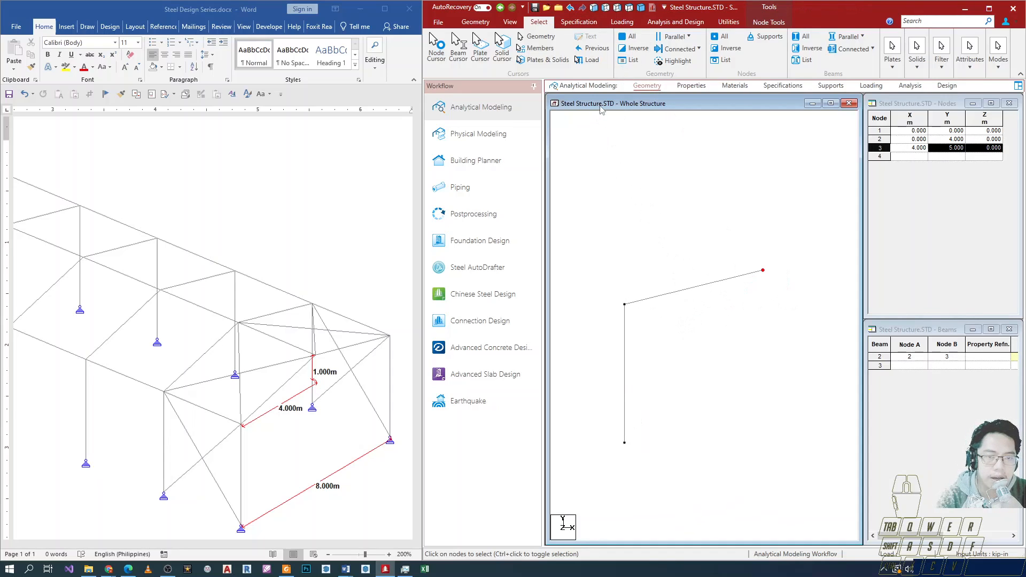
pyautogui.scroll(-2, 721, 289)
pyautogui.click(632, 273)
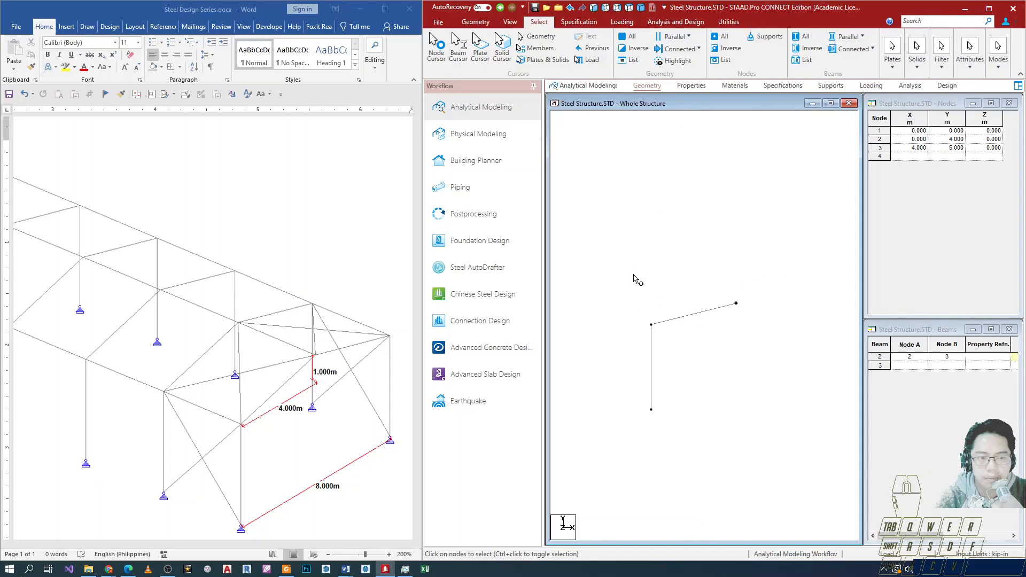
# - Select the column and the sloping rafter together using the Beam Cursor
pyautogui.click(475, 22)
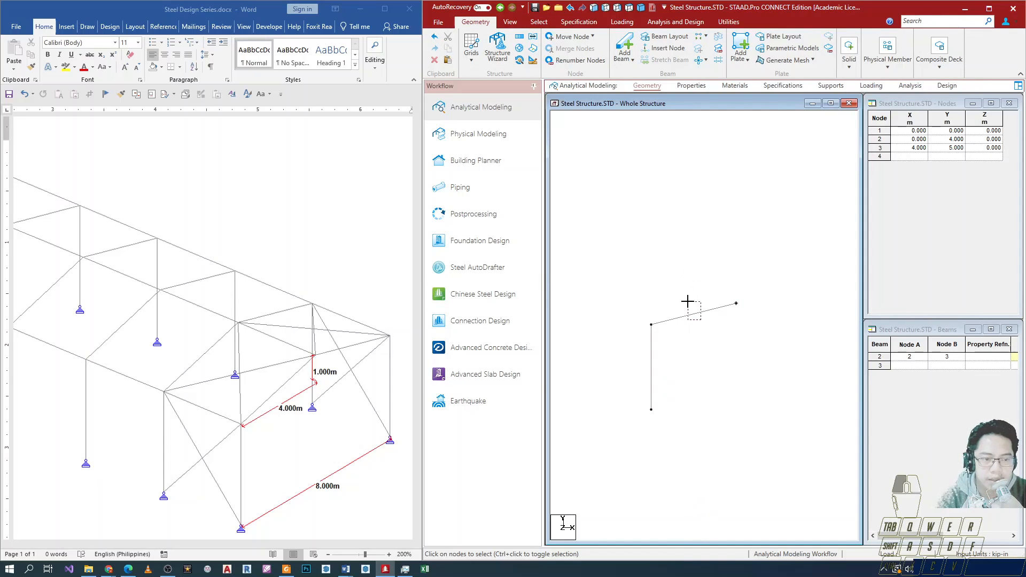
pyautogui.click(695, 316)
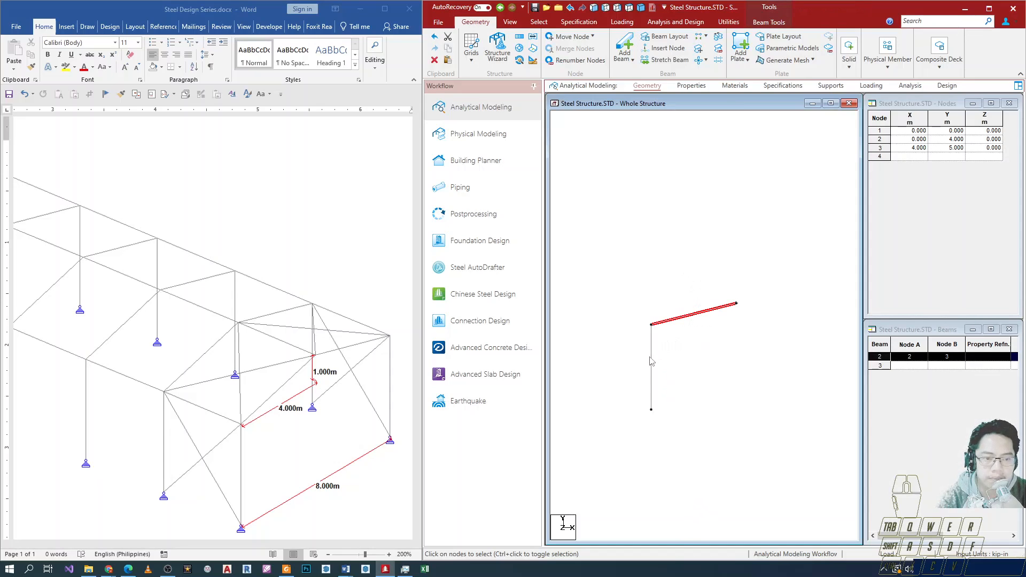
pyautogui.click(651, 362)
pyautogui.click(623, 259)
pyautogui.scroll(-3, 646, 338)
pyautogui.scroll(3, 647, 345)
pyautogui.scroll(-1, 651, 345)
pyautogui.moveTo(746, 286); pyautogui.dragTo(636, 406)
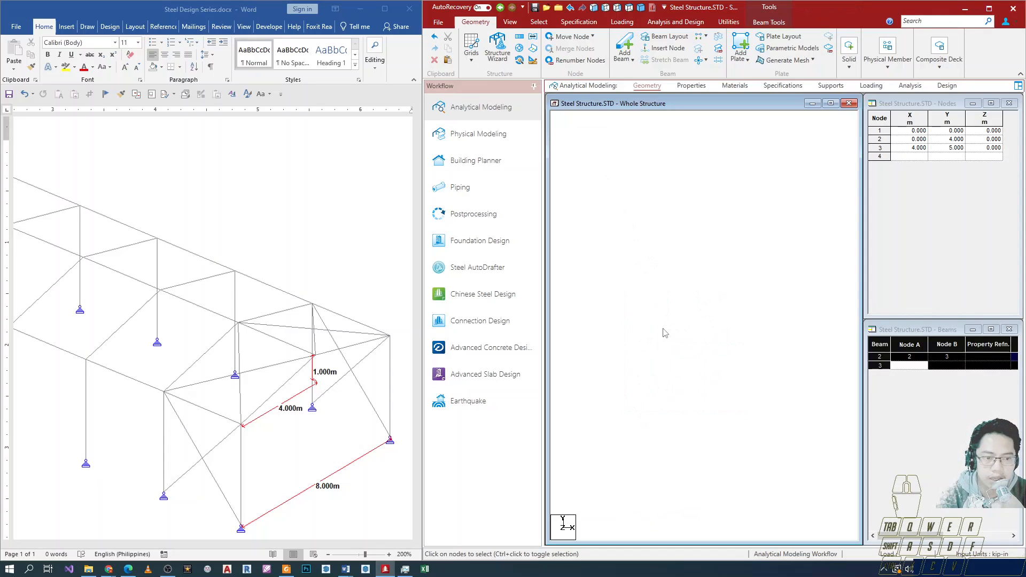
pyautogui.click(690, 280)
pyautogui.moveTo(760, 279); pyautogui.dragTo(642, 453)
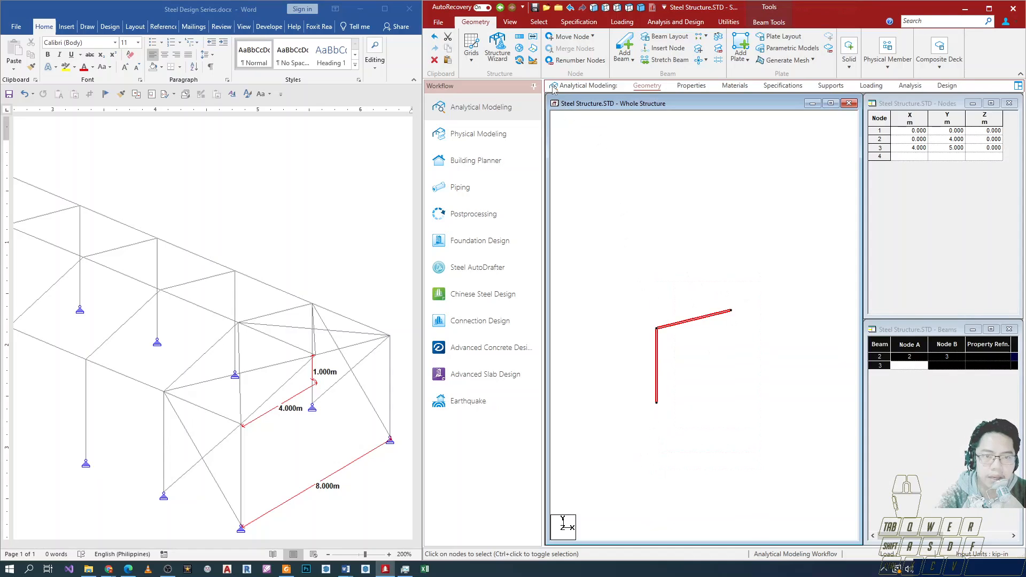
pyautogui.click(538, 22)
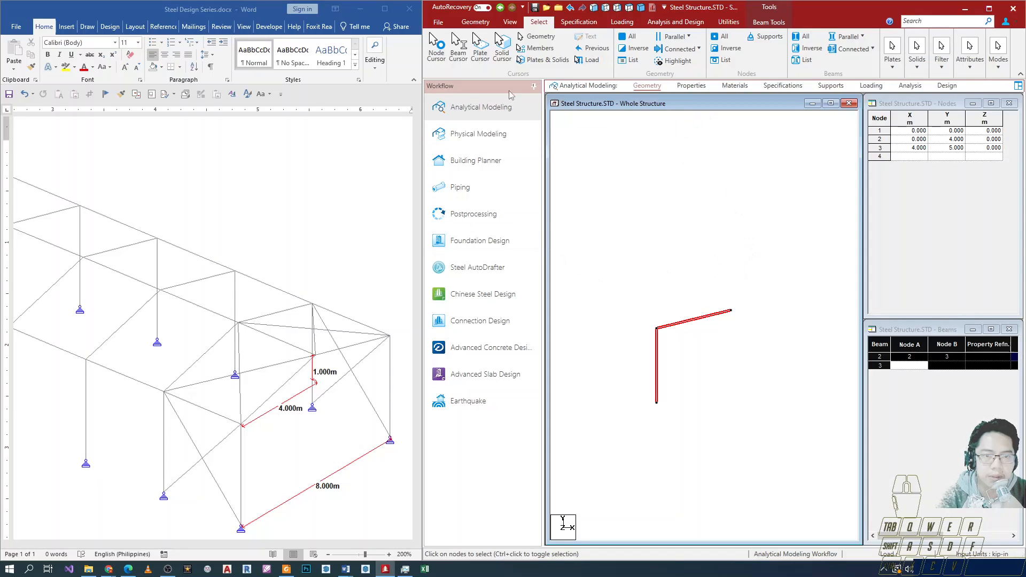
pyautogui.click(537, 36)
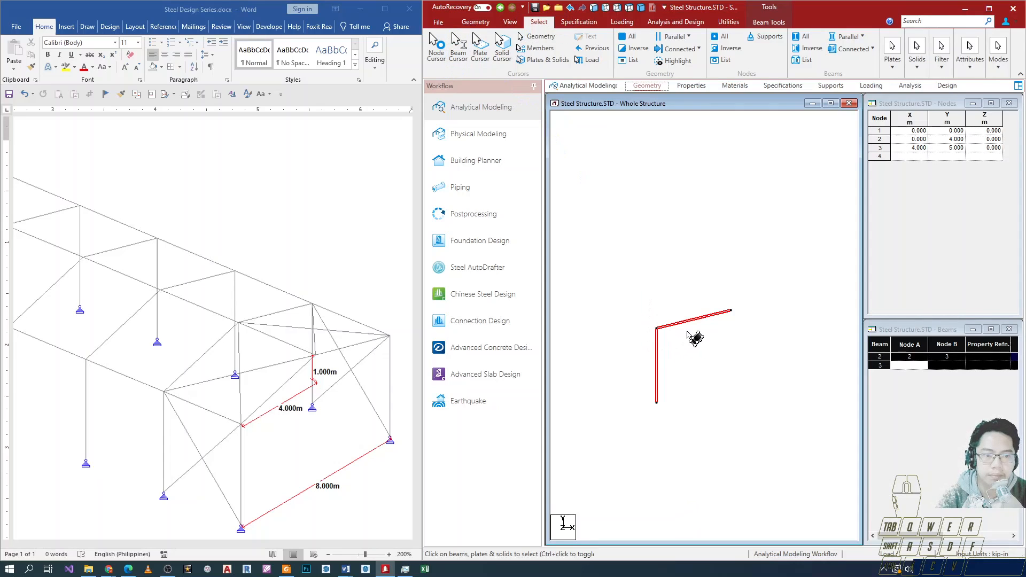
pyautogui.click(460, 51)
pyautogui.moveTo(769, 275); pyautogui.dragTo(618, 419)
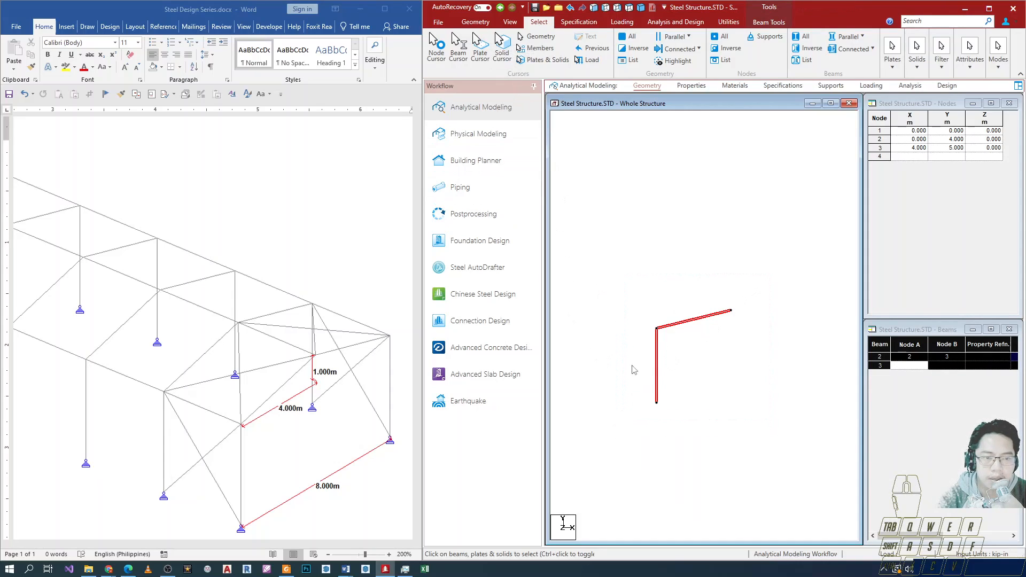
# - Mirror the selected column and rafter in Copy mode about the Y-Z plane through the rafter's upper end node at X = 4 m
pyautogui.scroll(-1, 332, 364)
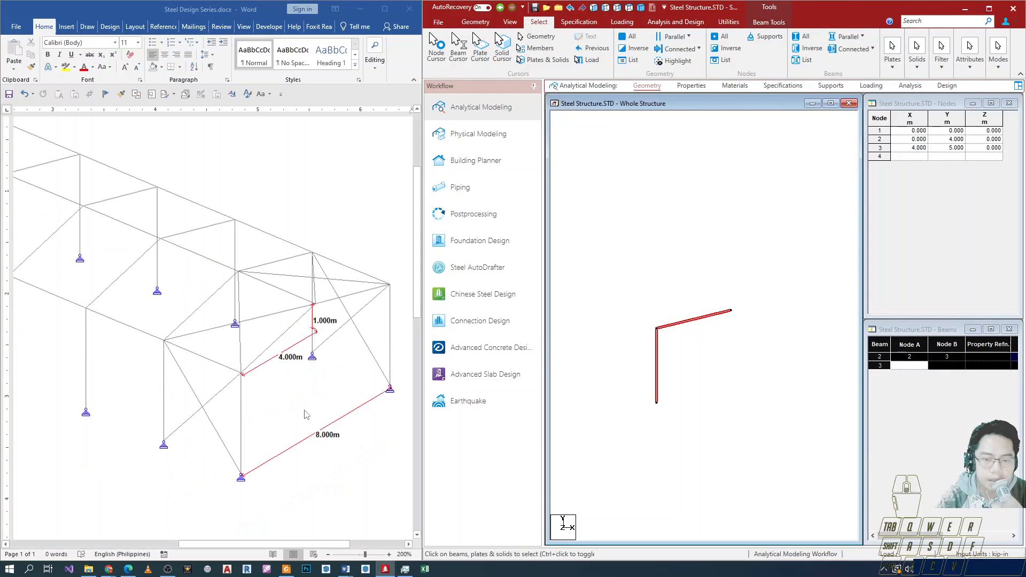
pyautogui.moveTo(262, 545)
pyautogui.mouseDown()
pyautogui.moveTo(245, 545)
pyautogui.moveTo(290, 545)
pyautogui.mouseUp()
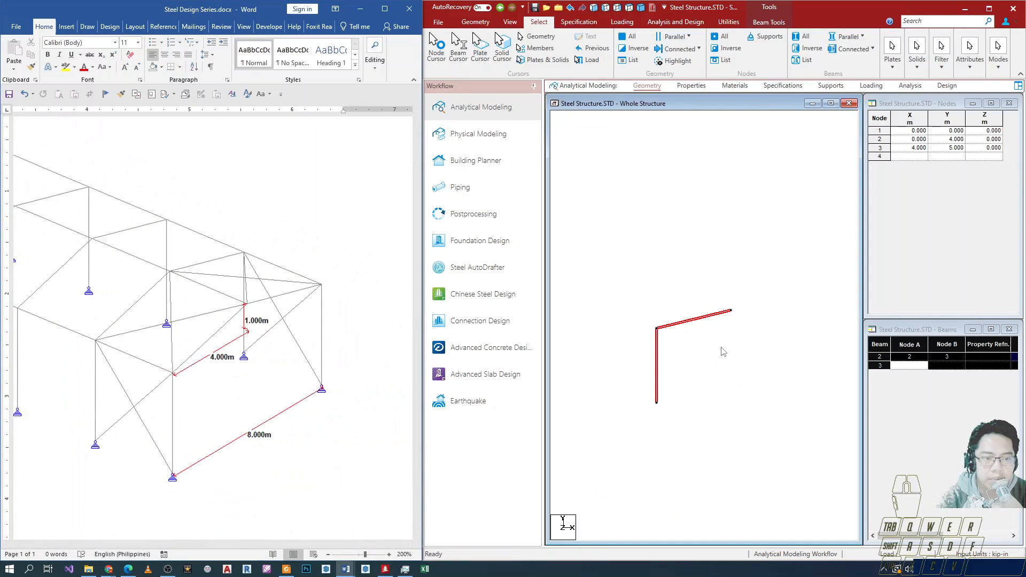
pyautogui.click(474, 21)
pyautogui.click(474, 22)
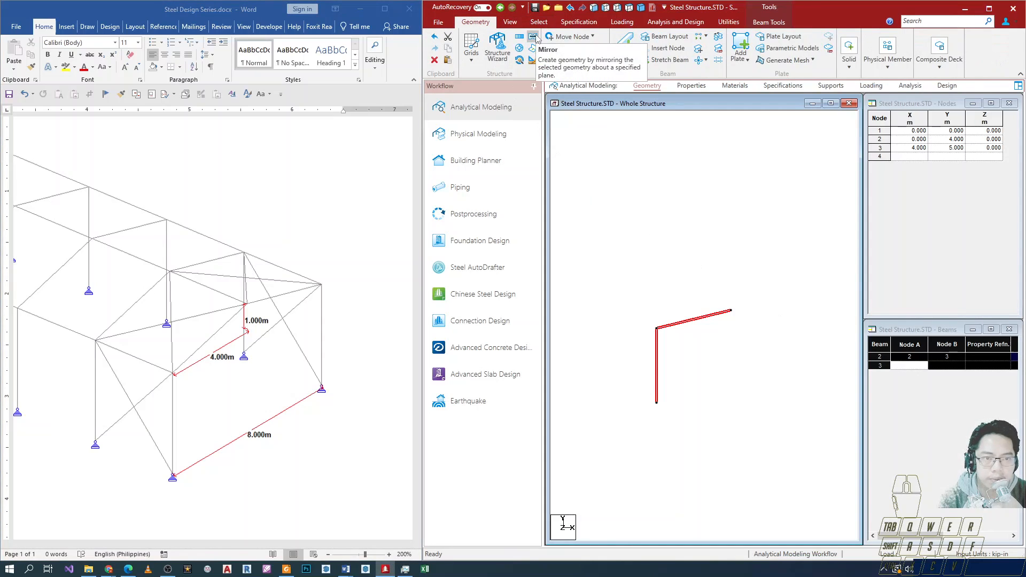
pyautogui.click(533, 37)
pyautogui.moveTo(742, 236); pyautogui.dragTo(820, 120)
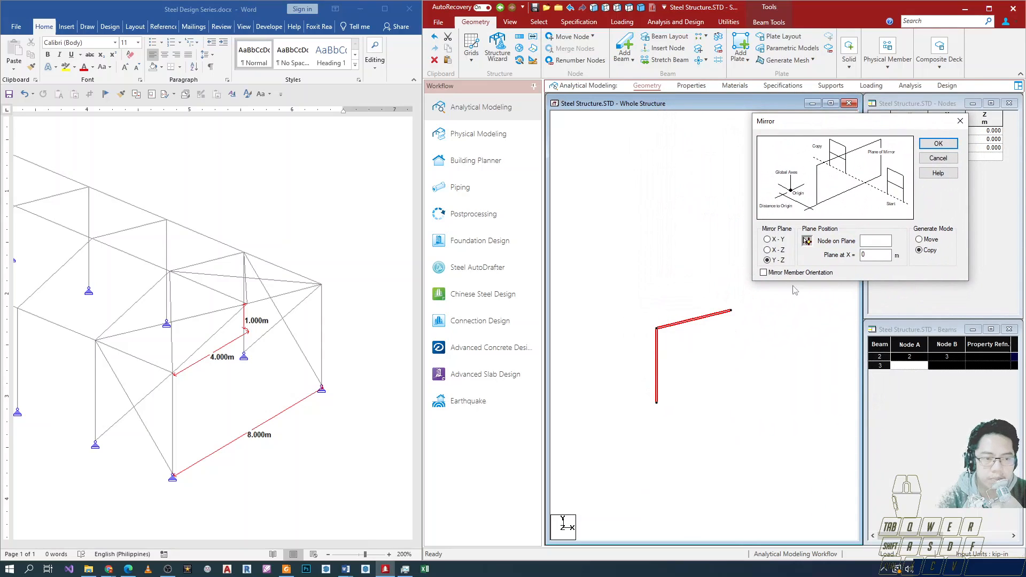
pyautogui.moveTo(755, 217); pyautogui.dragTo(801, 277)
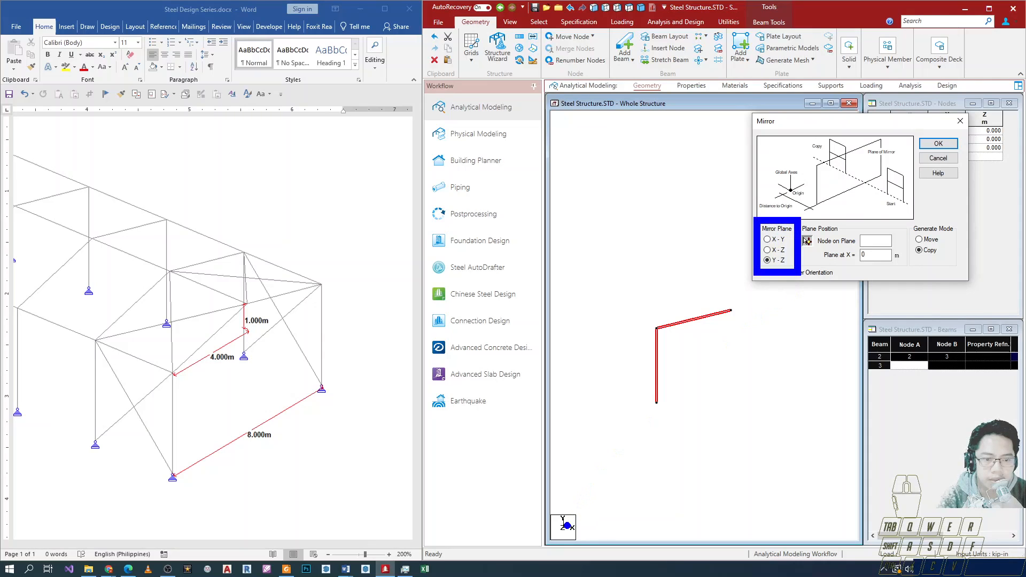
pyautogui.moveTo(554, 510); pyautogui.dragTo(573, 536)
pyautogui.moveTo(728, 275); pyautogui.dragTo(734, 418)
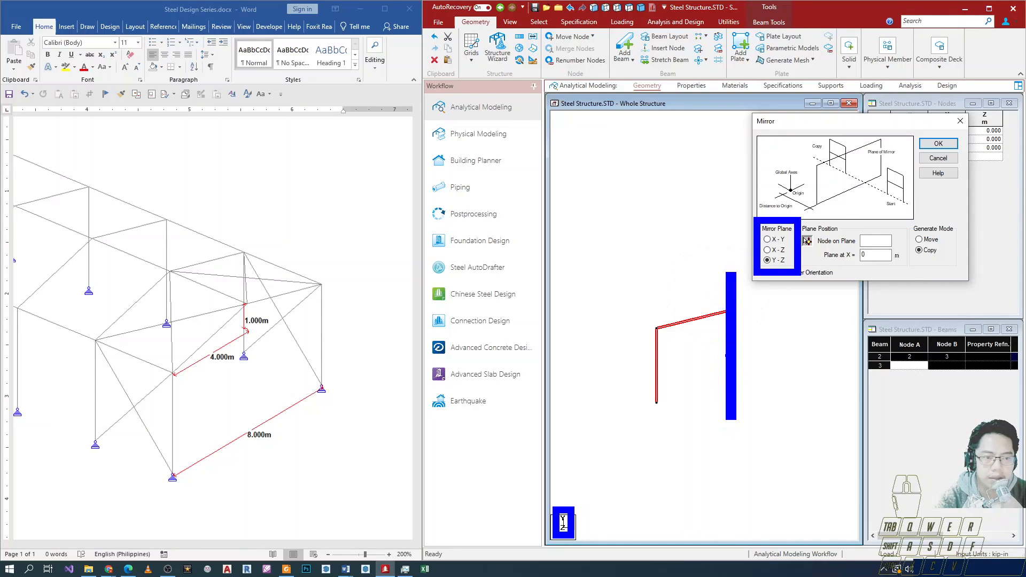
pyautogui.press('Escape')
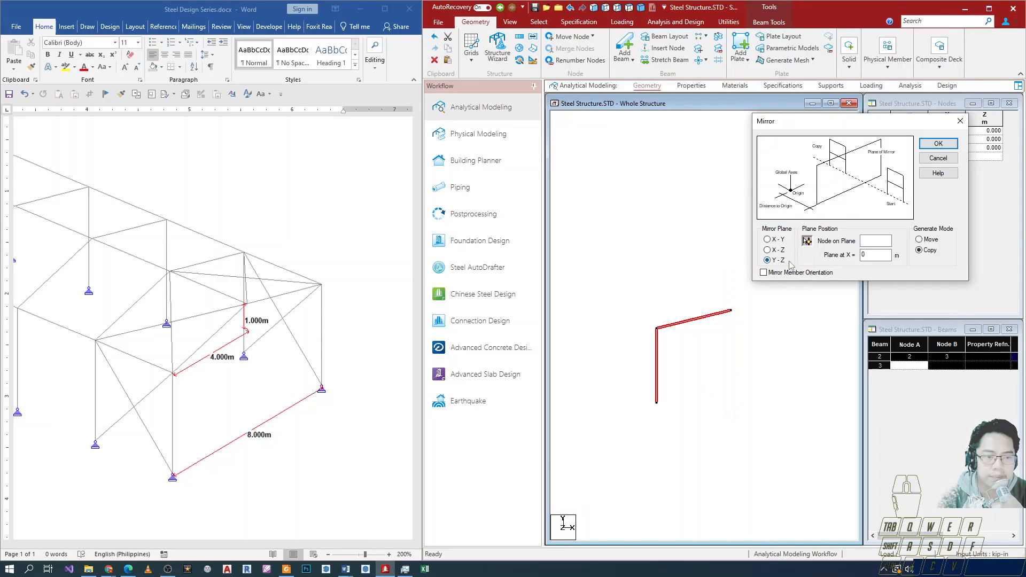
pyautogui.click(808, 241)
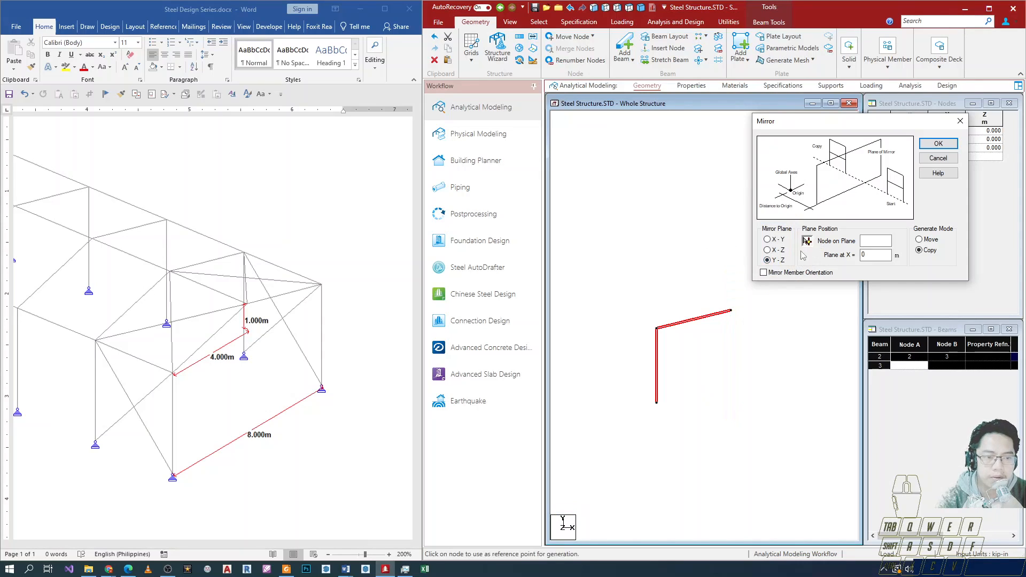
pyautogui.click(730, 311)
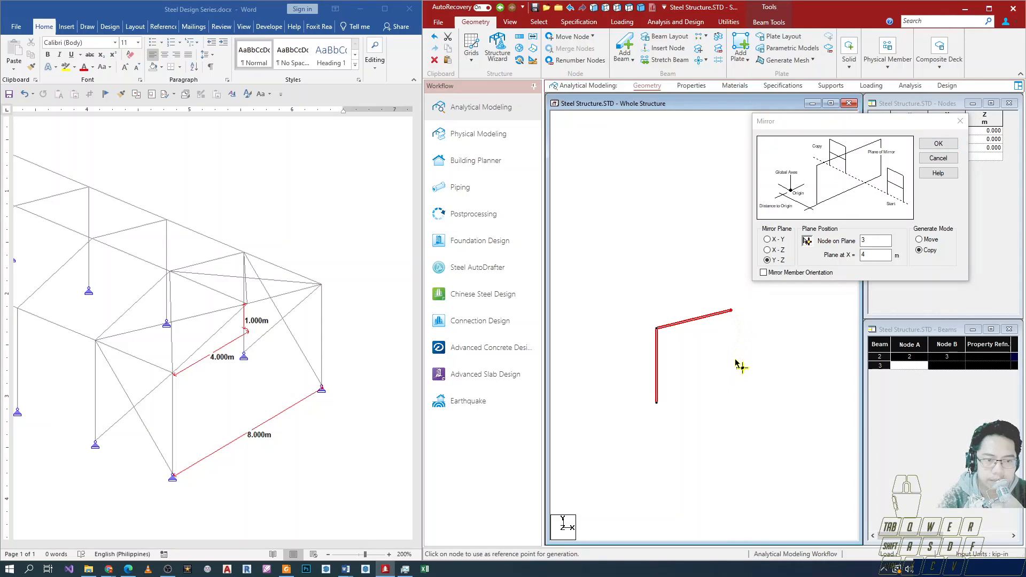
pyautogui.moveTo(876, 130); pyautogui.dragTo(780, 130)
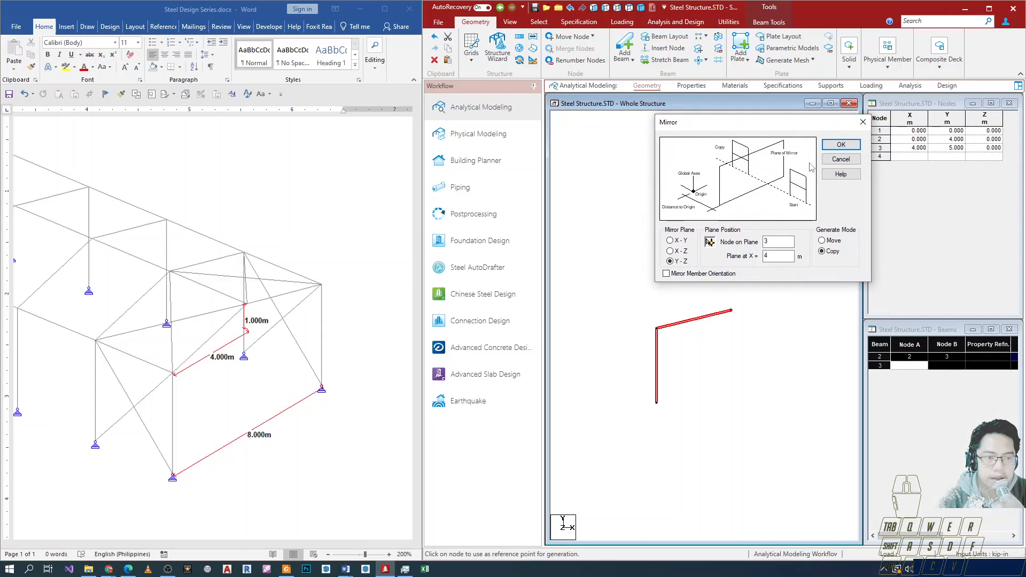
pyautogui.click(855, 145)
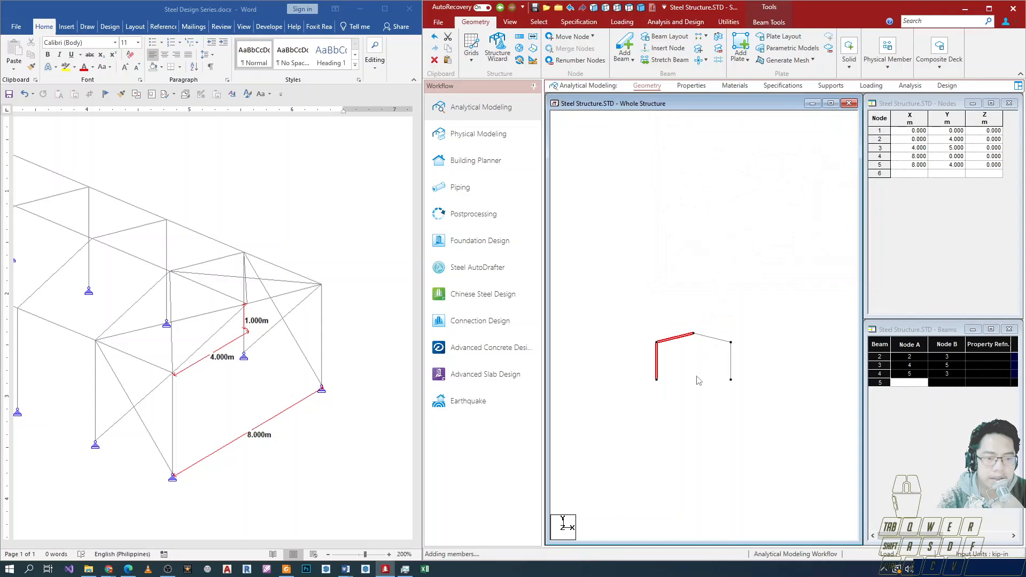
# - Select all members of the gable frame and examine the full warehouse layout in the Word reference drawing
pyautogui.moveTo(572, 275); pyautogui.dragTo(838, 439)
pyautogui.scroll(-2, 811, 426)
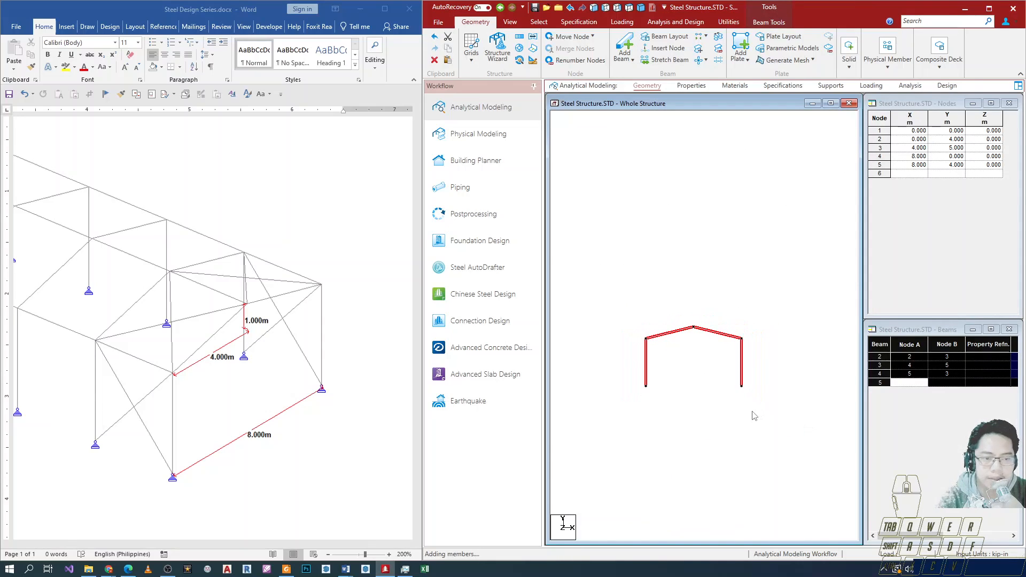
pyautogui.scroll(-1, 719, 382)
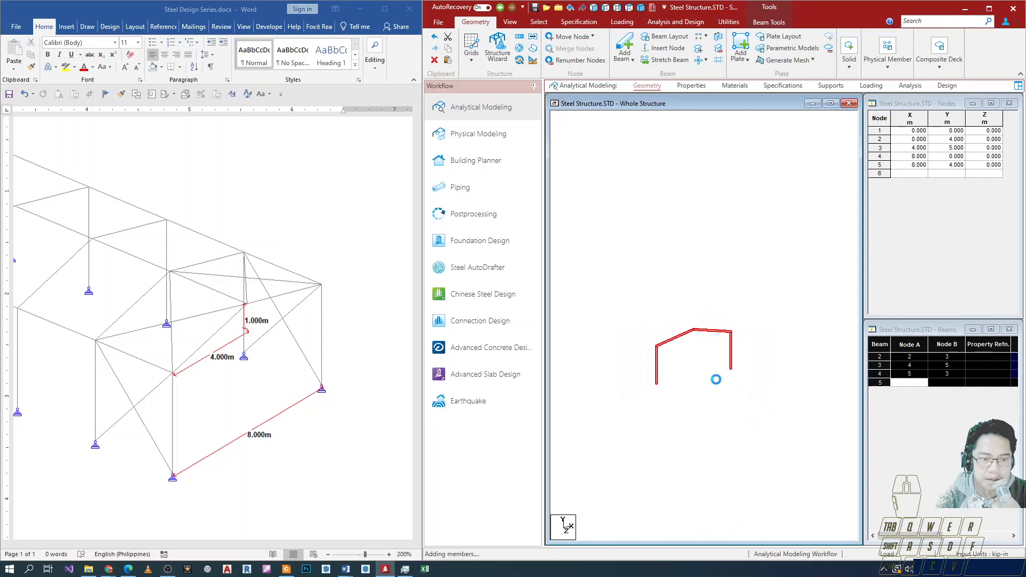
pyautogui.scroll(-4, 240, 360)
pyautogui.scroll(6, 279, 294)
pyautogui.keyDown('ctrl'); pyautogui.scroll(-8, 261, 542); pyautogui.keyUp('ctrl')
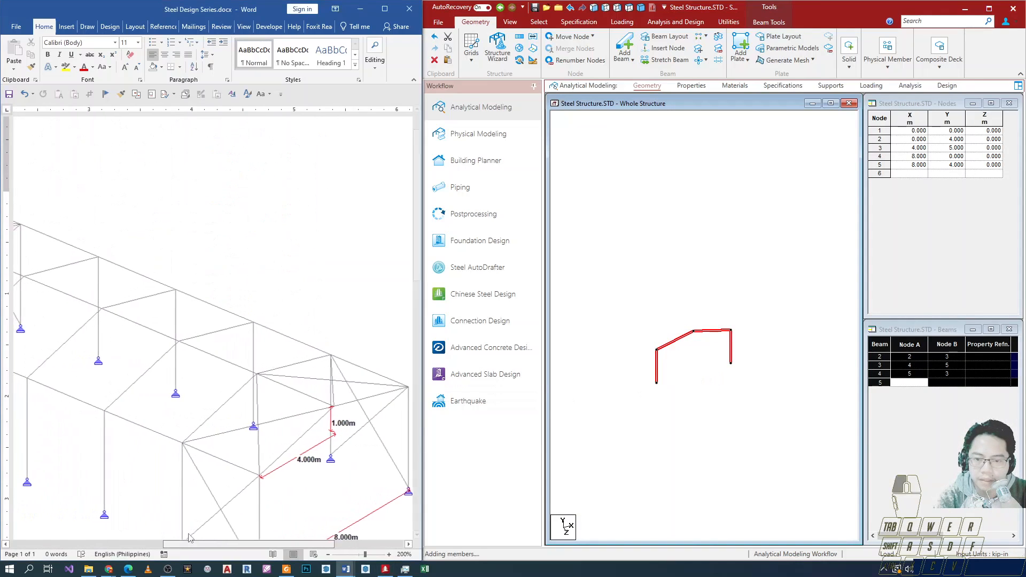
pyautogui.hscroll(-3, 229, 513)
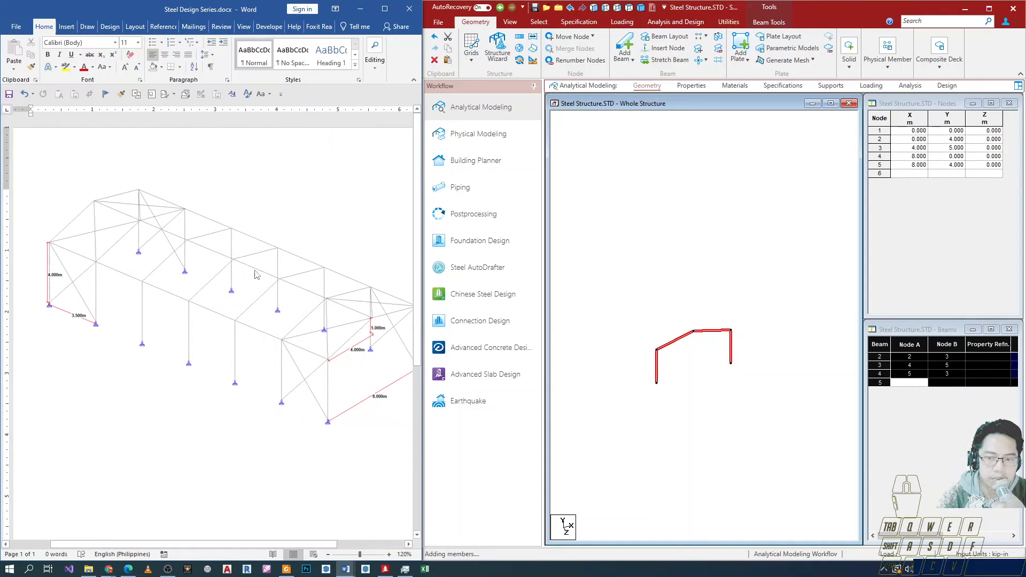
pyautogui.scroll(4, 664, 348)
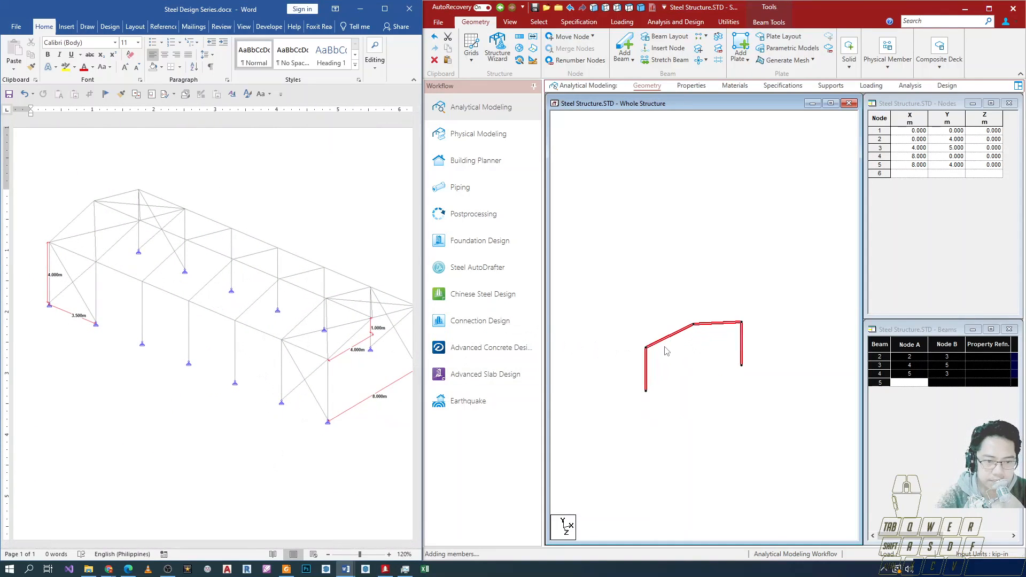
pyautogui.moveTo(656, 353); pyautogui.dragTo(724, 366, button='middle')
pyautogui.scroll(-2, 693, 355)
pyautogui.scroll(-2, 694, 359)
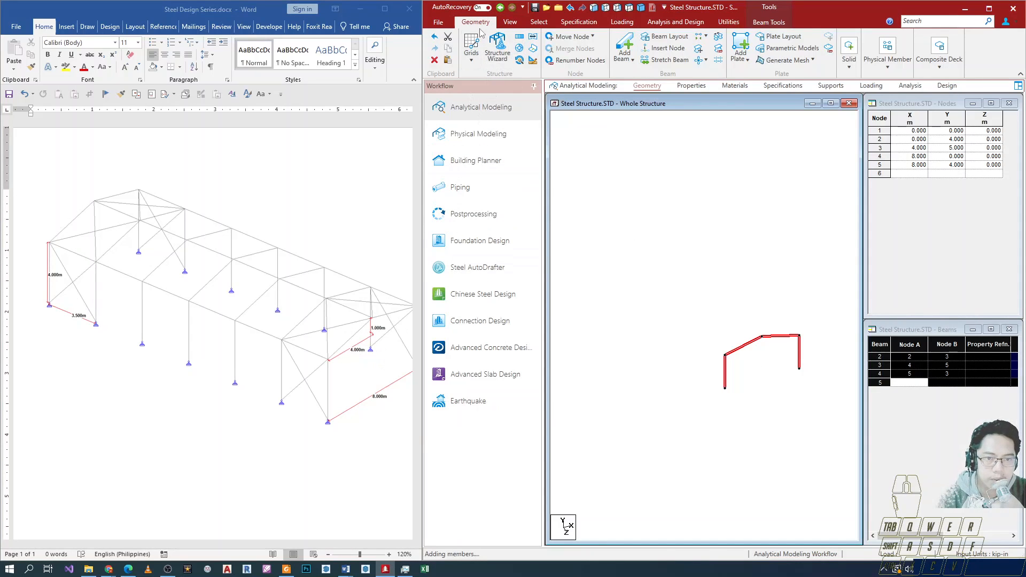
pyautogui.hotkey('ctrl', '2')
pyautogui.keyDown('ctrl'); pyautogui.moveTo(457, 31); pyautogui.dragTo(505, 12); pyautogui.keyUp('ctrl')
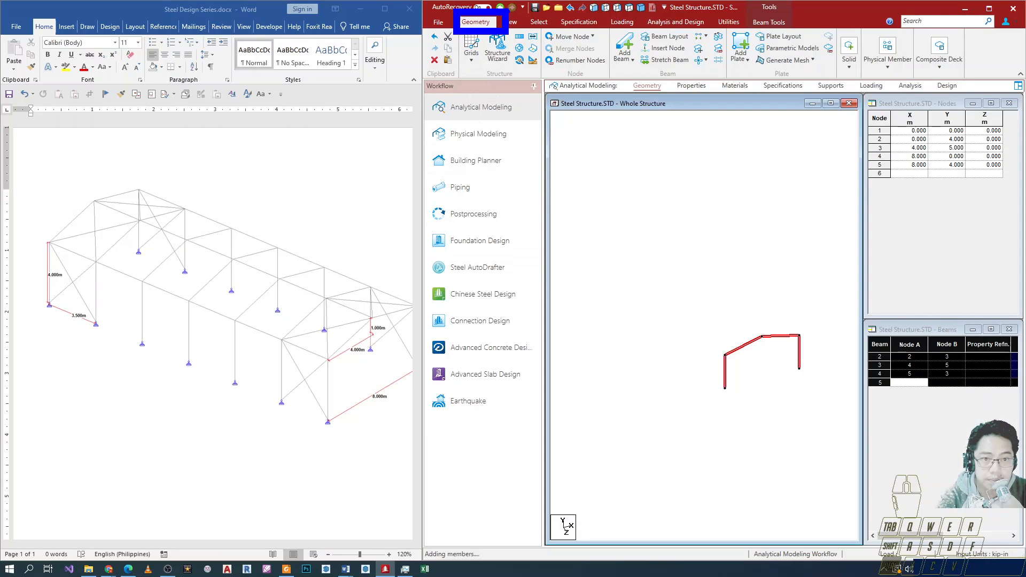
pyautogui.press('Escape')
pyautogui.hotkey('ctrl', '2')
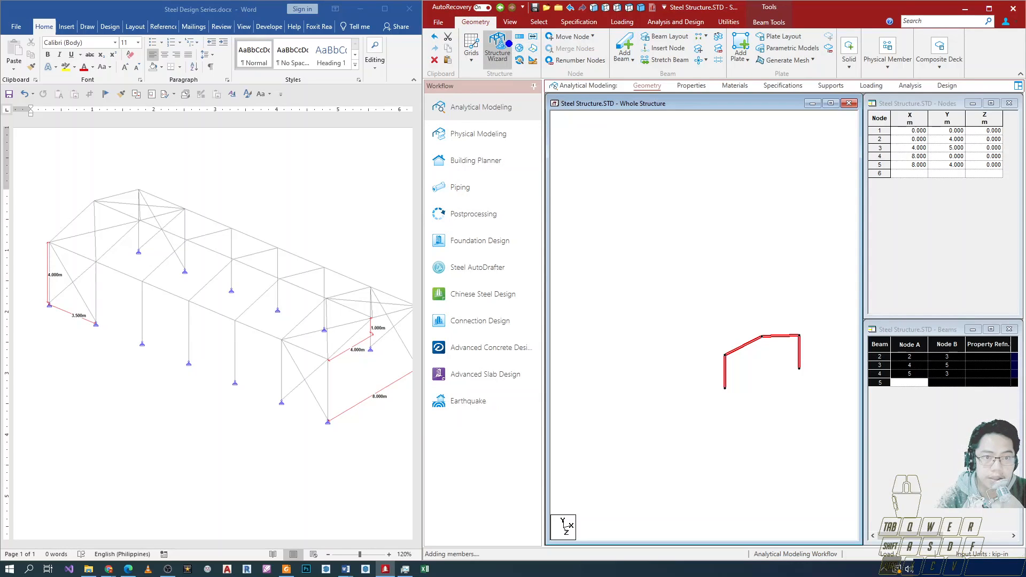
pyautogui.keyDown('ctrl'); pyautogui.moveTo(509, 47); pyautogui.dragTo(529, 31); pyautogui.keyUp('ctrl')
pyautogui.press('Escape')
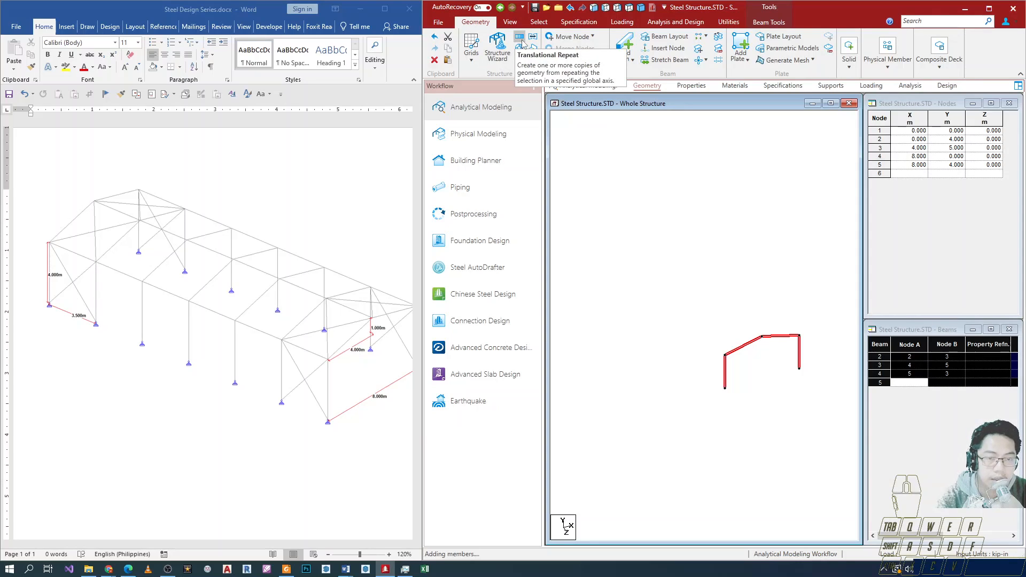
pyautogui.moveTo(507, 25)
pyautogui.keyDown('ctrl'); pyautogui.mouseDown()
pyautogui.moveTo(530, 53)
pyautogui.moveTo(615, 99)
pyautogui.moveTo(628, 93)
pyautogui.mouseUp(); pyautogui.keyUp('ctrl')
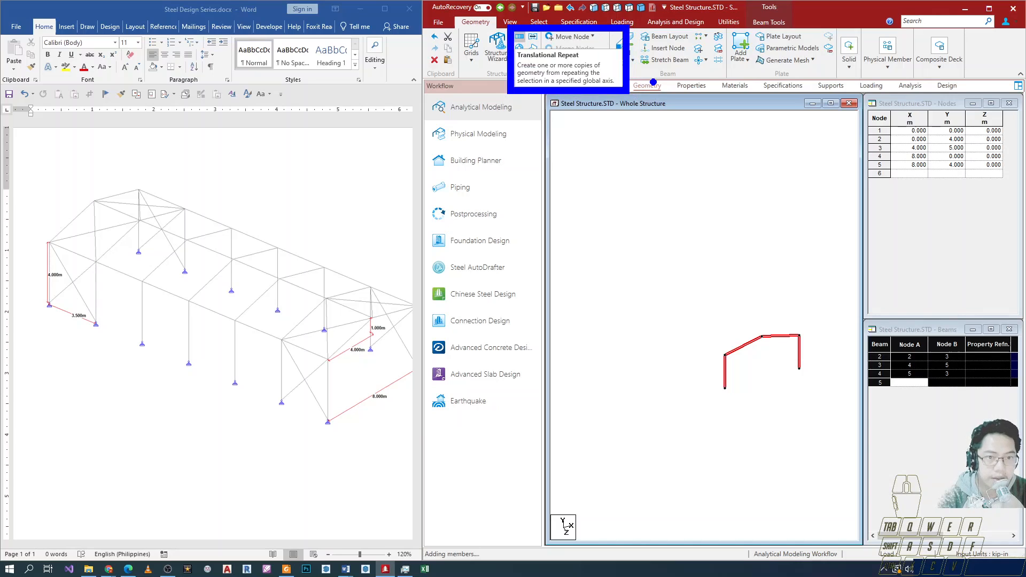
pyautogui.click(519, 37)
pyautogui.moveTo(762, 261); pyautogui.dragTo(442, 173)
pyautogui.click(599, 167)
pyautogui.moveTo(686, 308); pyautogui.dragTo(828, 471)
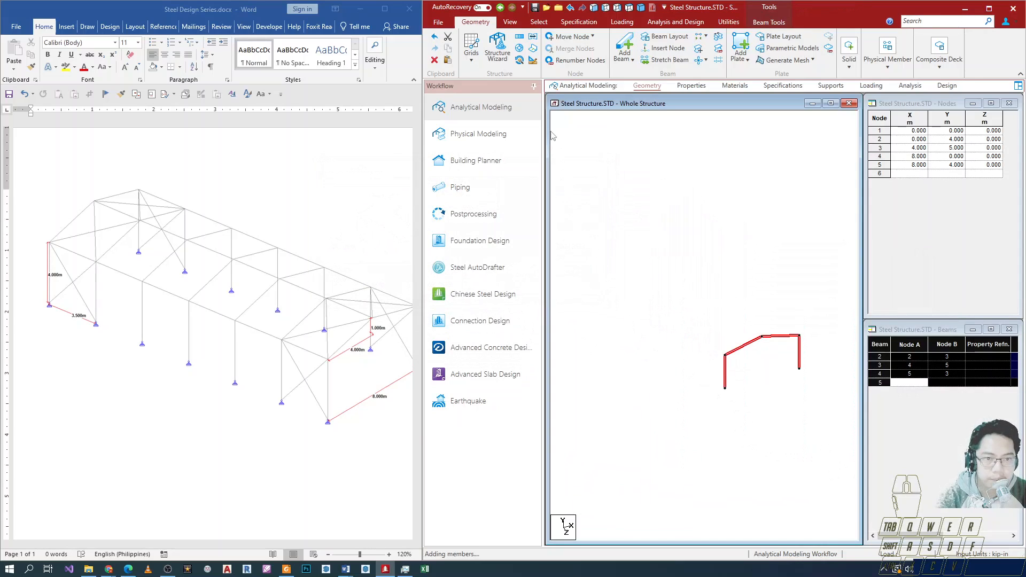
# - Set up a Translational Repeat of the selected gable frame with 6 steps and a default step spacing of 3.5 m
pyautogui.click(519, 36)
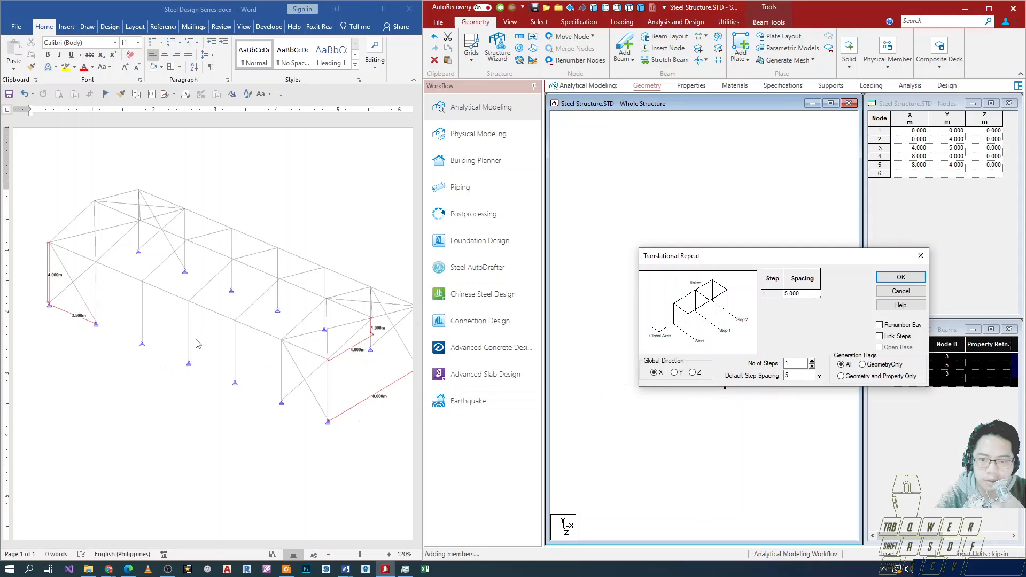
pyautogui.doubleClick(787, 375)
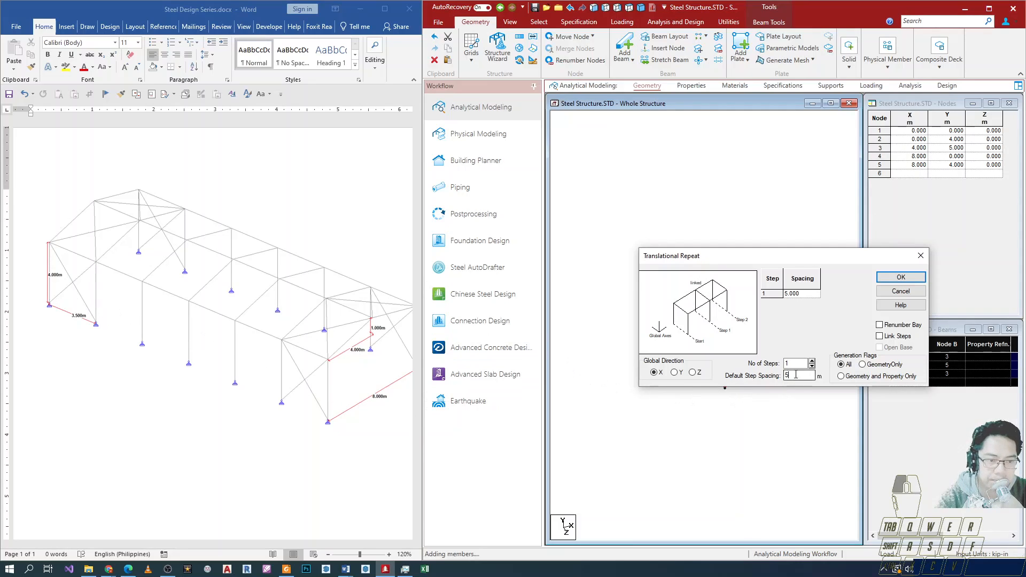
pyautogui.doubleClick(787, 363)
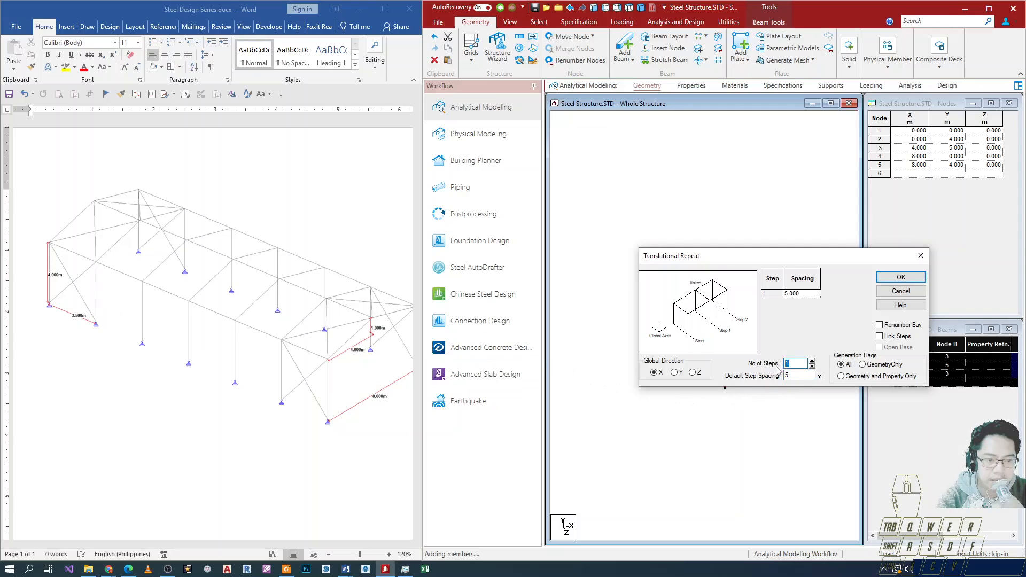
pyautogui.write('6')
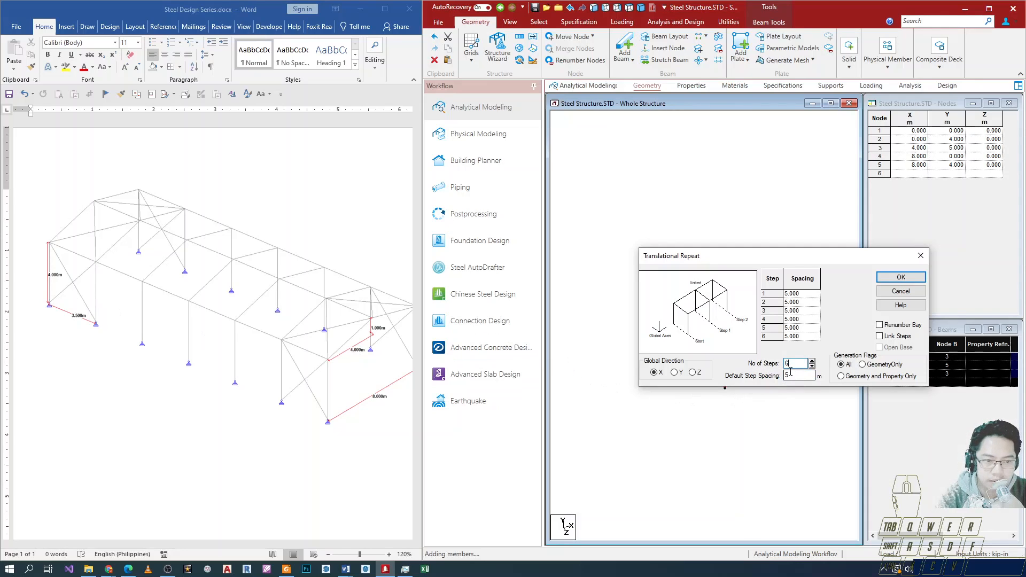
pyautogui.doubleClick(792, 375)
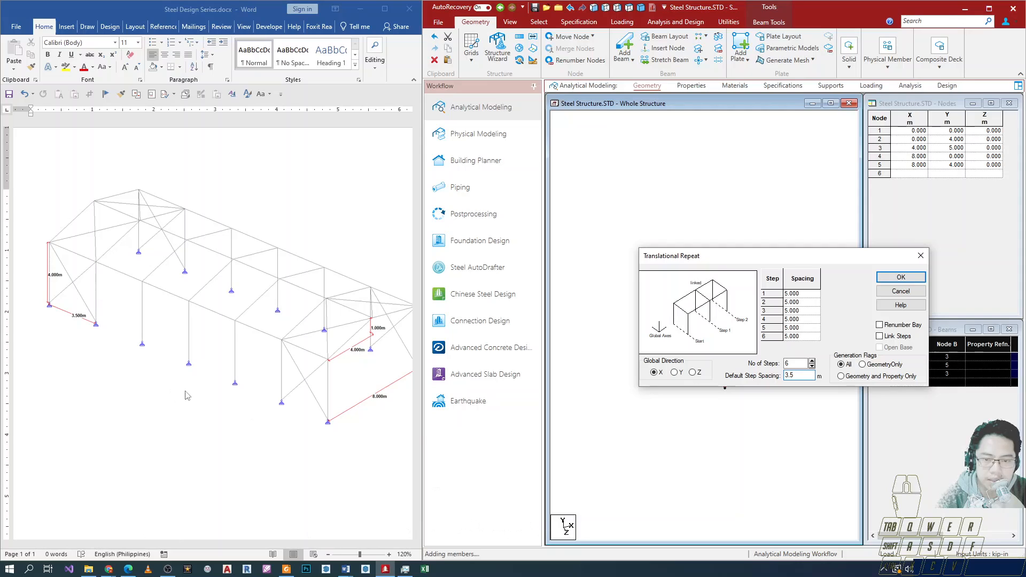
pyautogui.click(273, 485)
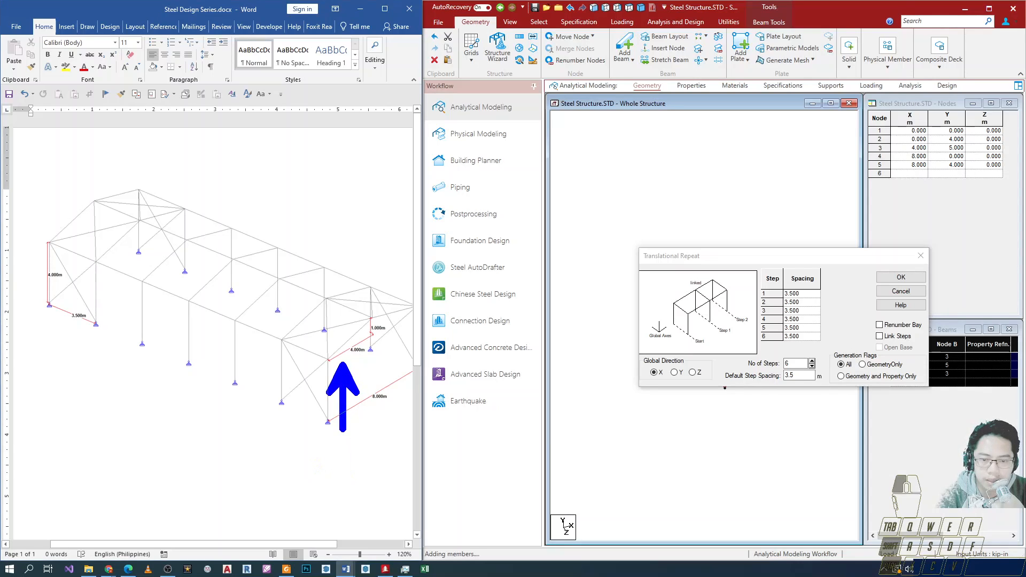
pyautogui.moveTo(398, 398); pyautogui.dragTo(353, 427)
pyautogui.moveTo(394, 470)
pyautogui.mouseDown()
pyautogui.moveTo(359, 449)
pyautogui.moveTo(346, 455)
pyautogui.mouseUp()
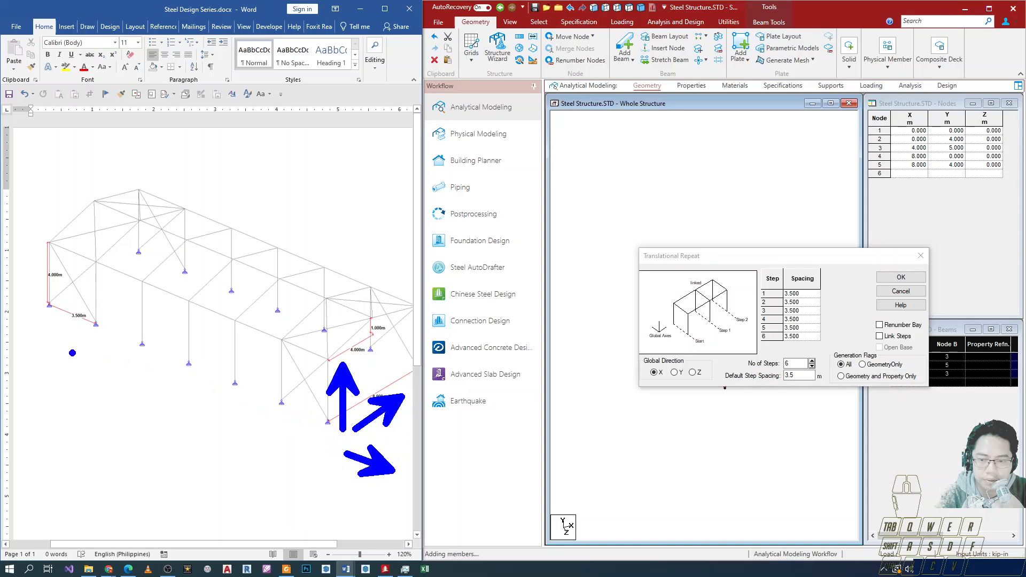
pyautogui.moveTo(84, 348)
pyautogui.mouseDown()
pyautogui.moveTo(160, 368)
pyautogui.moveTo(316, 437)
pyautogui.mouseUp()
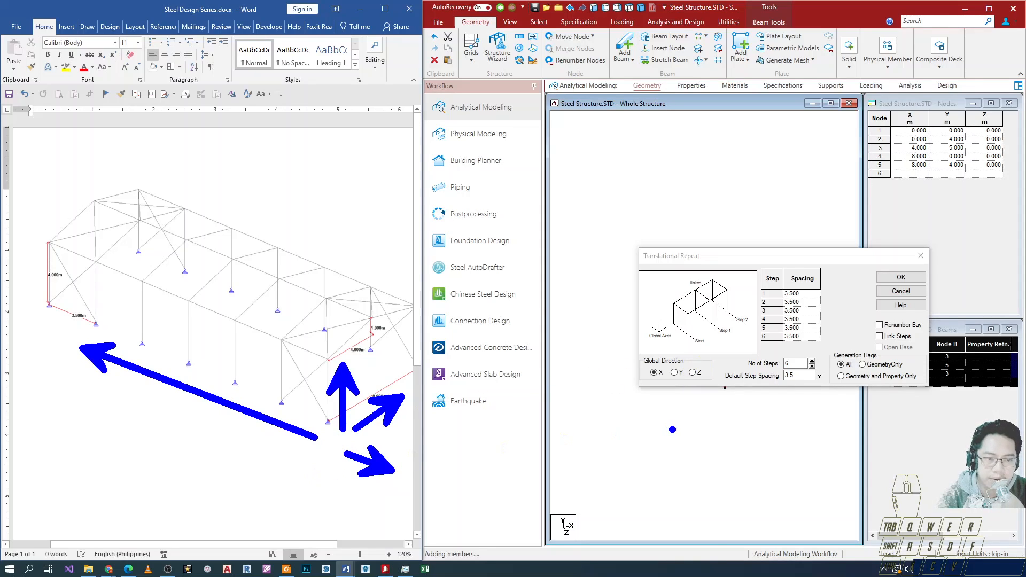
pyautogui.press('Escape')
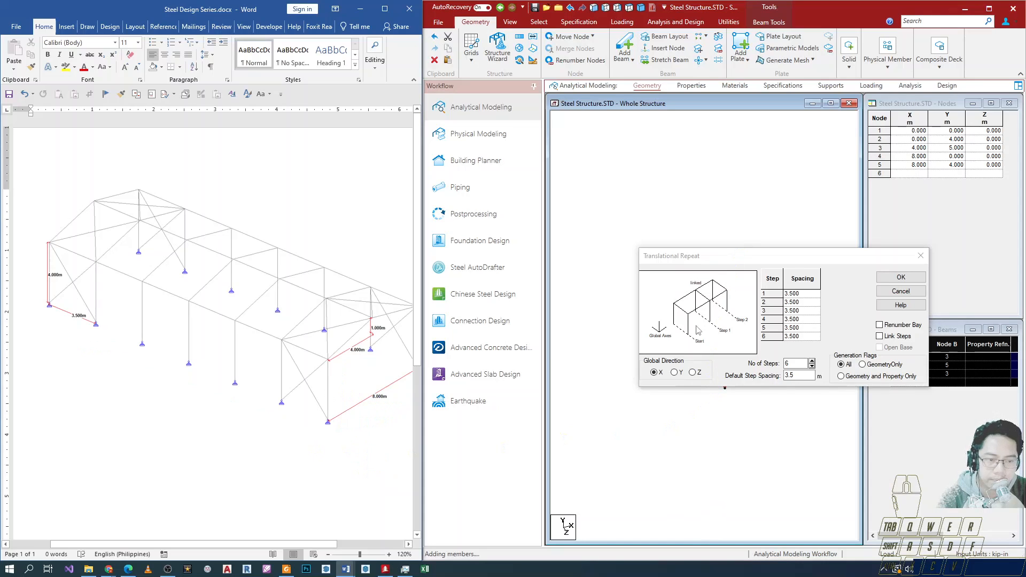
# - Set the repeat's global direction to Z with a default step spacing of -3.5 m and generate the frame copies
pyautogui.click(692, 373)
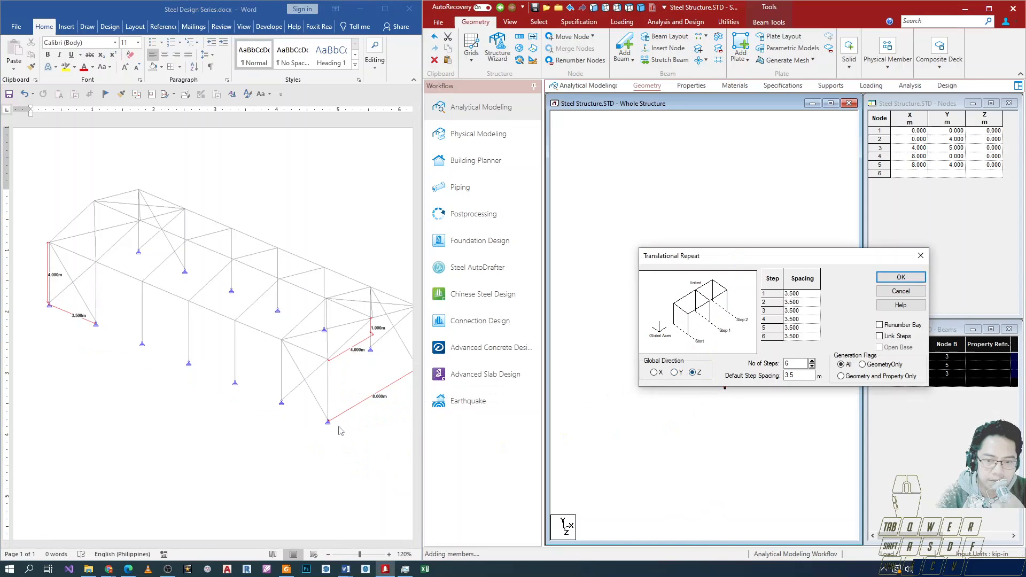
pyautogui.click(793, 375)
pyautogui.click(785, 375)
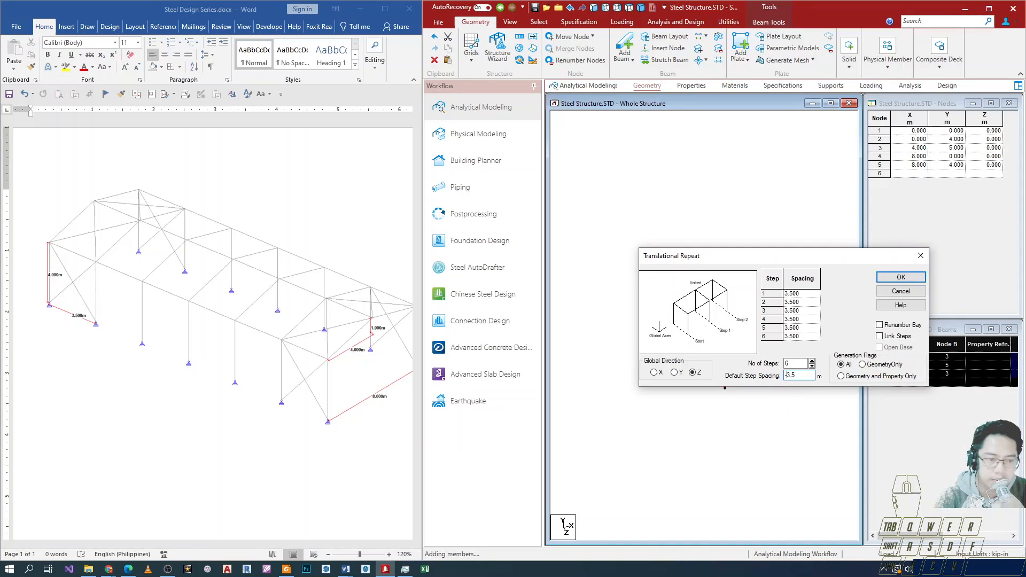
pyautogui.write('-')
pyautogui.click(796, 363)
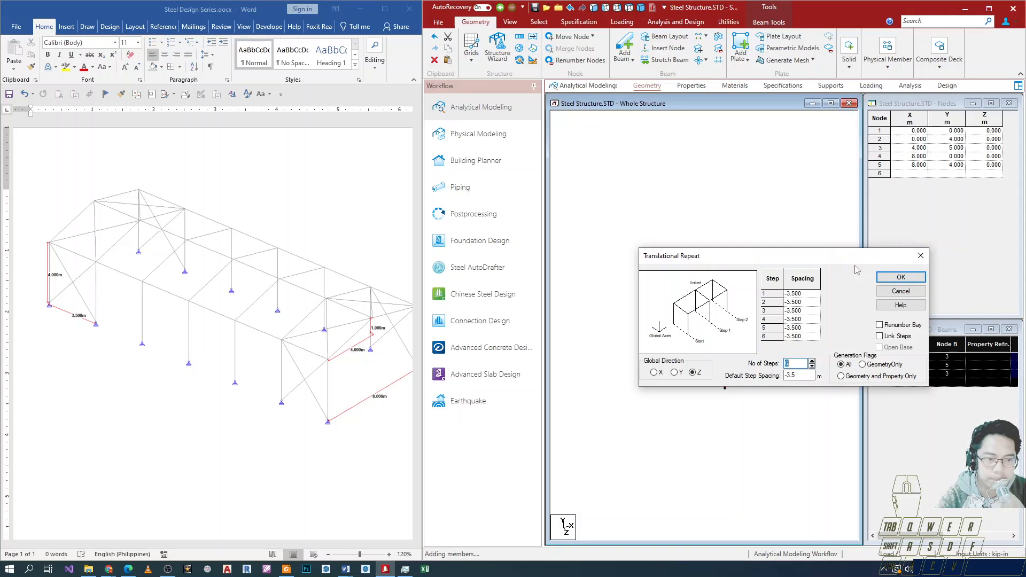
pyautogui.moveTo(866, 261); pyautogui.dragTo(594, 231)
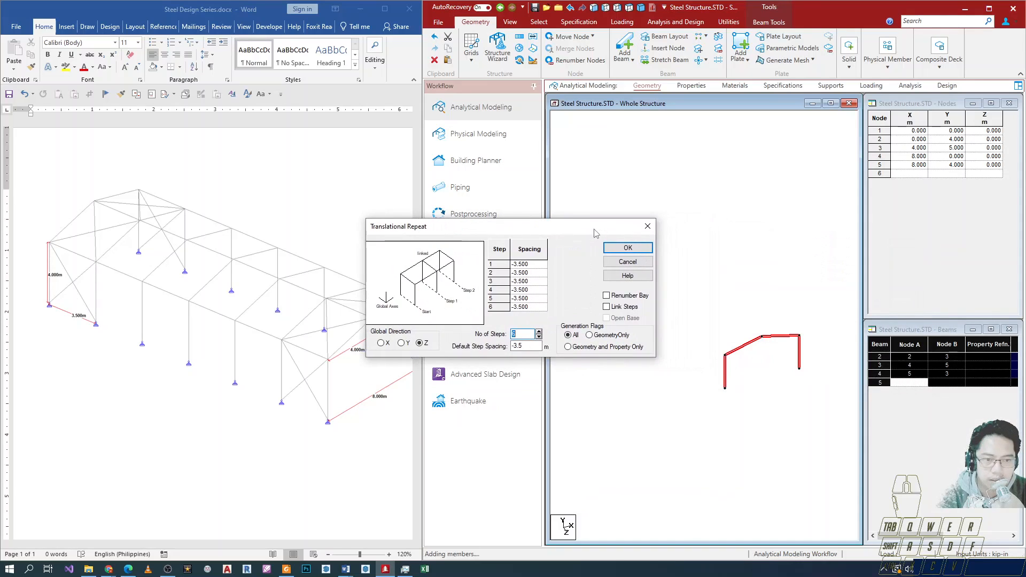
pyautogui.click(628, 250)
pyautogui.scroll(5, 786, 335)
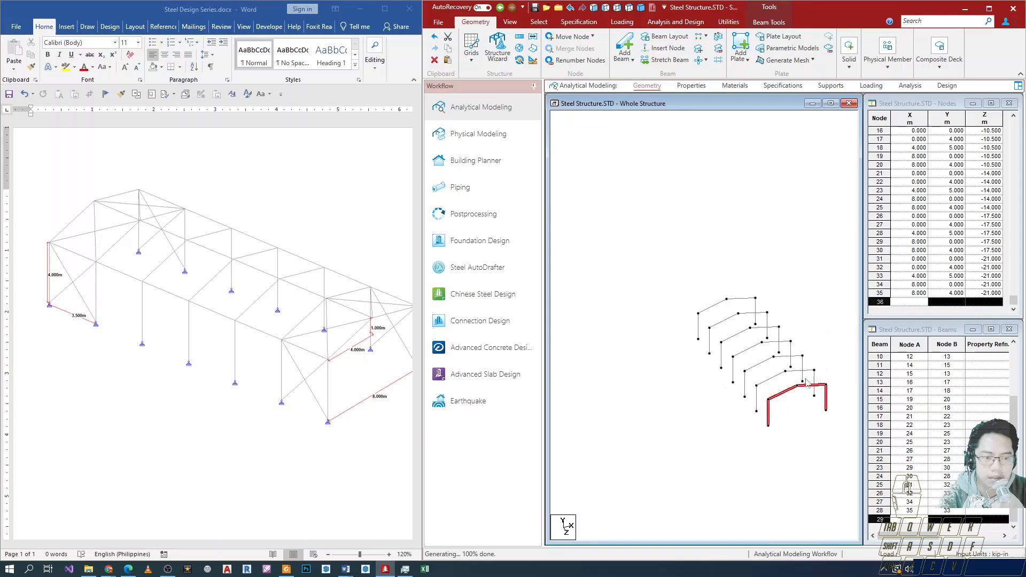
pyautogui.scroll(-3, 709, 388)
pyautogui.moveTo(577, 253); pyautogui.dragTo(759, 441)
pyautogui.scroll(3, 682, 420)
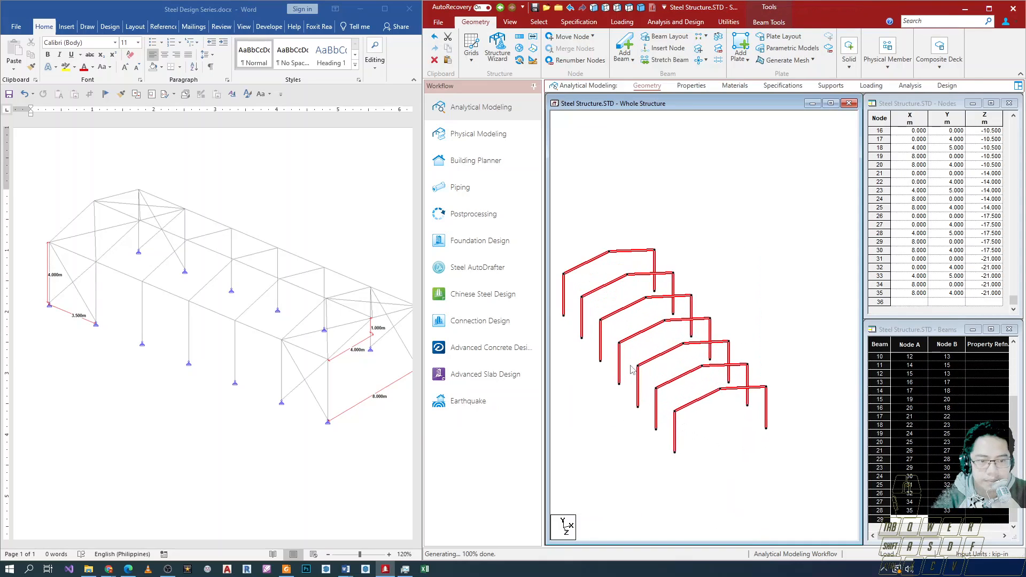
pyautogui.scroll(2, 682, 384)
pyautogui.scroll(-3, 680, 380)
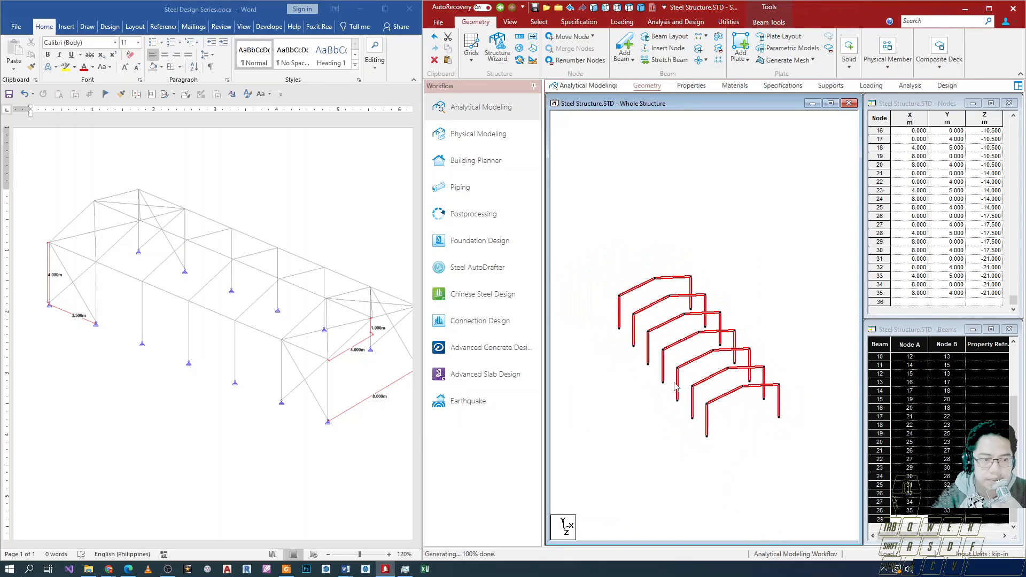
pyautogui.click(668, 480)
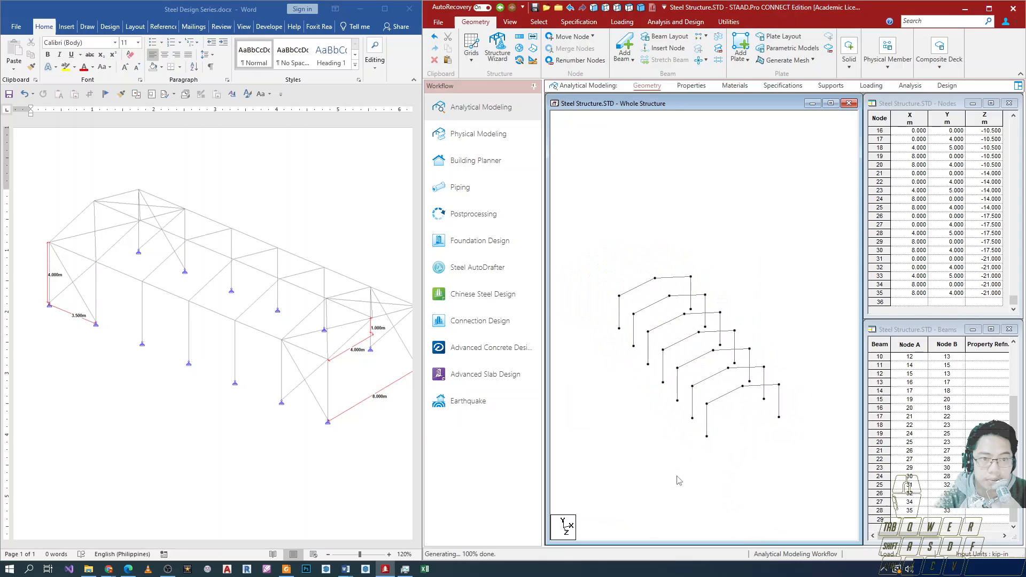
# - Activate the Node Cursor and select the front frame's column base node at the origin to check its coordinates
pyautogui.click(537, 22)
pyautogui.click(436, 47)
pyautogui.click(706, 436)
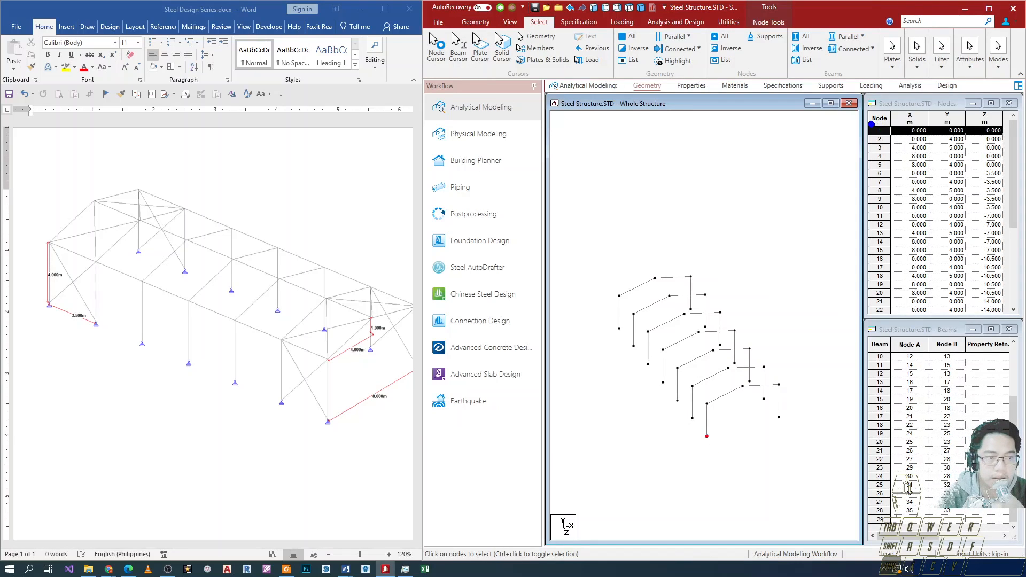
pyautogui.keyDown('ctrl'); pyautogui.moveTo(868, 120); pyautogui.dragTo(1009, 139); pyautogui.keyUp('ctrl')
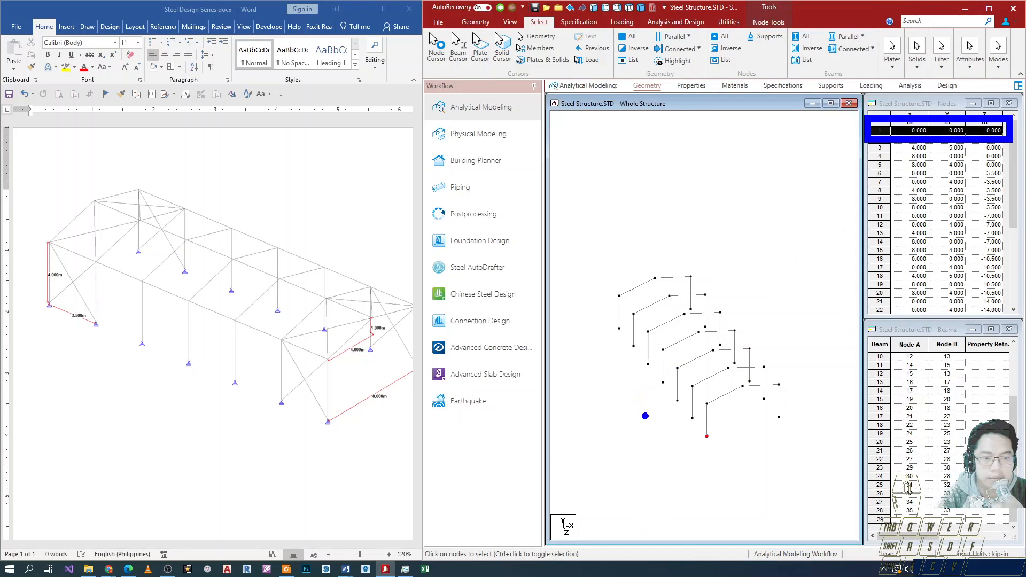
pyautogui.scroll(3, 713, 370)
pyautogui.scroll(-2, 713, 369)
pyautogui.press('Up')
pyautogui.press('Up')
pyautogui.press('Up')
pyautogui.press('Up')
pyautogui.press('Left')
pyautogui.press('Left')
pyautogui.press('Left')
pyautogui.press('Up')
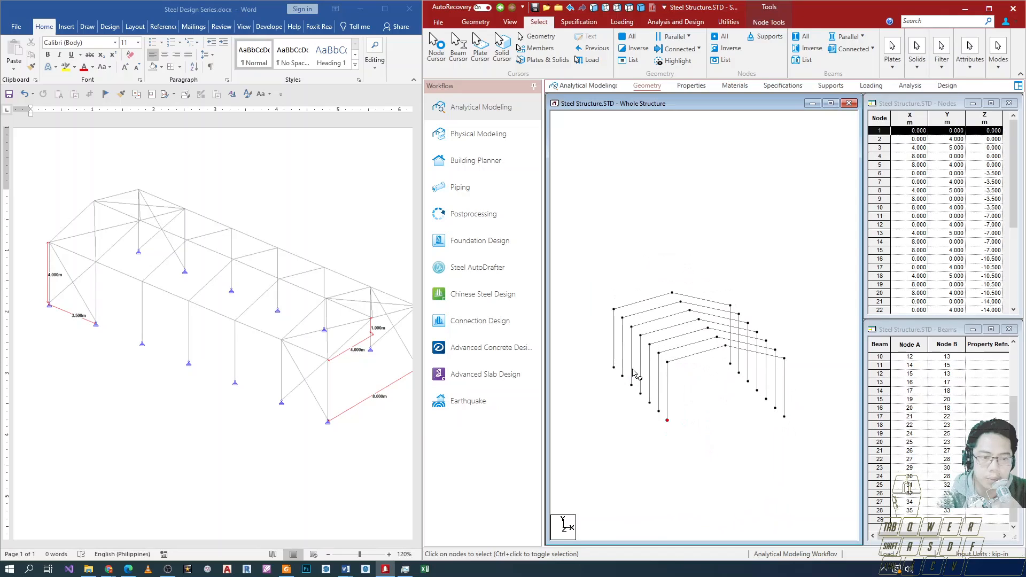
pyautogui.press('Left')
pyautogui.press('Left')
pyautogui.press('Up')
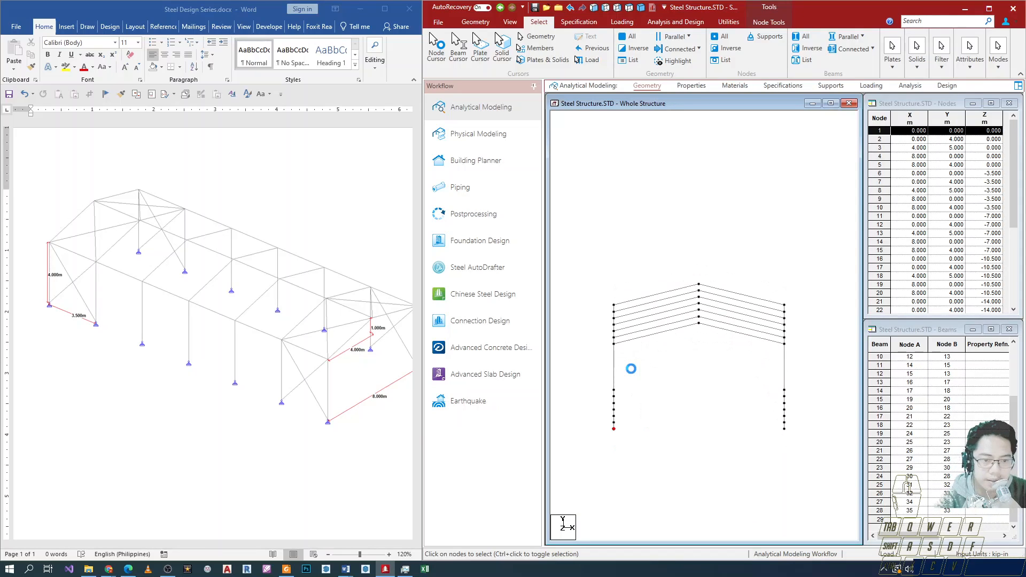
pyautogui.press('Up')
pyautogui.moveTo(590, 287); pyautogui.dragTo(815, 339)
pyautogui.click(667, 225)
# - Switch to the Front View and select all eave and ridge nodes of the repeated frames
pyautogui.click(510, 22)
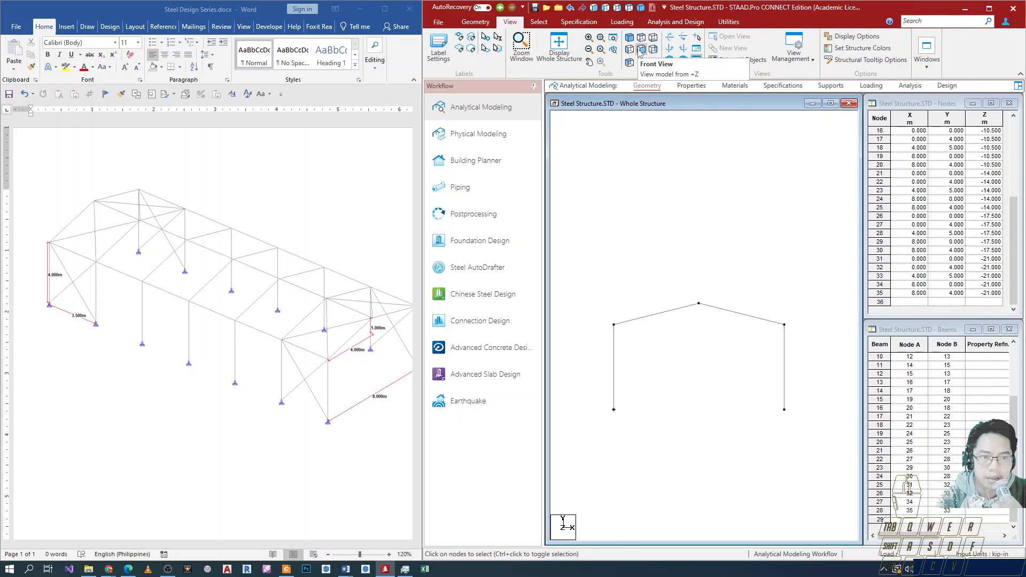
pyautogui.click(639, 52)
pyautogui.moveTo(603, 276); pyautogui.dragTo(806, 349)
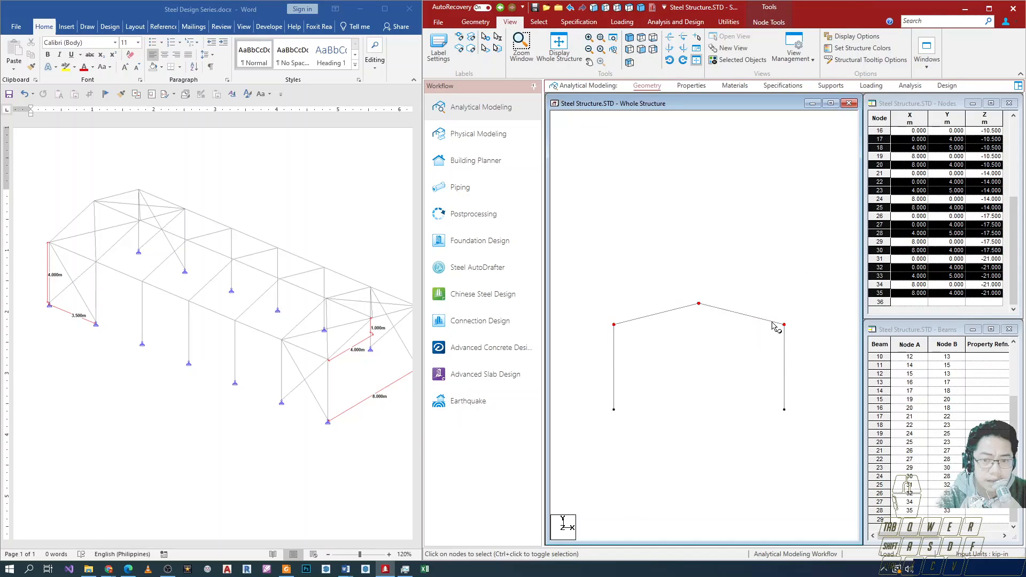
# - Connect the selected eave and ridge nodes with beams along the Z axis and clear the selection
pyautogui.press('Down')
pyautogui.press('Right')
pyautogui.press('Right')
pyautogui.scroll(1, 773, 310)
pyautogui.press('Down')
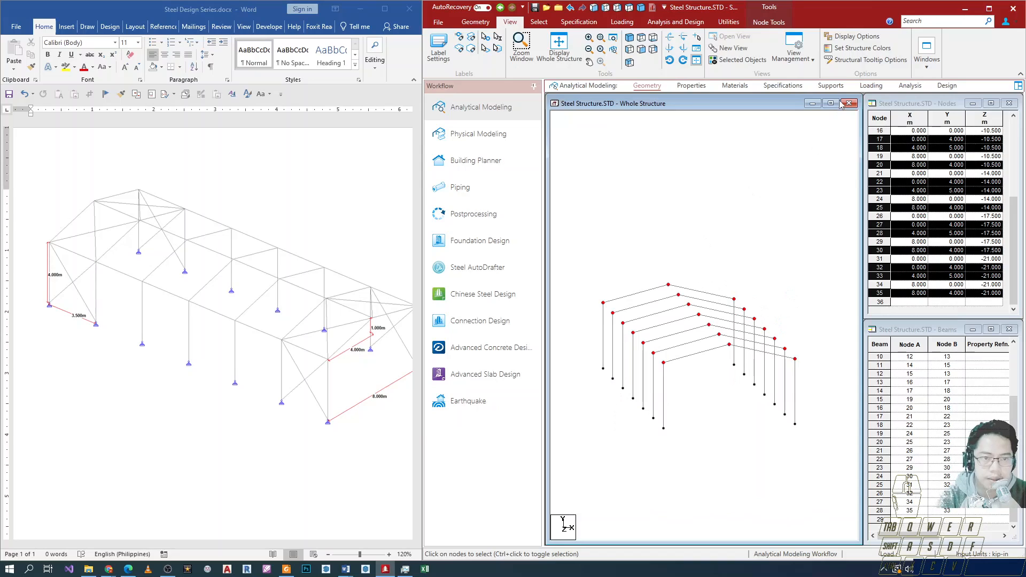
pyautogui.click(475, 23)
pyautogui.click(703, 37)
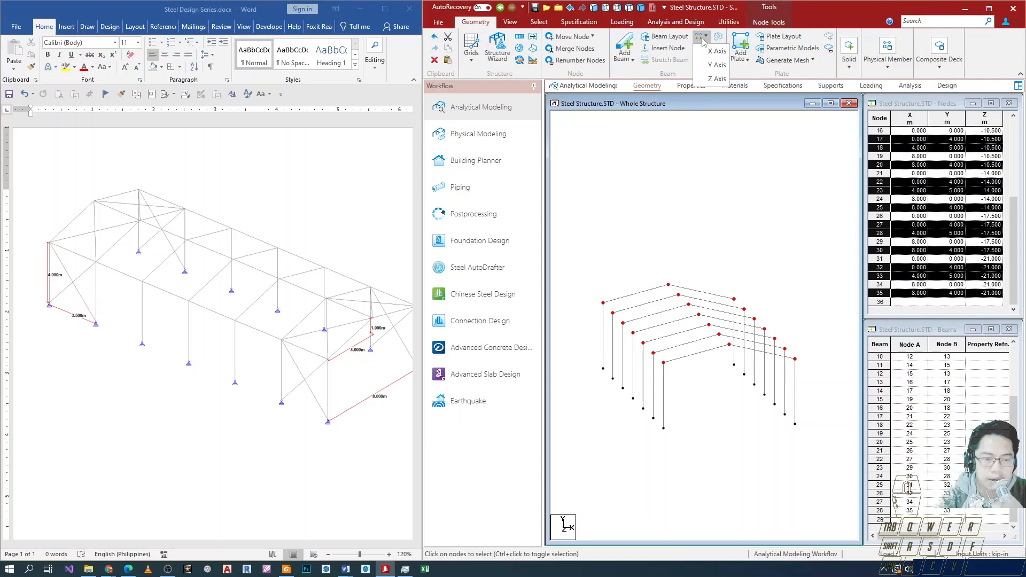
pyautogui.click(716, 78)
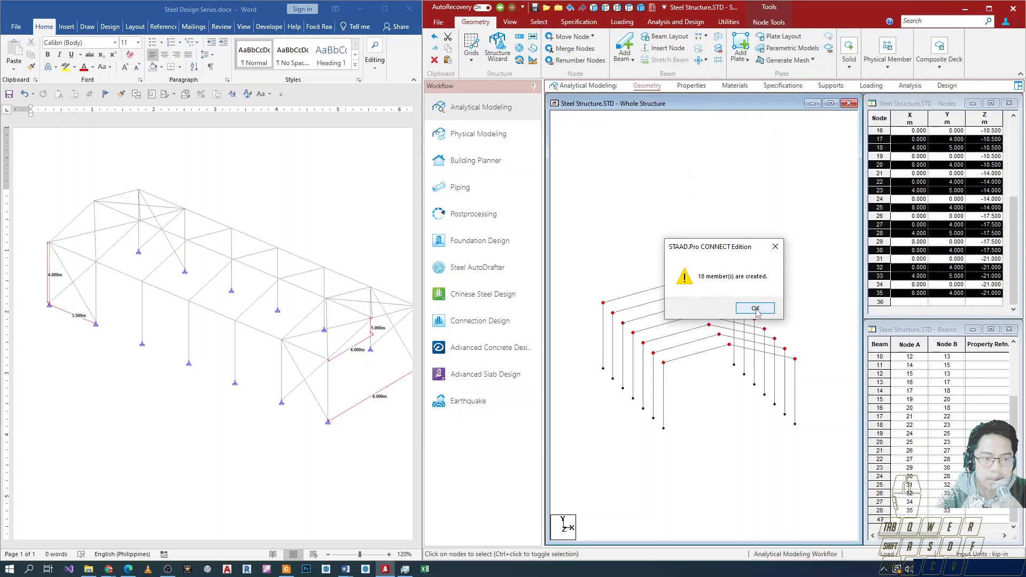
pyautogui.click(755, 309)
pyautogui.click(763, 414)
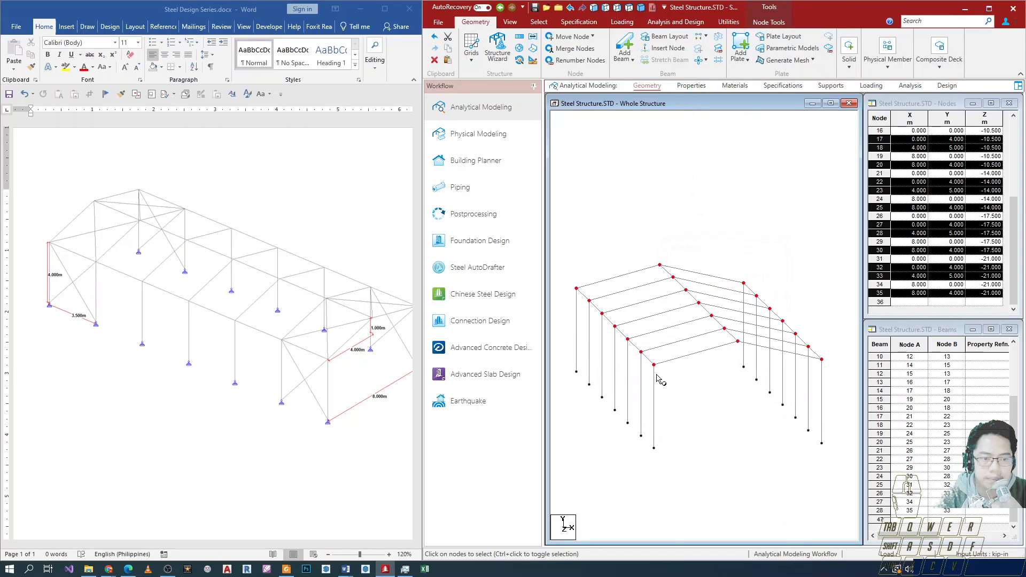
# - Examine the longitudinal eave and ridge beams joining the frames from the same angle as the reference drawing
pyautogui.press('Right')
pyautogui.press('Right')
pyautogui.press('Right')
pyautogui.press('Down')
pyautogui.press('Down')
pyautogui.press('Down')
pyautogui.scroll(1, 698, 398)
pyautogui.scroll(-1, 697, 399)
pyautogui.press('Right')
pyautogui.press('Right')
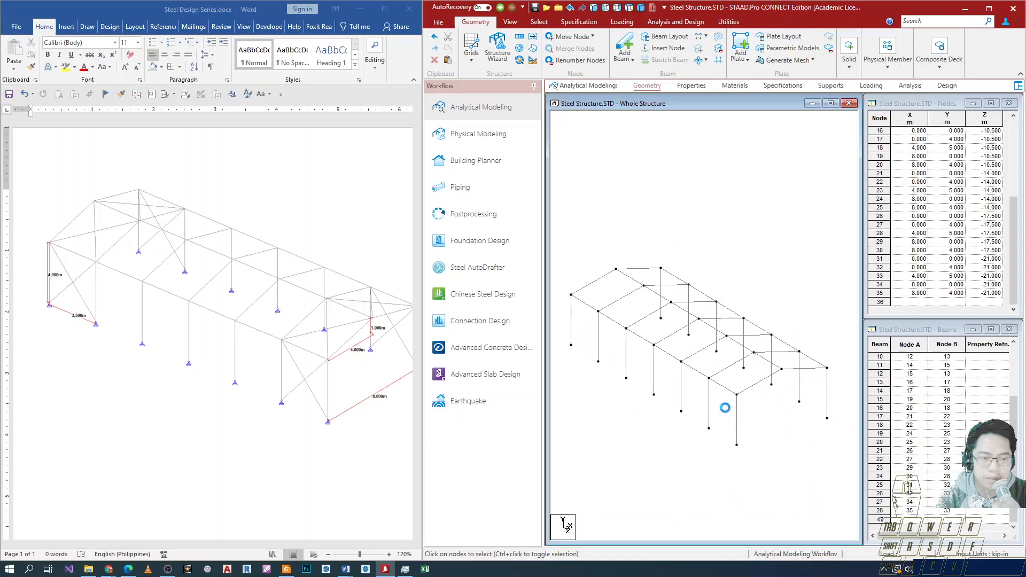
# - Compare the model's front end bay with the wall and roof cross bracing shown in the reference drawing
pyautogui.scroll(2, 713, 406)
pyautogui.scroll(-2, 744, 396)
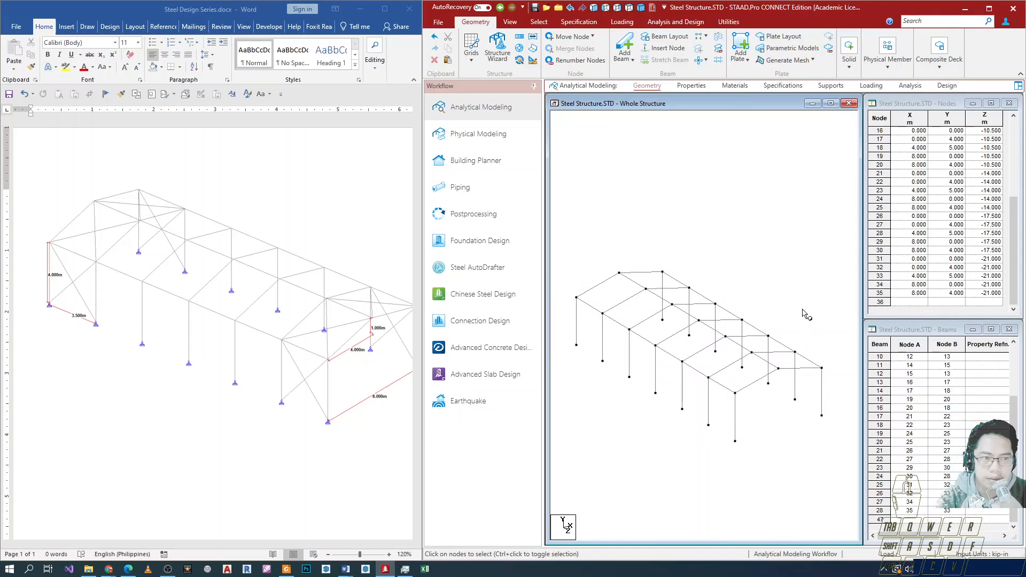
pyautogui.scroll(-2, 738, 364)
pyautogui.scroll(2, 707, 384)
pyautogui.scroll(1, 691, 373)
pyautogui.moveTo(690, 373); pyautogui.dragTo(713, 339, button='middle')
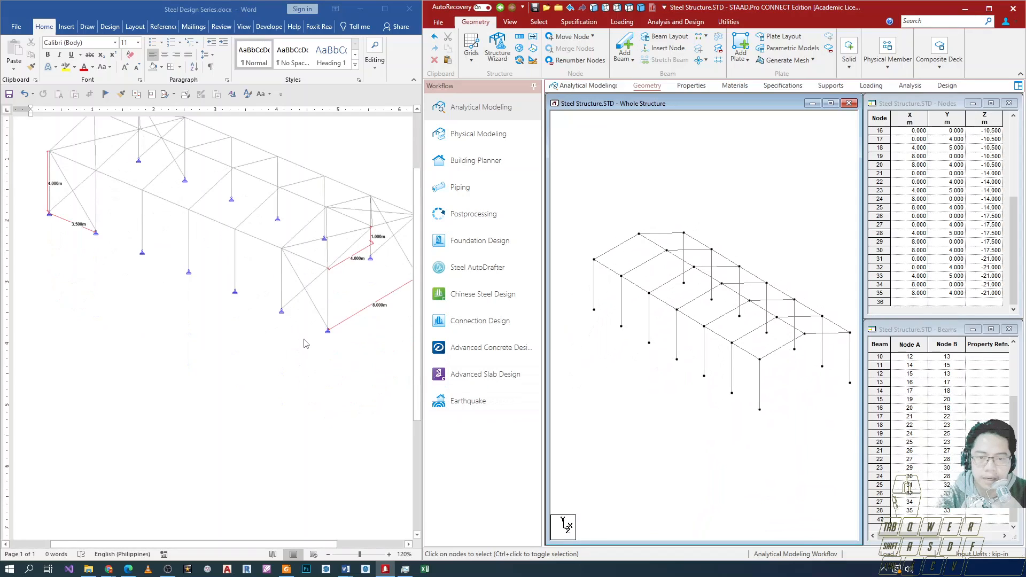
pyautogui.scroll(-2, 677, 344)
pyautogui.moveTo(691, 337); pyautogui.dragTo(684, 345, button='middle')
pyautogui.scroll(2, 688, 343)
pyautogui.scroll(1, 750, 367)
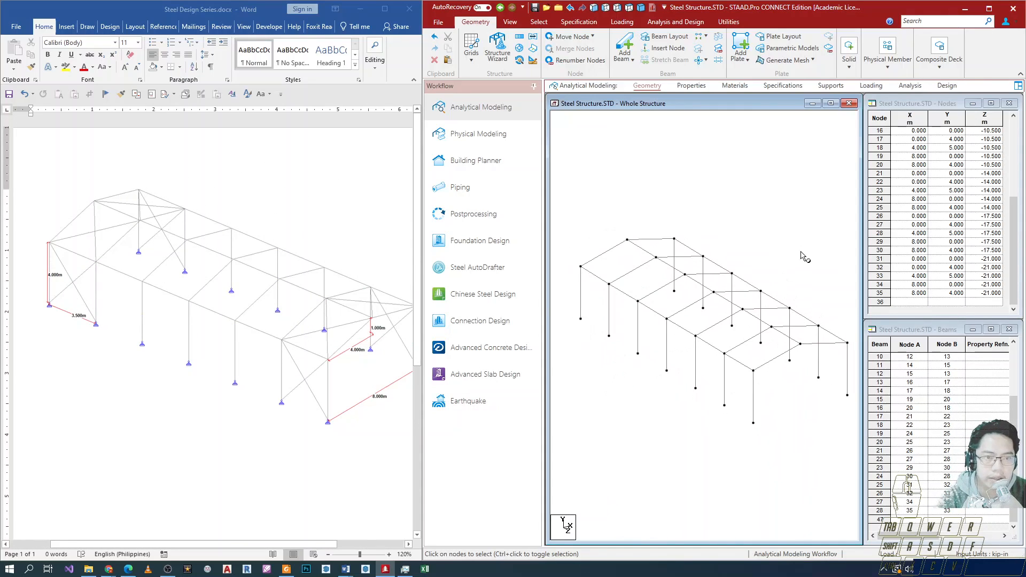
pyautogui.moveTo(781, 385); pyautogui.dragTo(779, 377, button='middle')
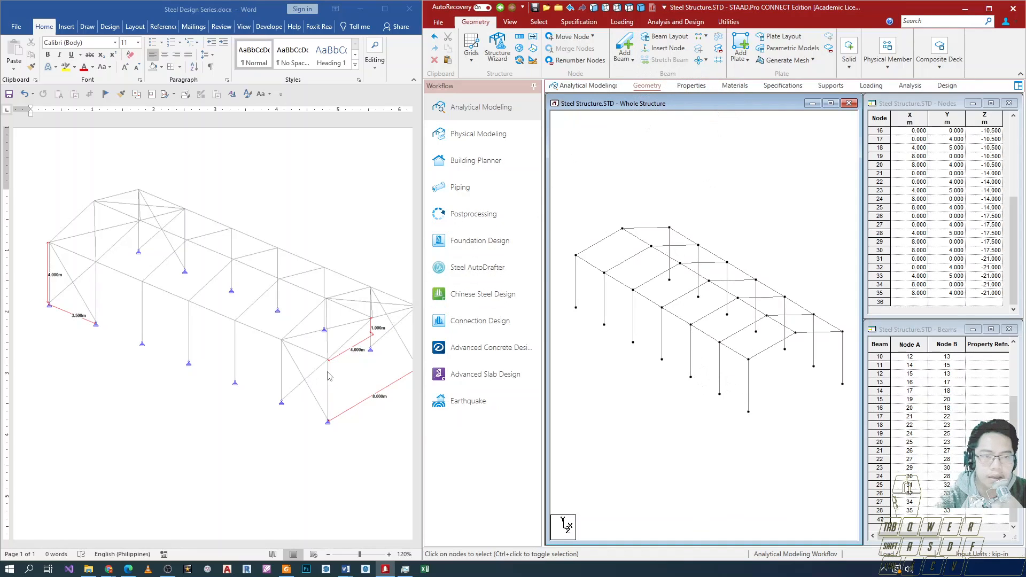
pyautogui.click(628, 47)
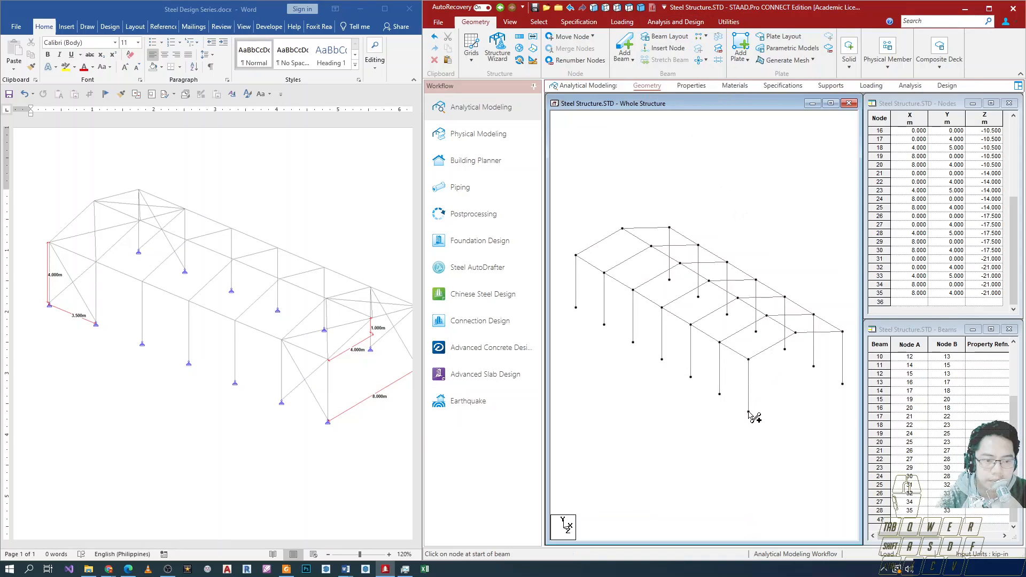
pyautogui.moveTo(748, 411)
pyautogui.mouseDown()
pyautogui.moveTo(715, 345)
pyautogui.moveTo(726, 365)
pyautogui.moveTo(715, 385)
pyautogui.moveTo(721, 347)
pyautogui.moveTo(738, 409)
pyautogui.mouseUp()
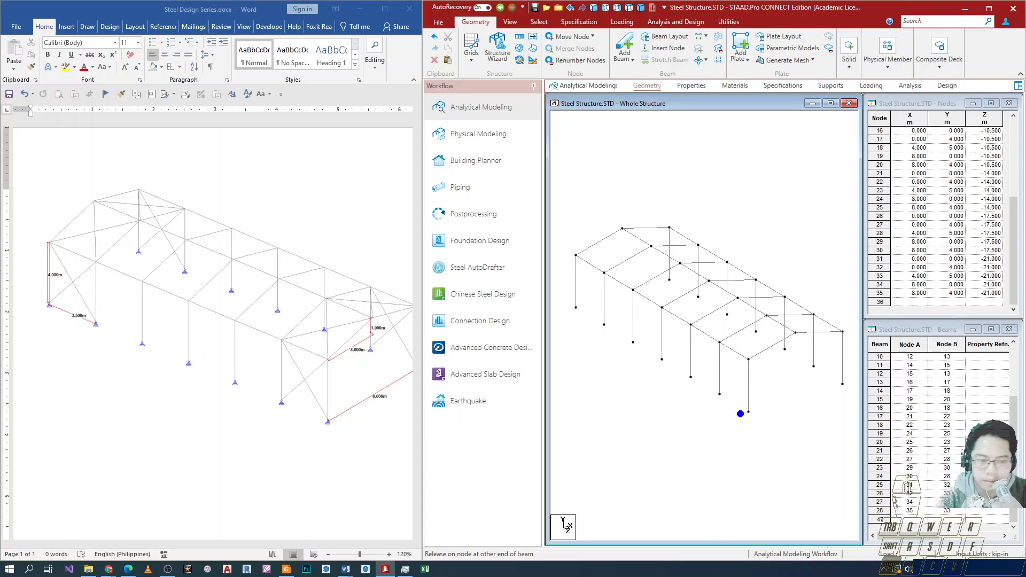
pyautogui.moveTo(648, 402); pyautogui.dragTo(648, 488)
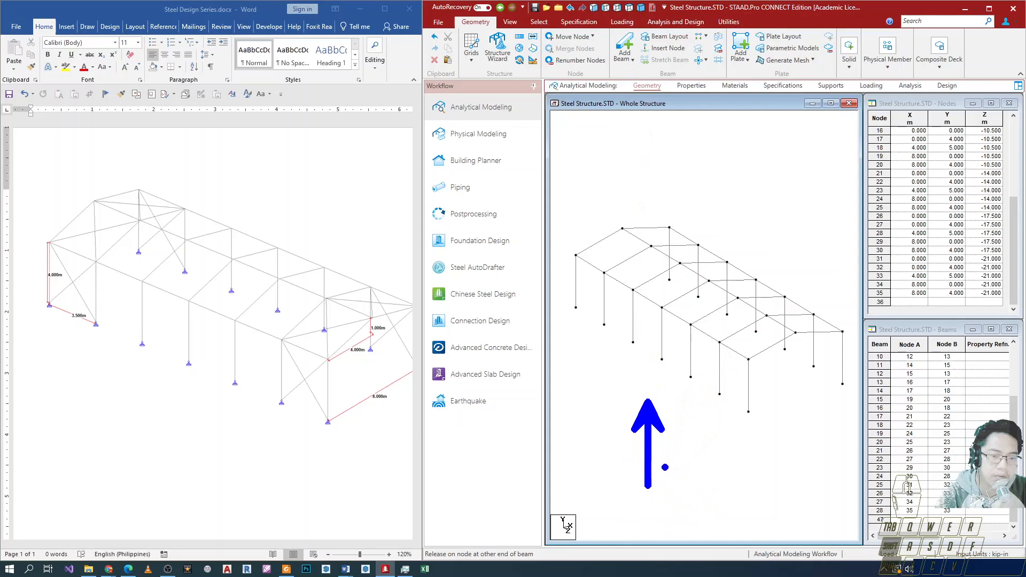
pyautogui.keyDown('ctrl'); pyautogui.keyDown('shift'); pyautogui.moveTo(712, 523); pyautogui.dragTo(662, 491); pyautogui.keyUp('shift'); pyautogui.keyUp('ctrl')
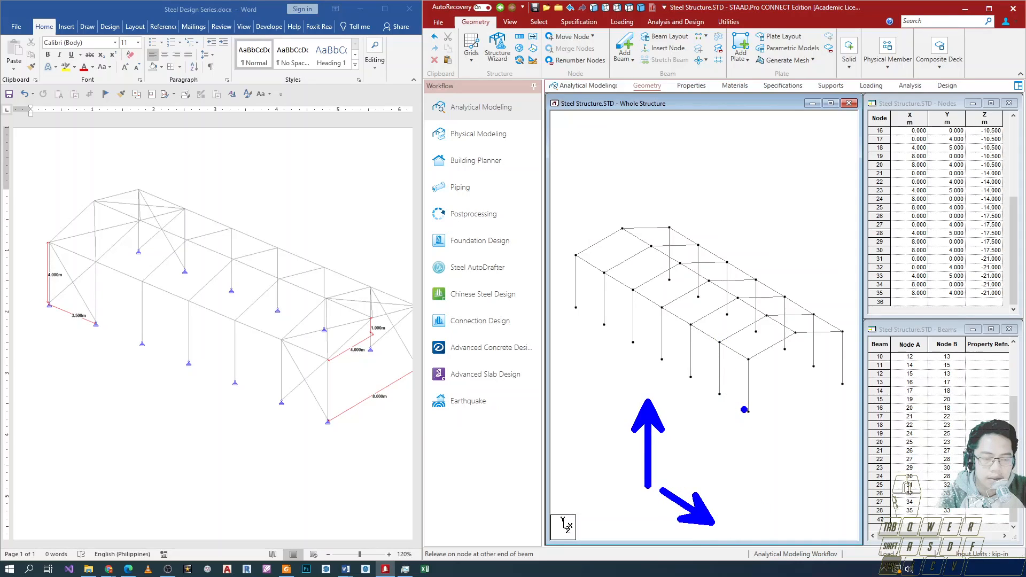
pyautogui.moveTo(739, 401); pyautogui.dragTo(766, 429)
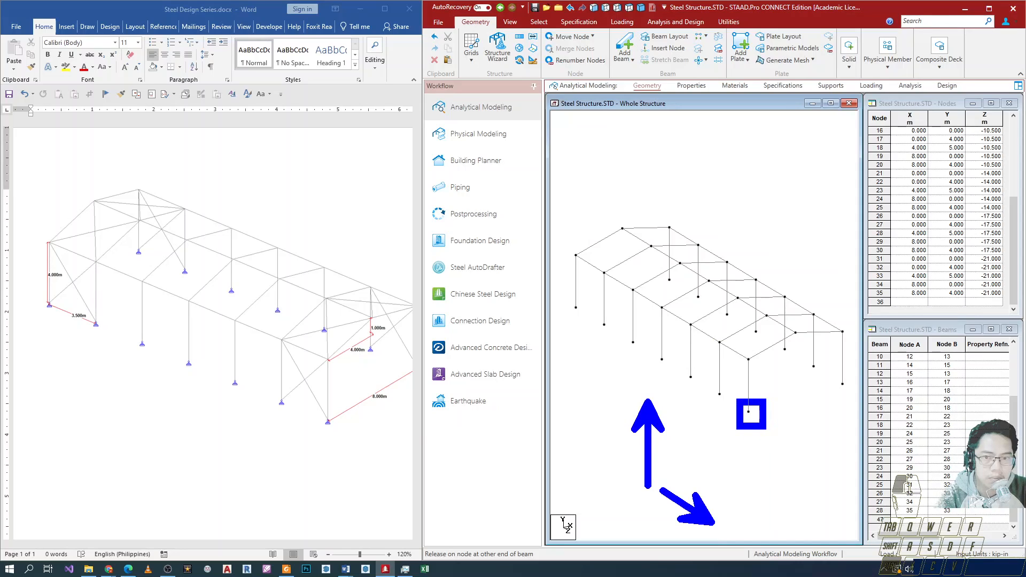
pyautogui.moveTo(704, 329); pyautogui.dragTo(732, 355)
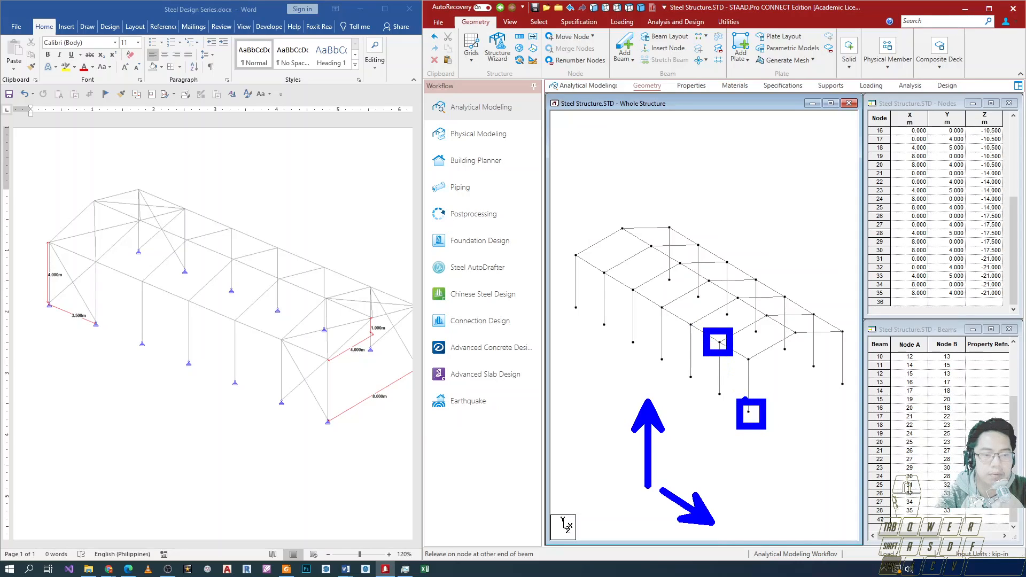
pyautogui.moveTo(748, 383); pyautogui.dragTo(724, 359)
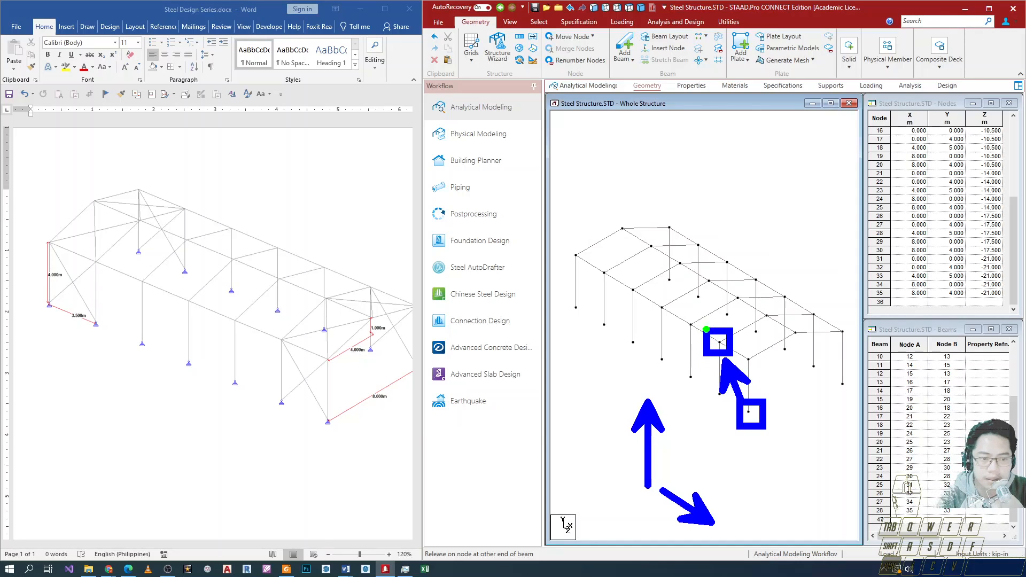
pyautogui.moveTo(707, 329); pyautogui.dragTo(732, 355)
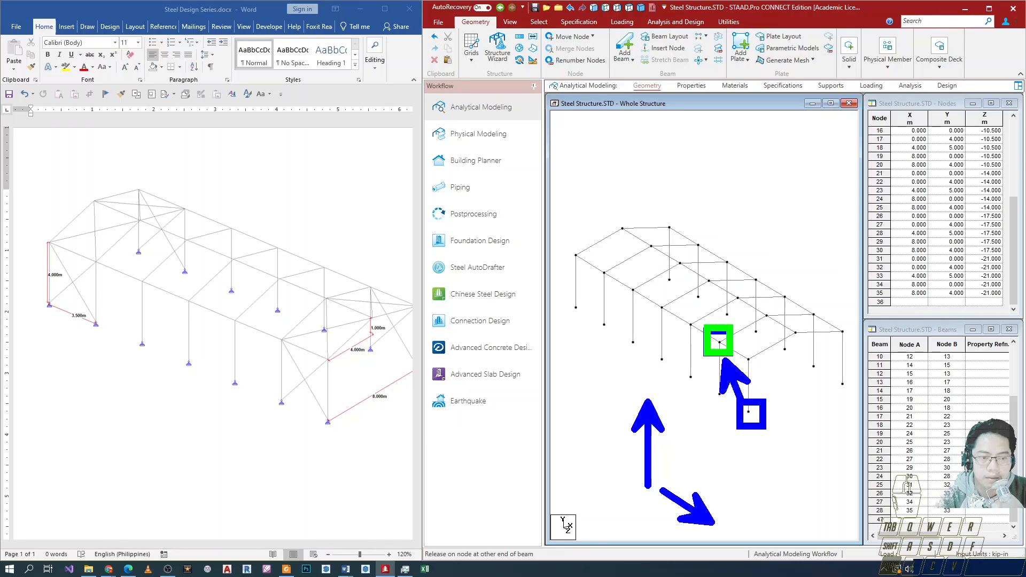
pyautogui.moveTo(737, 400); pyautogui.dragTo(766, 430)
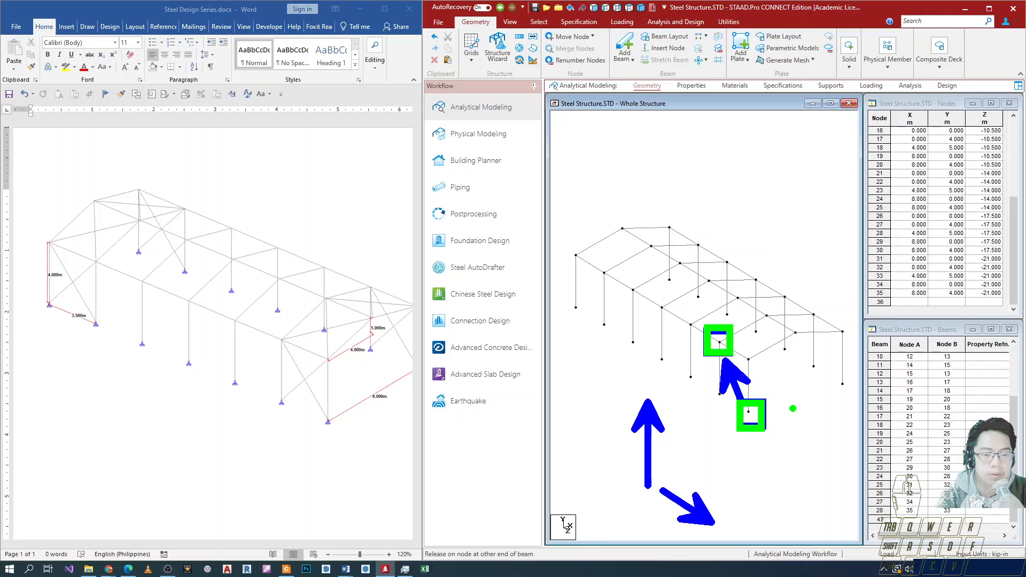
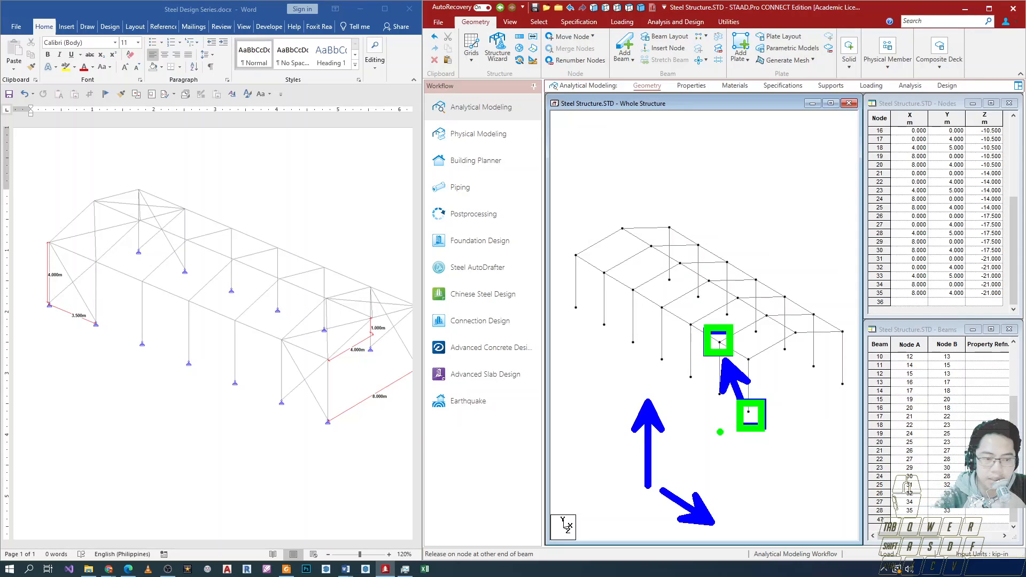
pyautogui.press('Escape')
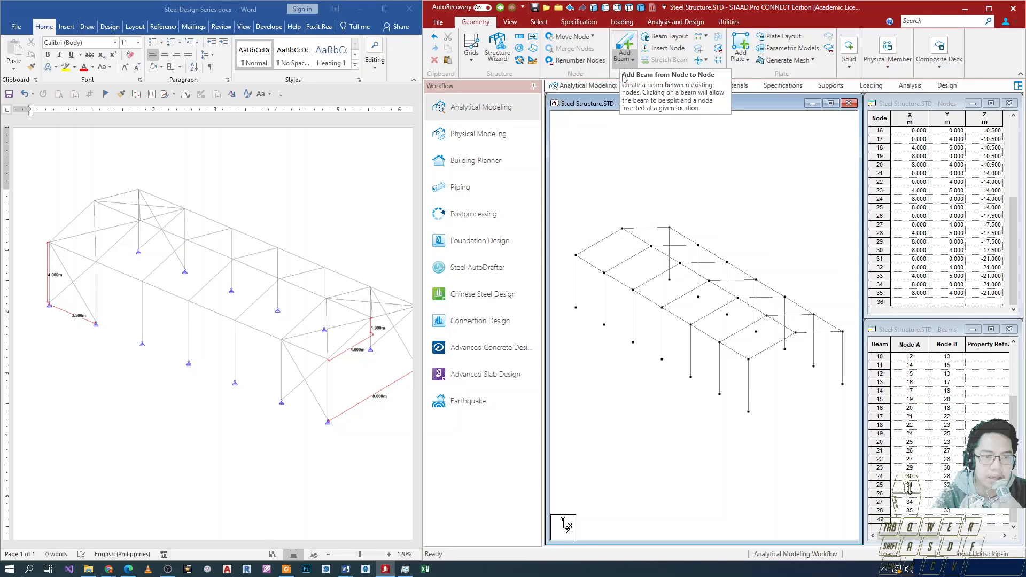
# - Add two crossing diagonal beams between column bases and eave nodes in the X = 0 side wall of the front bay
pyautogui.moveTo(700, 343); pyautogui.dragTo(775, 359, button='middle')
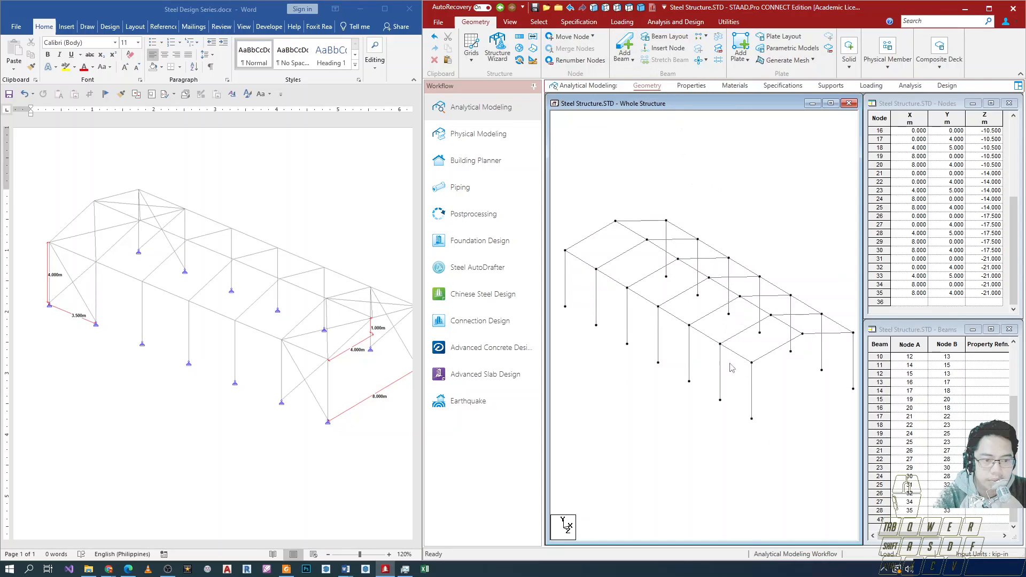
pyautogui.click(615, 48)
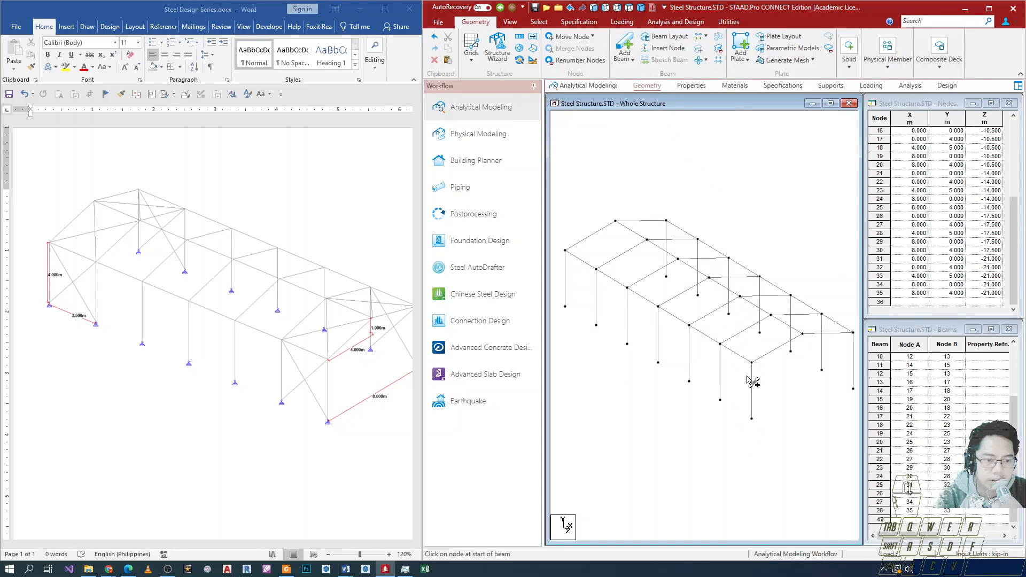
pyautogui.moveTo(754, 421); pyautogui.dragTo(721, 344)
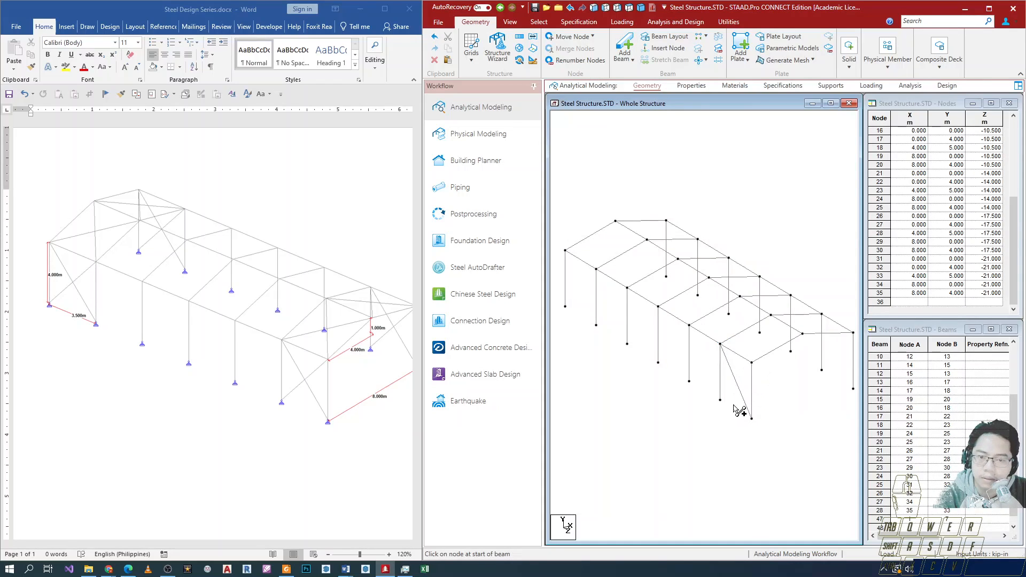
pyautogui.moveTo(726, 401); pyautogui.dragTo(753, 365)
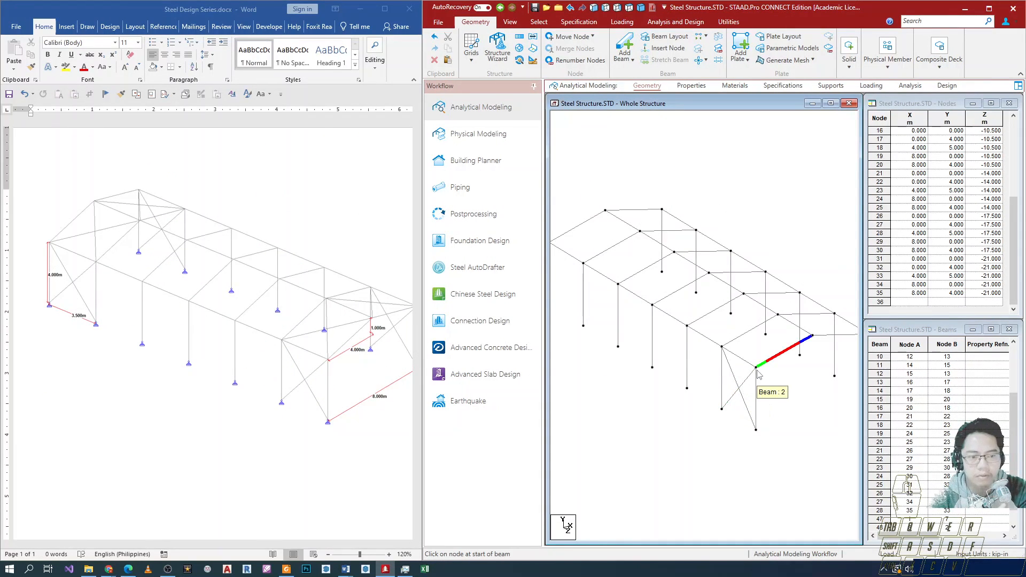
# - Add two crossing diagonal beams between the eave and ridge nodes in the front bay's roof slope on the X = 0 side
pyautogui.scroll(3, 771, 398)
pyautogui.scroll(-5, 732, 397)
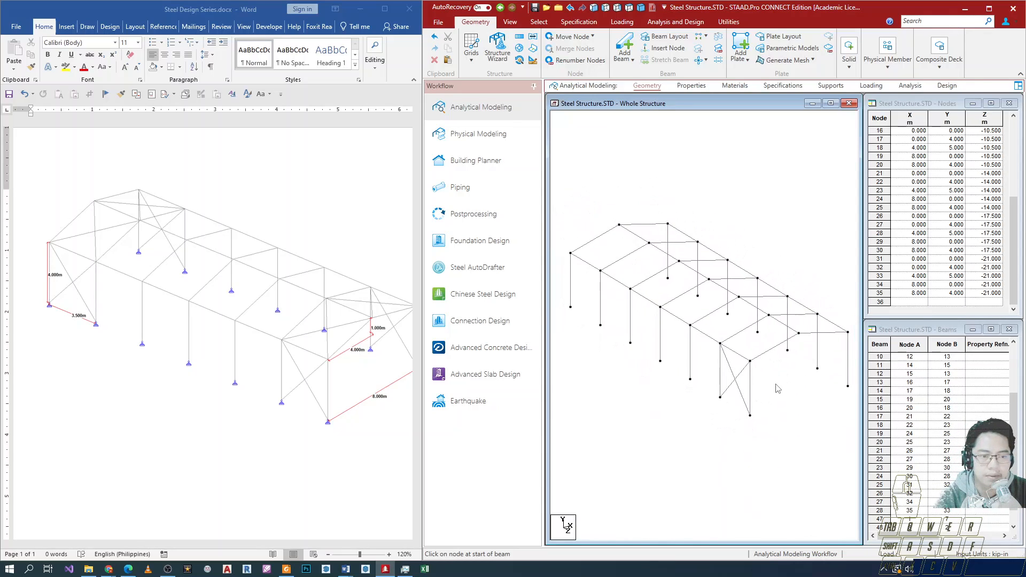
pyautogui.scroll(-1, 771, 383)
pyautogui.scroll(3, 765, 390)
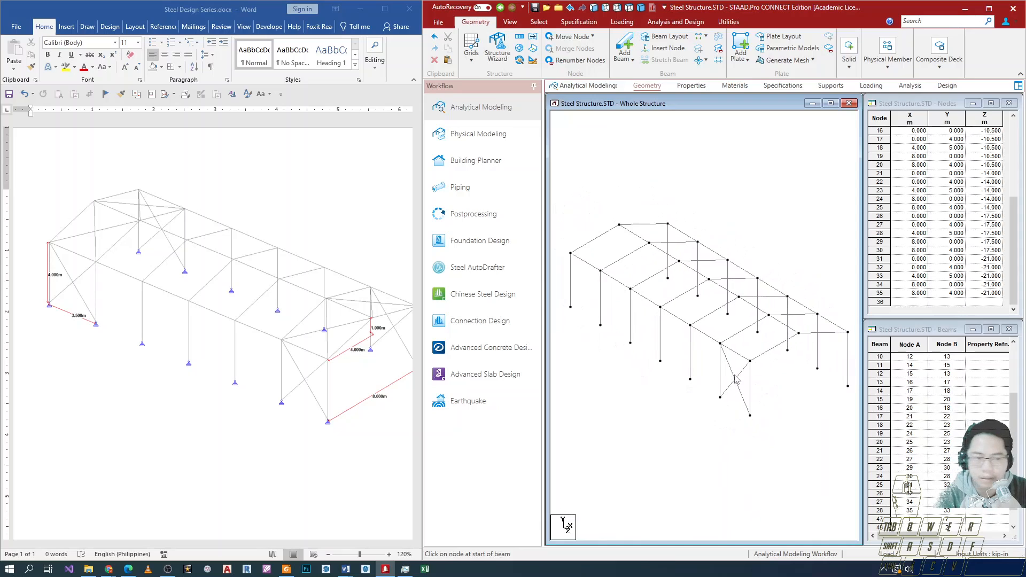
pyautogui.moveTo(744, 361); pyautogui.dragTo(778, 350, button='middle')
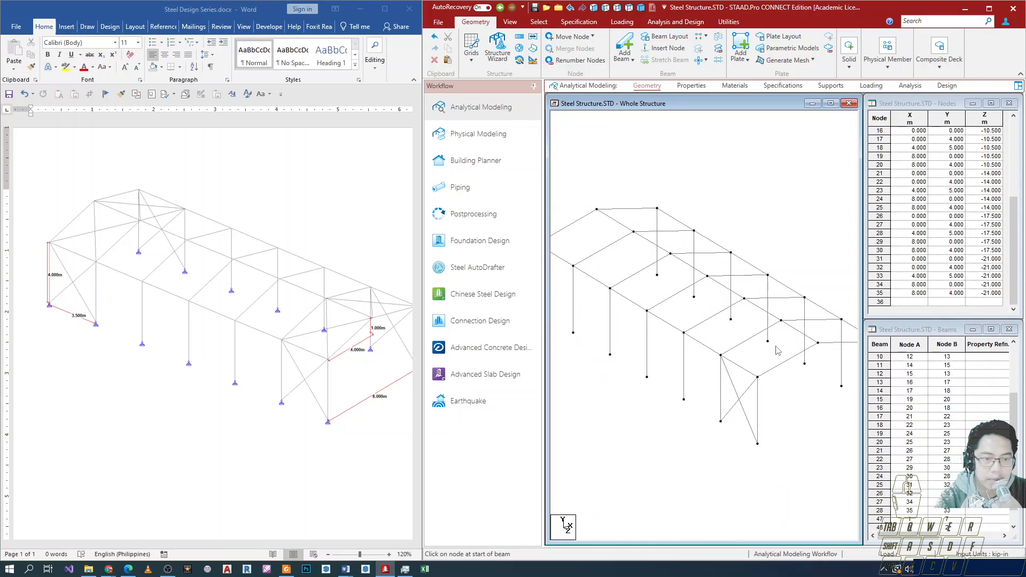
pyautogui.moveTo(780, 320); pyautogui.dragTo(819, 345)
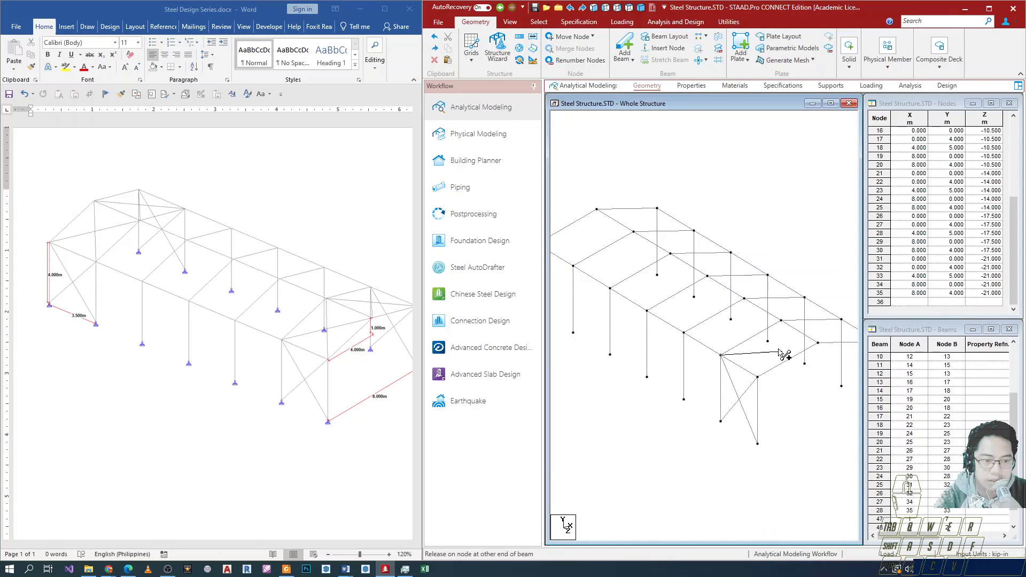
pyautogui.click(623, 46)
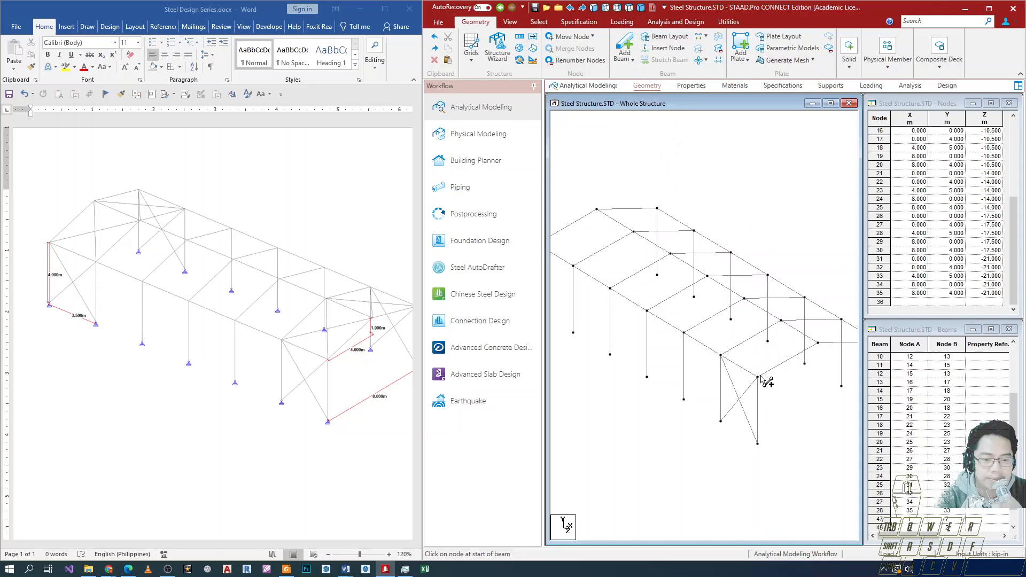
pyautogui.click(757, 376)
pyautogui.click(780, 320)
pyautogui.click(724, 355)
pyautogui.click(766, 308)
pyautogui.click(721, 355)
pyautogui.click(818, 343)
# - Mirror the four wall and roof braces as copies about the Y-Z plane through the front ridge node at X = 4 m
pyautogui.scroll(-2, 735, 383)
pyautogui.scroll(1, 757, 374)
pyautogui.moveTo(757, 377); pyautogui.dragTo(727, 374, button='middle')
pyautogui.scroll(-2, 728, 373)
pyautogui.scroll(1, 723, 381)
pyautogui.click(710, 395)
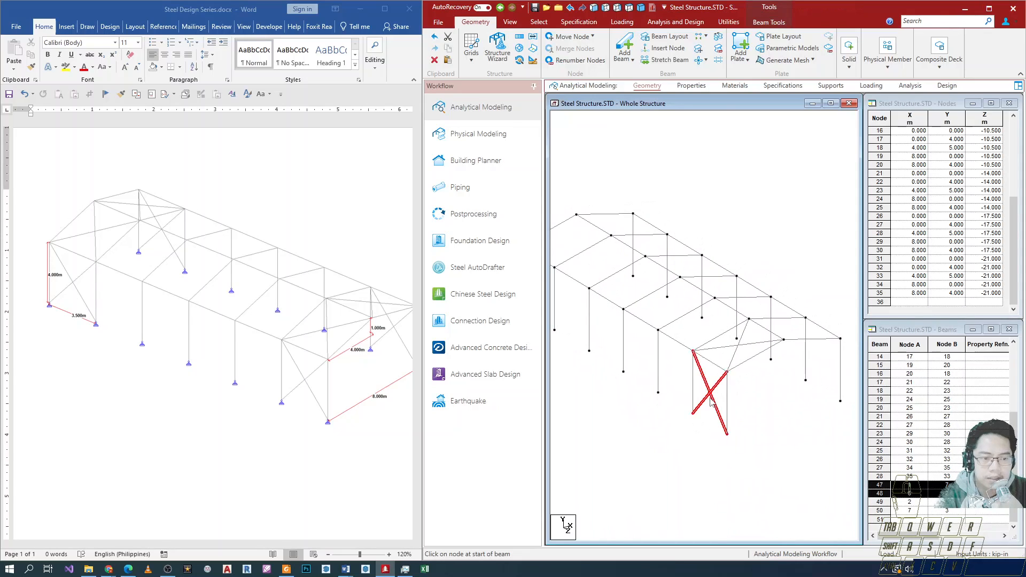
pyautogui.keyDown('ctrl'); pyautogui.click(741, 346); pyautogui.keyUp('ctrl')
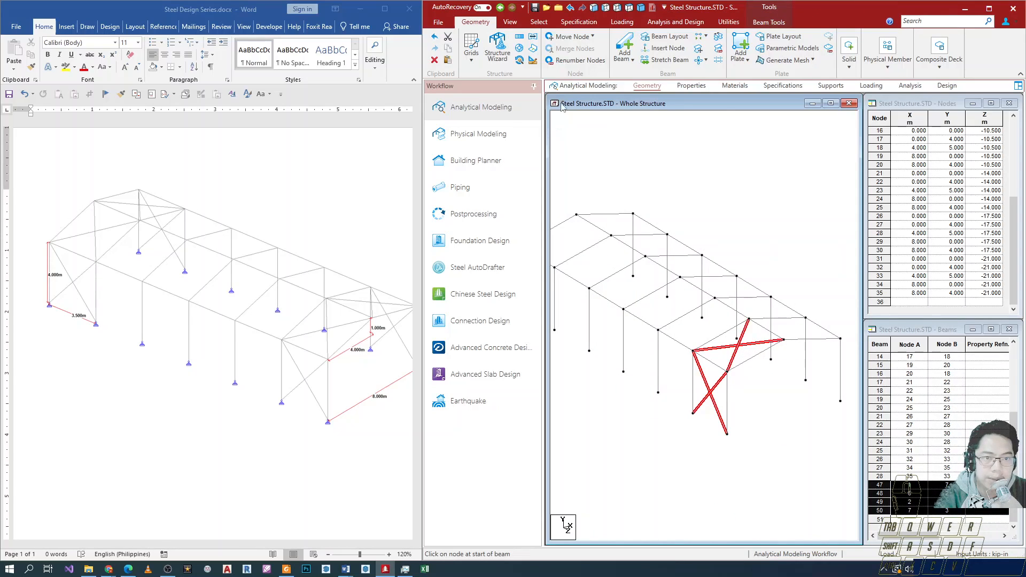
pyautogui.click(532, 37)
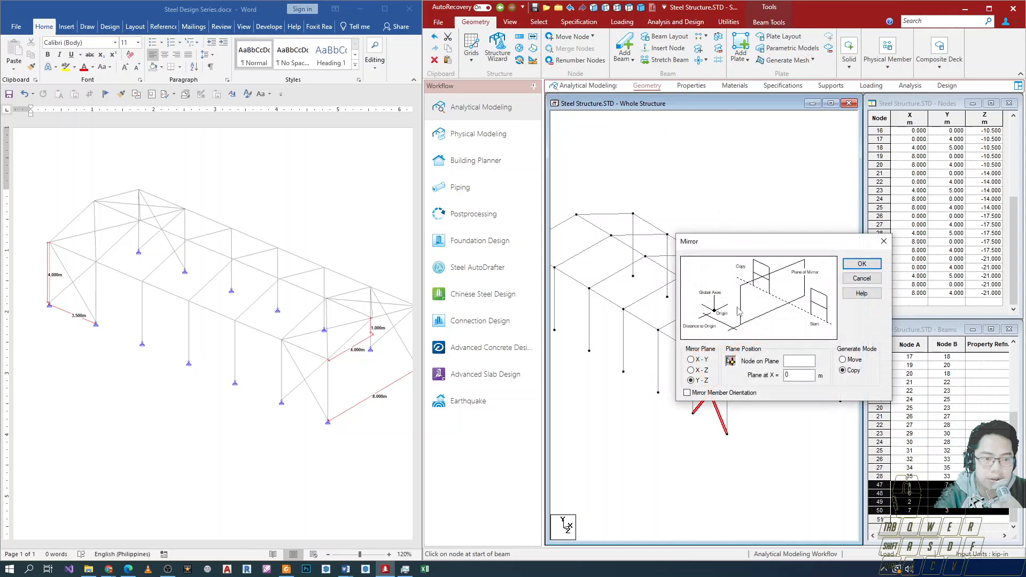
pyautogui.click(735, 360)
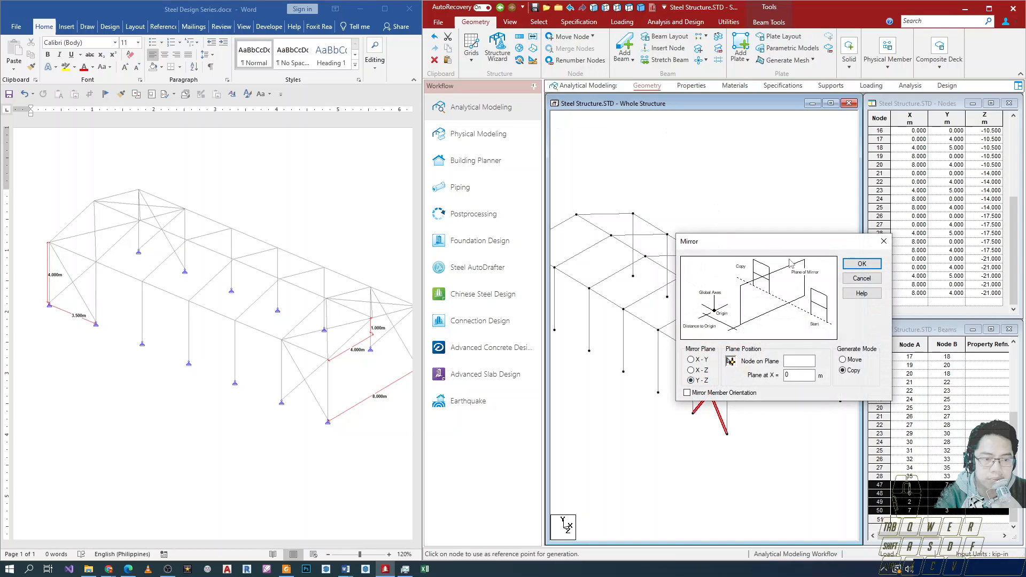
pyautogui.click(784, 340)
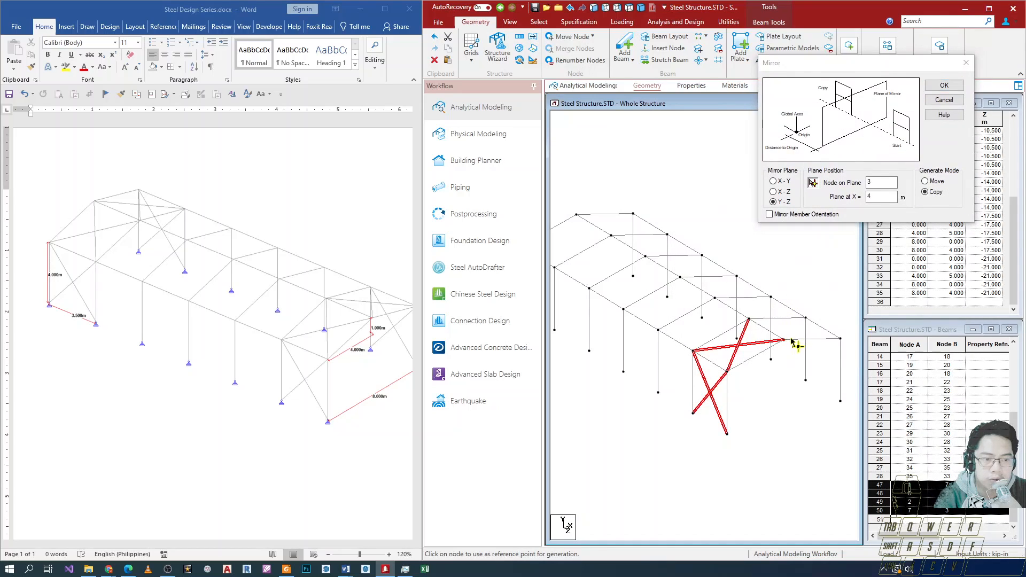
pyautogui.click(943, 86)
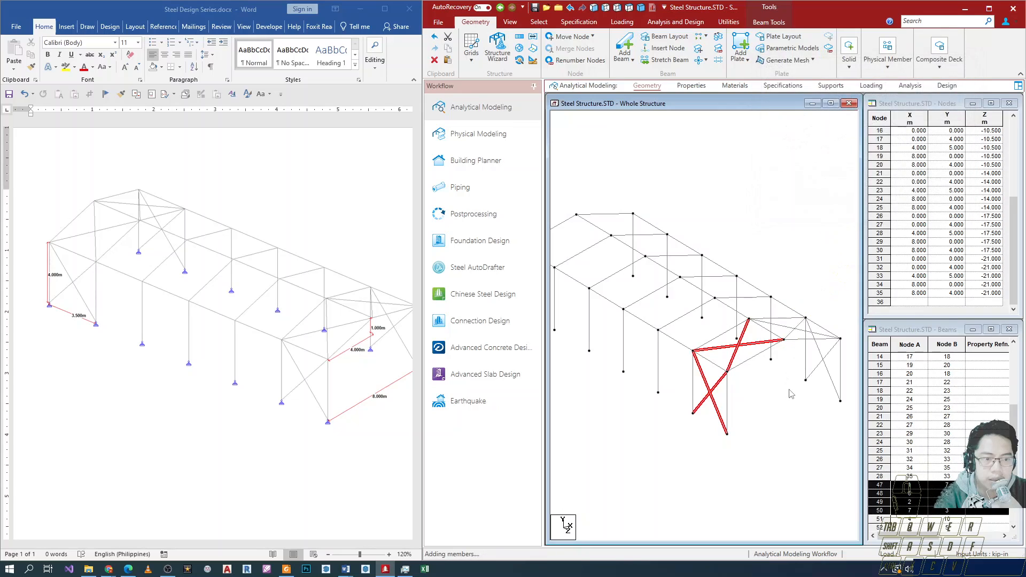
# - Copy the front bay's eight wall and roof braces, setting the front eave node on the X = 0 side as the paste reference point
pyautogui.keyDown('ctrl'); pyautogui.click(821, 361); pyautogui.keyUp('ctrl')
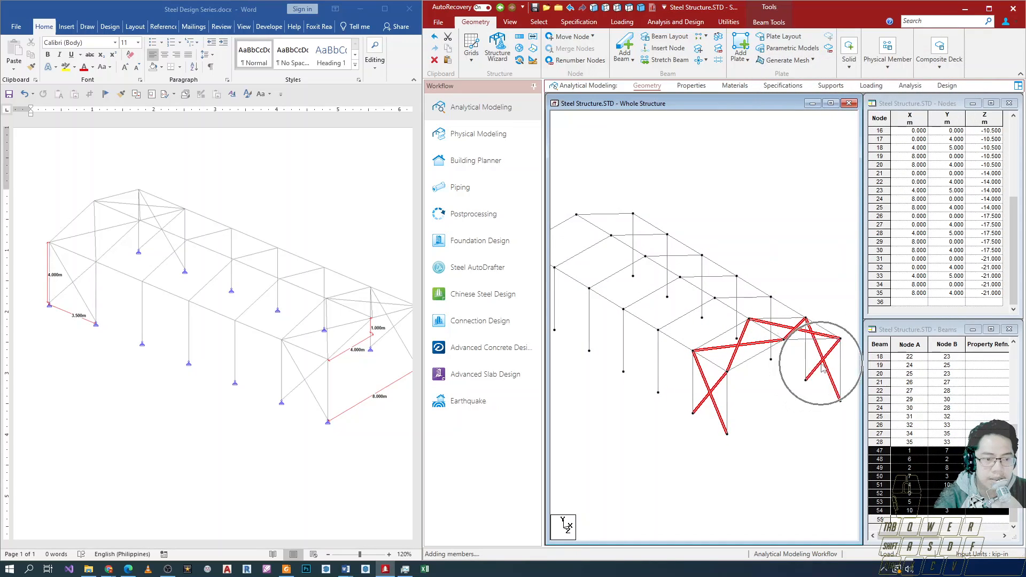
pyautogui.scroll(1, 737, 359)
pyautogui.scroll(-3, 768, 388)
pyautogui.moveTo(757, 386); pyautogui.dragTo(739, 403, button='middle')
pyautogui.scroll(1, 728, 391)
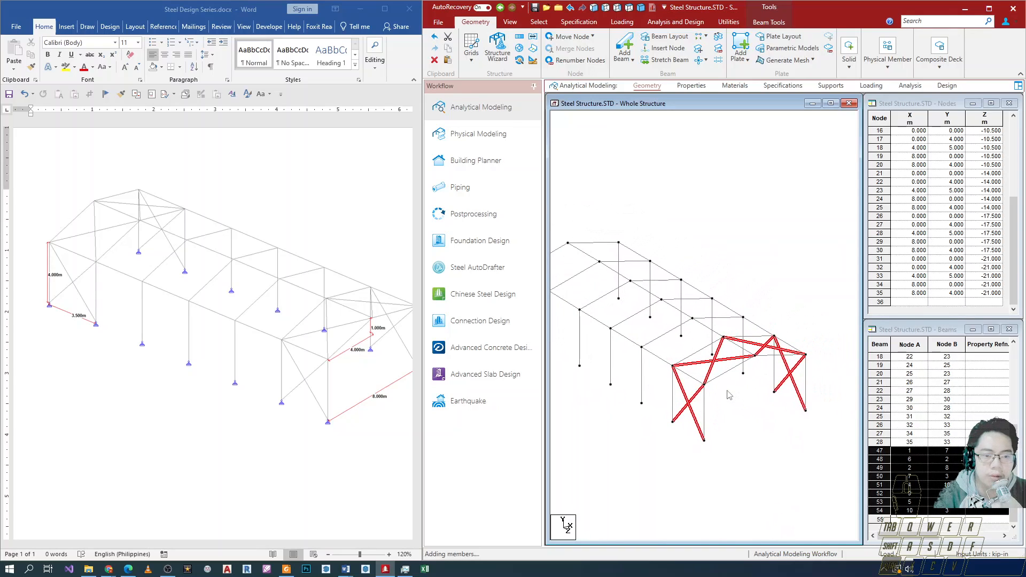
pyautogui.scroll(-2, 742, 350)
pyautogui.moveTo(689, 374); pyautogui.dragTo(728, 335, button='middle')
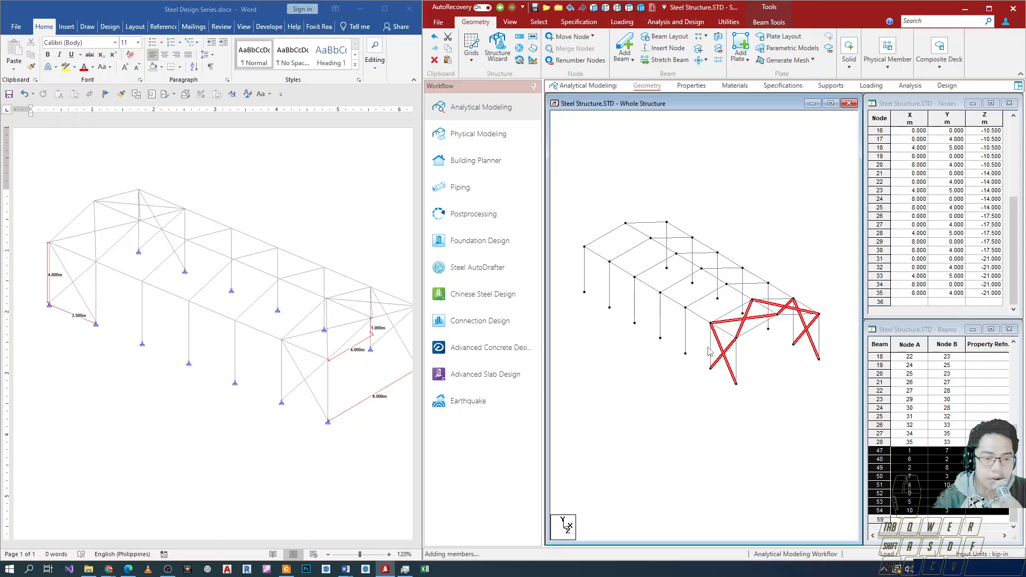
pyautogui.hotkey('ctrl', 'v')
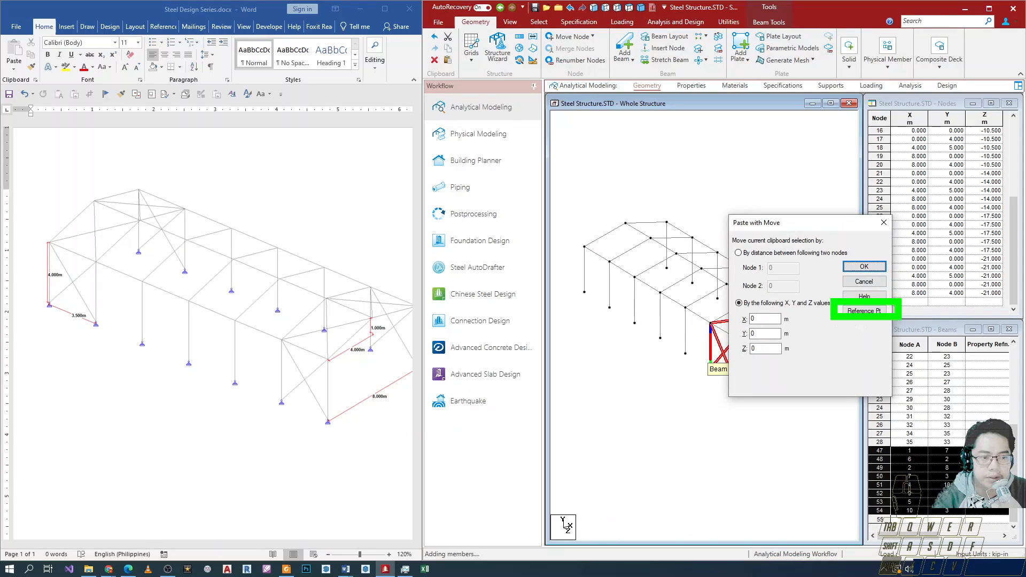
pyautogui.click(857, 315)
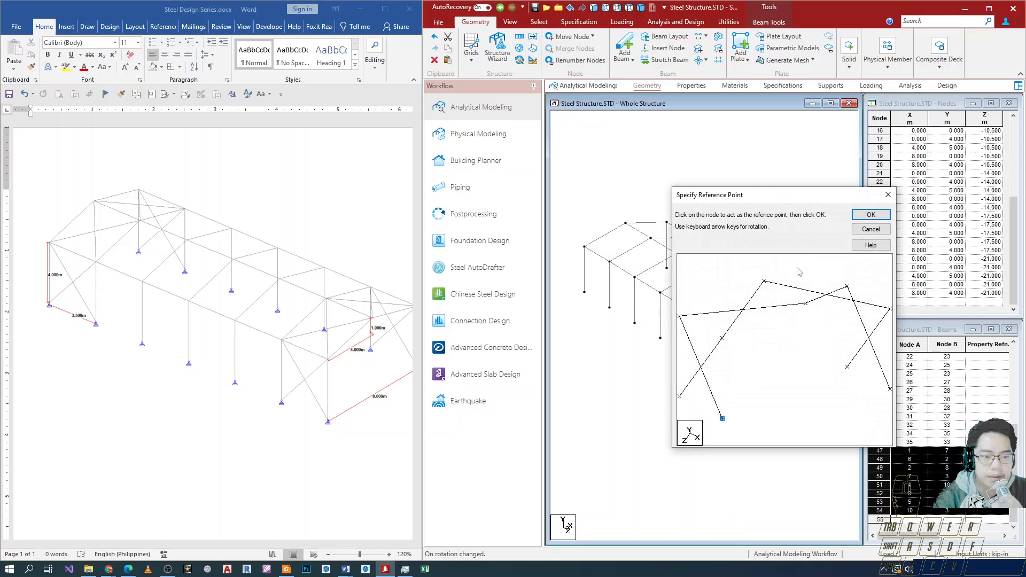
pyautogui.moveTo(796, 202); pyautogui.dragTo(904, 180)
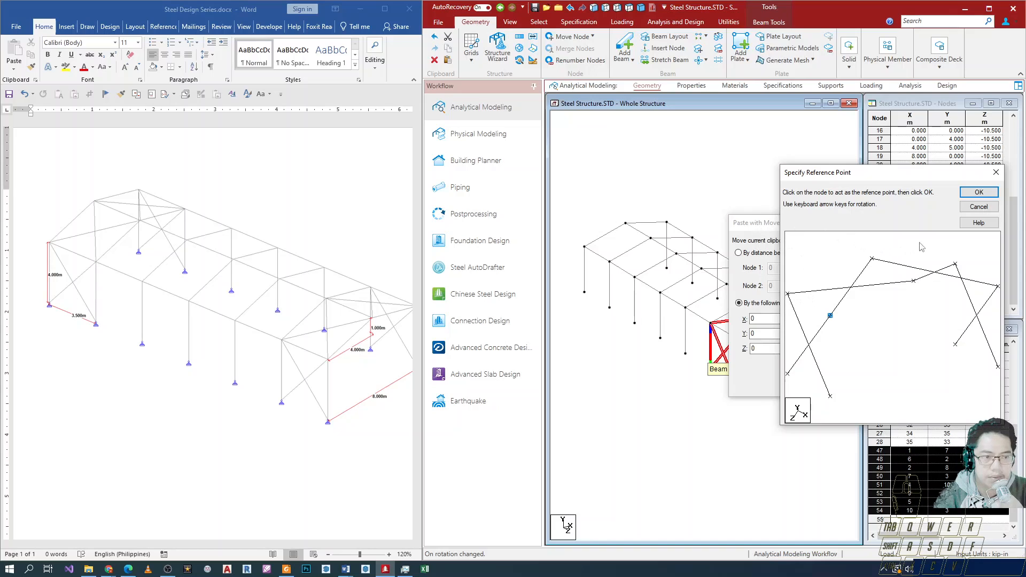
pyautogui.click(978, 192)
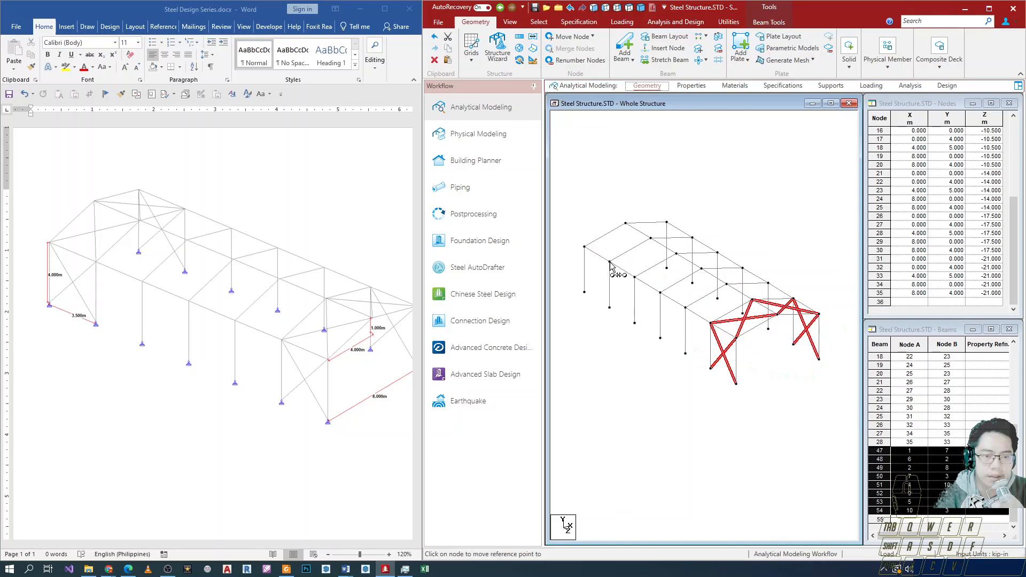
# - Paste the braces into the rear bay at the second-to-last frame's X = 0 eave node, offset Z -17.5 m, and clear the selection
pyautogui.click(610, 262)
pyautogui.moveTo(789, 241); pyautogui.dragTo(850, 193)
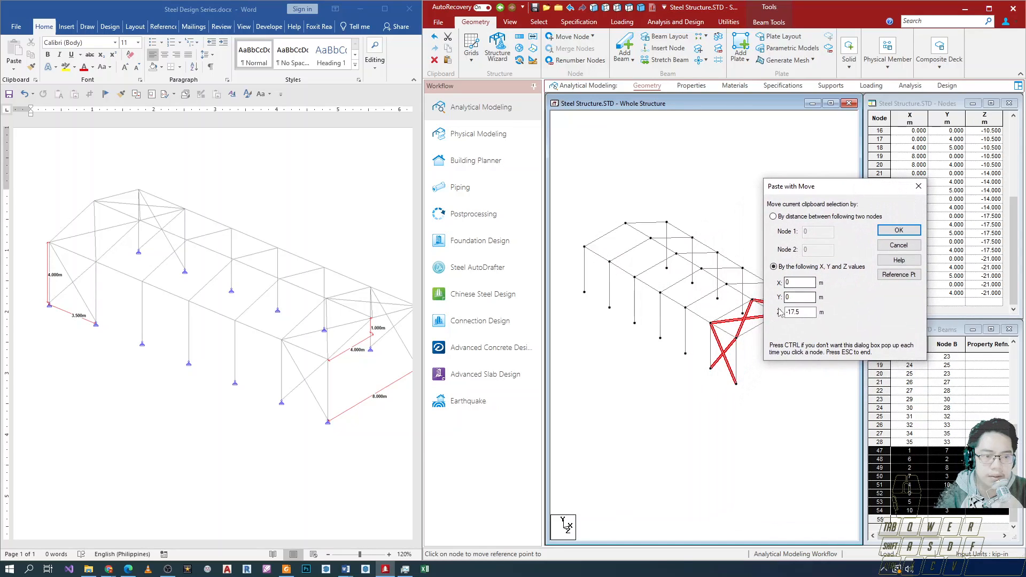
pyautogui.moveTo(770, 306); pyautogui.dragTo(827, 320)
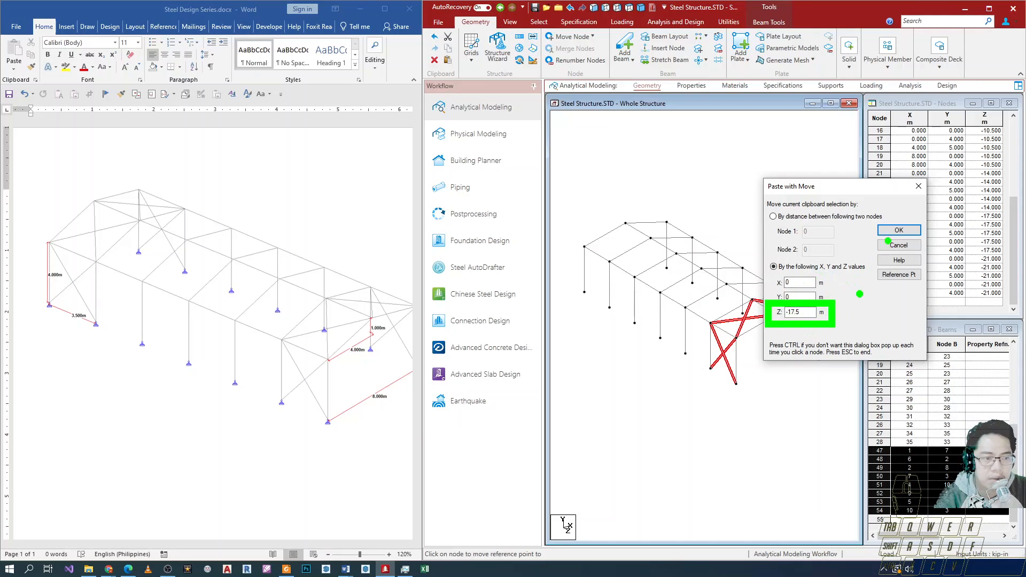
pyautogui.click(898, 230)
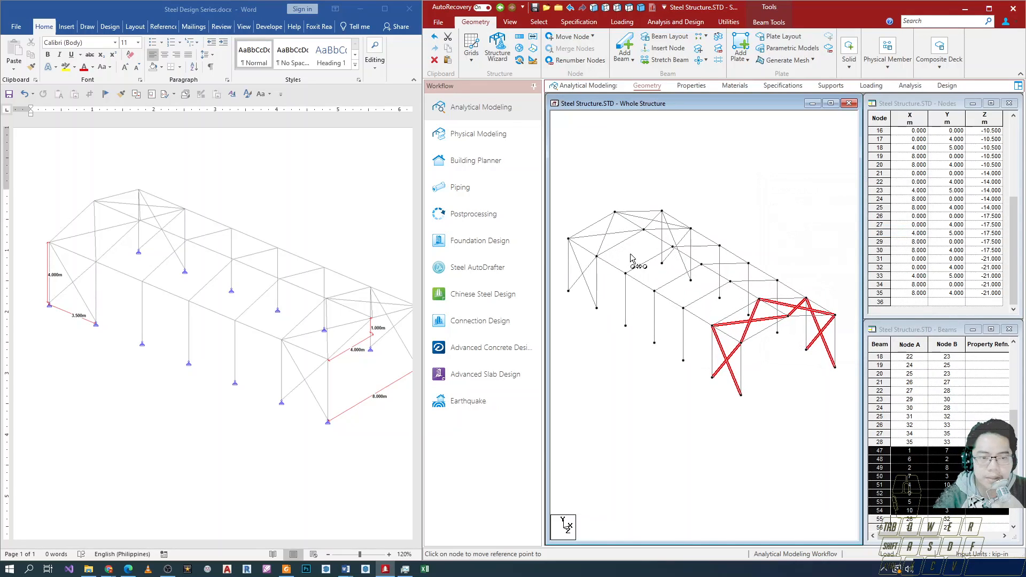
pyautogui.moveTo(616, 271); pyautogui.dragTo(702, 294, button='middle')
pyautogui.scroll(-1, 702, 294)
pyautogui.rightClick(641, 323)
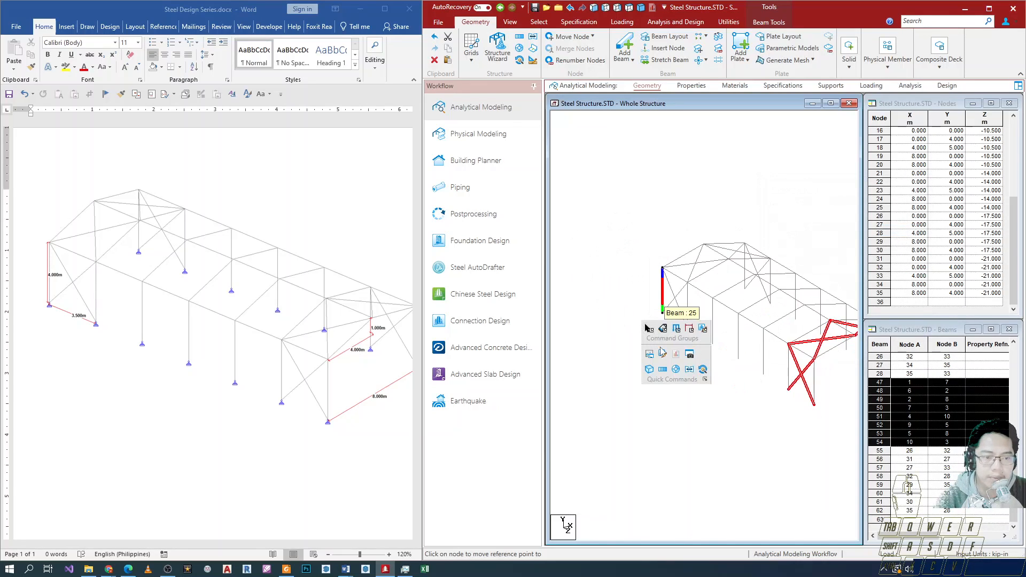
pyautogui.moveTo(744, 333); pyautogui.dragTo(689, 316, button='middle')
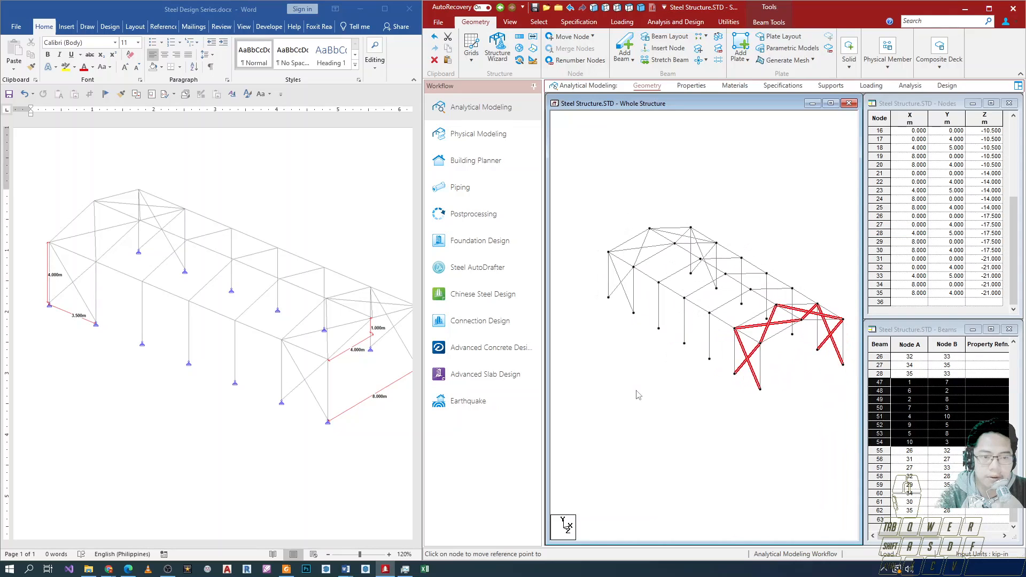
pyautogui.click(638, 394)
pyautogui.scroll(1, 744, 334)
pyautogui.scroll(-2, 740, 331)
pyautogui.scroll(1, 862, 368)
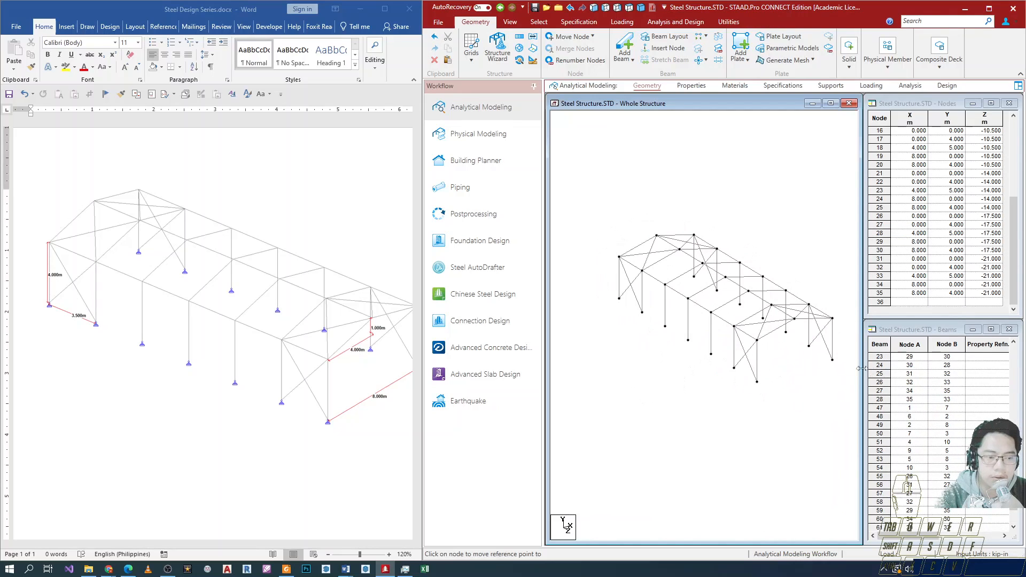